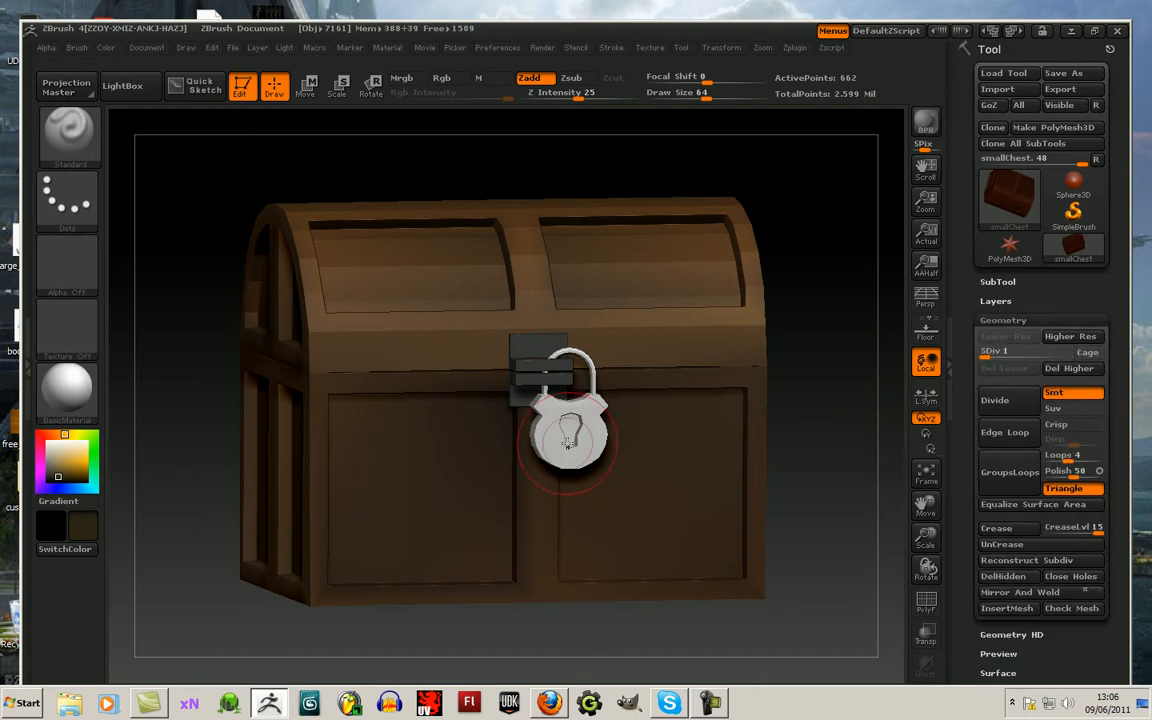
Step: Raise the mesh to subdivision level 7 and isolate the padlock body from the rest of the chest
left_click(1090, 351)
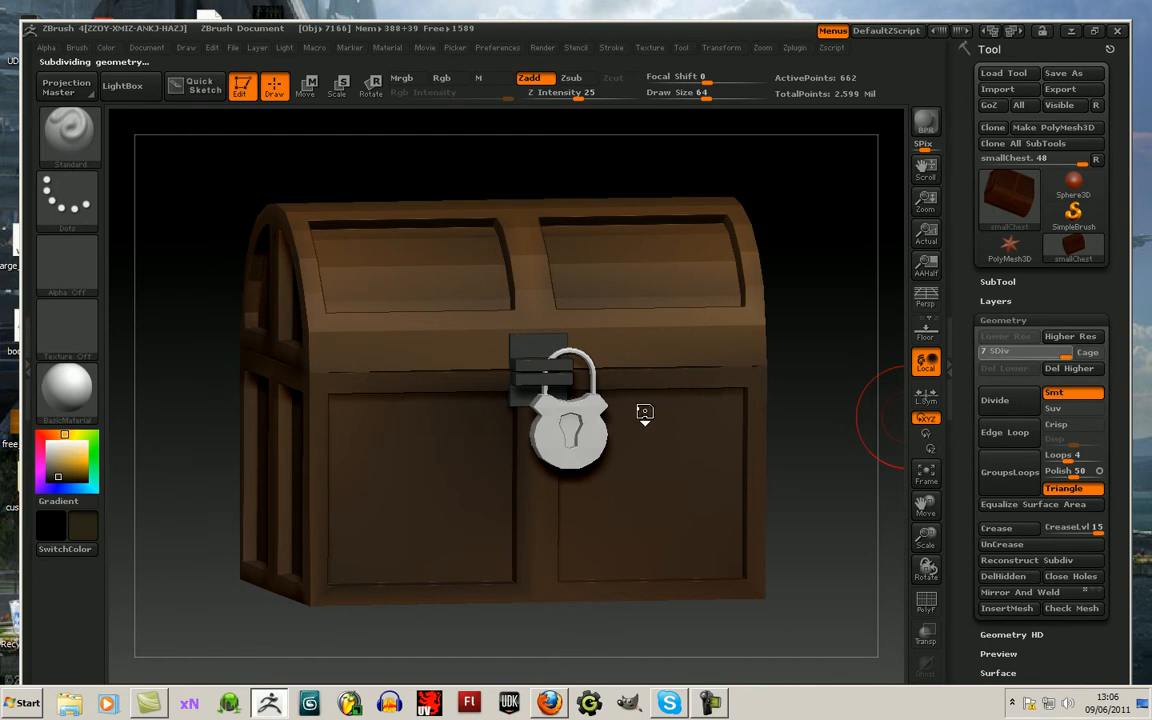
left_click(572, 432, "ctrl+shift")
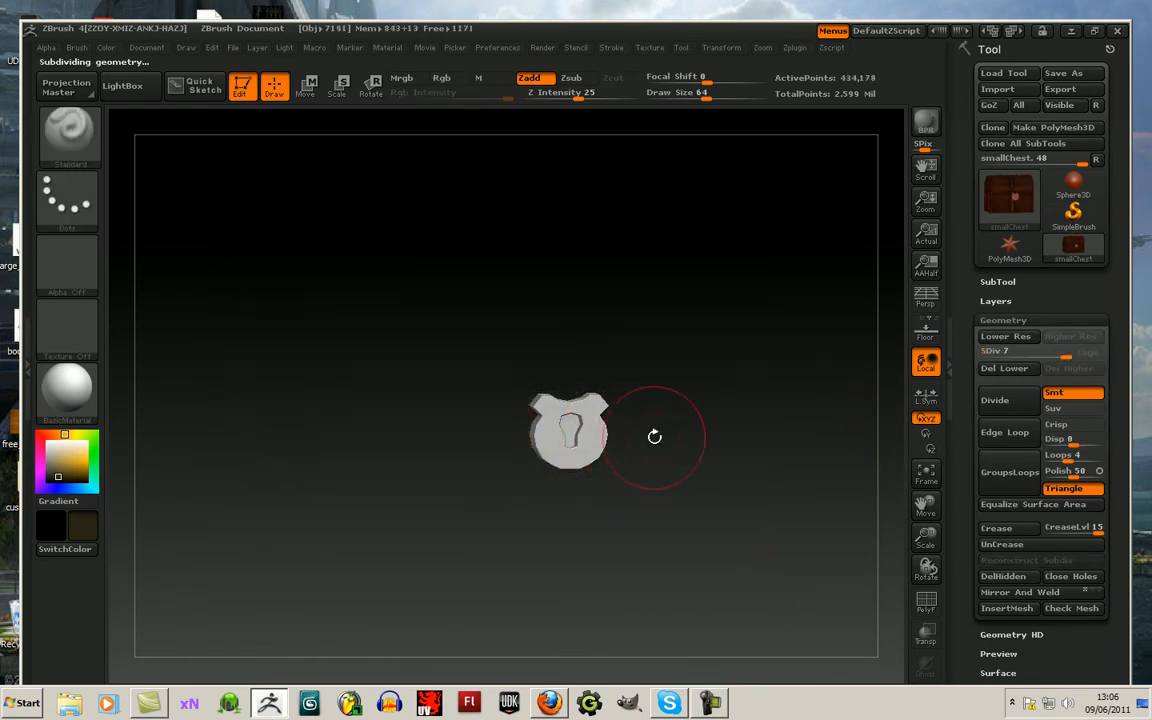
left_click_drag(716, 450, 812, 489)
left_click_drag(926, 538, 915, 652)
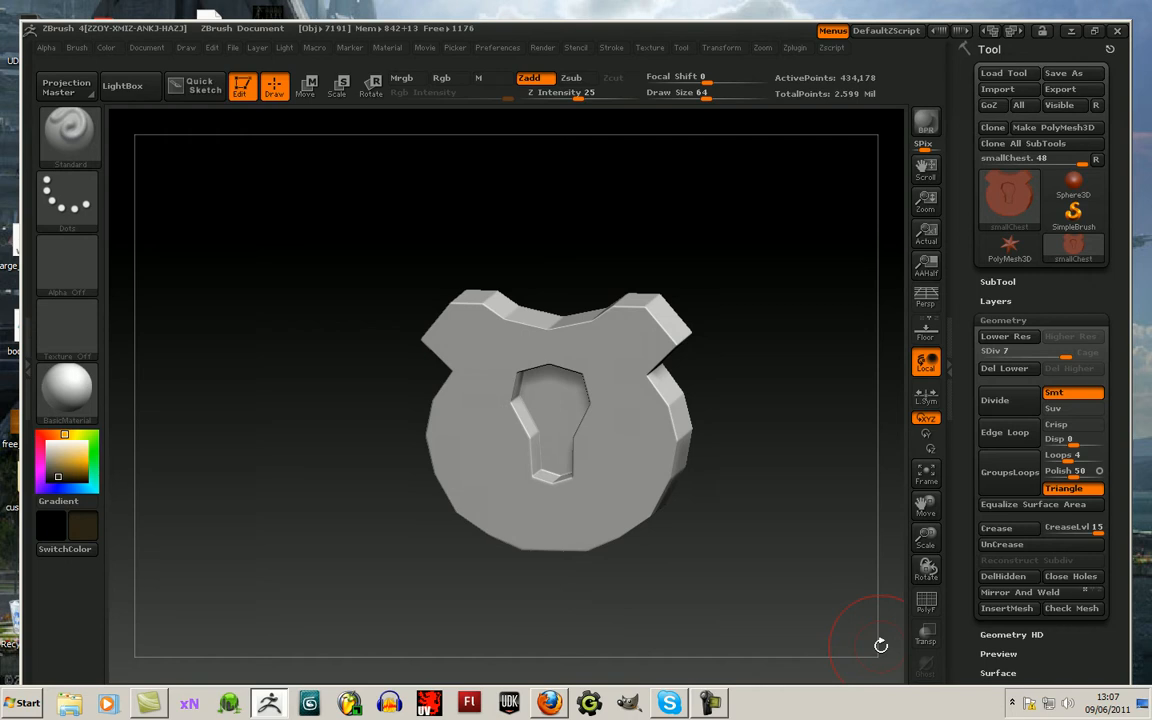
left_click_drag(420, 193, 347, 168)
left_click_drag(527, 221, 573, 203)
Step: Turn off Zadd, enable Rgb at intensity 100 and paint dark grey shading around the keyhole and outer edges of the lock's front
left_click(529, 77)
left_click(441, 77)
left_click_drag(49, 449, 48, 469)
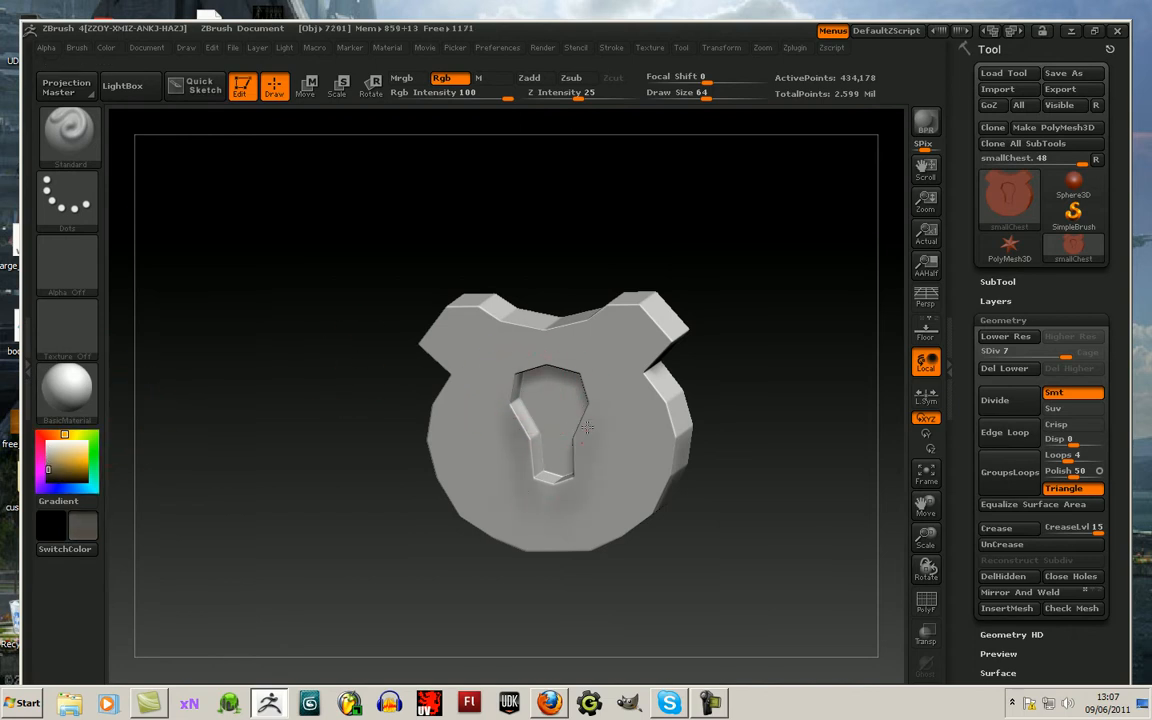
mouse_move(498, 380)
left_mouse_down()
mouse_move(455, 410)
mouse_move(495, 460)
mouse_move(638, 380)
left_mouse_up()
mouse_move(664, 426)
left_mouse_down()
mouse_move(652, 357)
mouse_move(625, 303)
left_mouse_up()
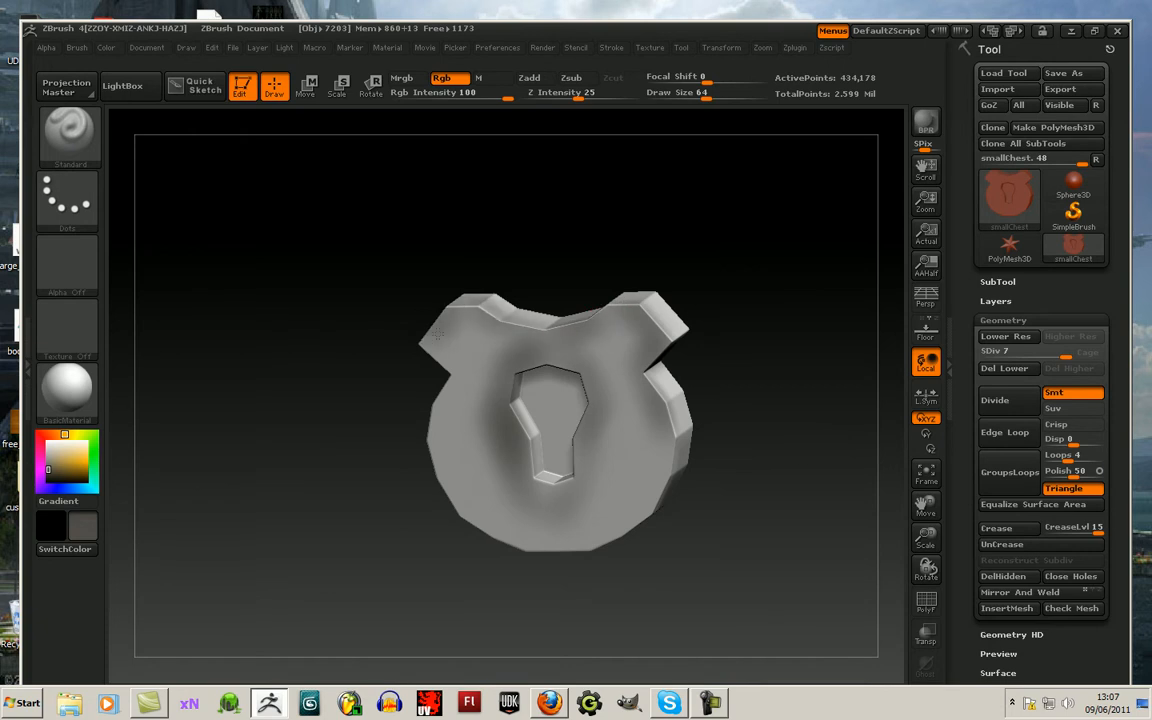
left_click_drag(433, 421, 434, 434)
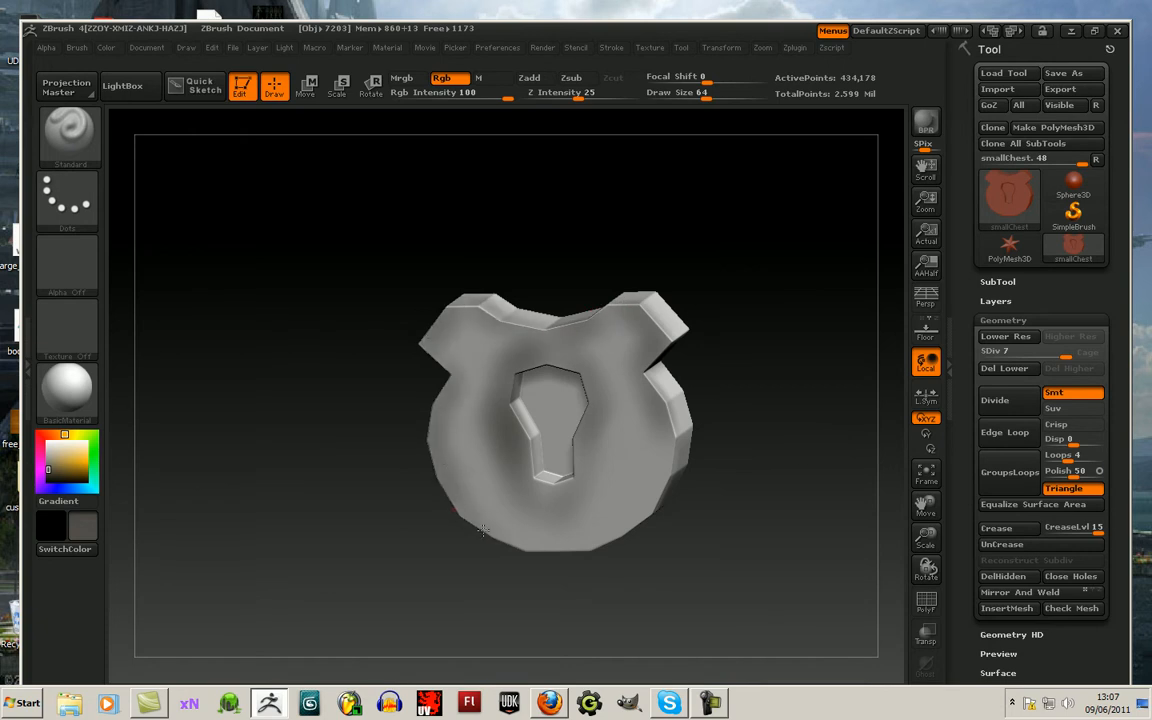
left_click_drag(478, 522, 512, 532)
left_click_drag(601, 537, 668, 467)
Step: Paint dark grey shading in broad strokes across the back face of the padlock body
mouse_move(733, 452)
left_mouse_down()
mouse_move(684, 330)
mouse_move(661, 417)
mouse_move(826, 338)
mouse_move(745, 350)
mouse_move(672, 425)
mouse_move(826, 368)
left_mouse_up()
left_click(929, 475)
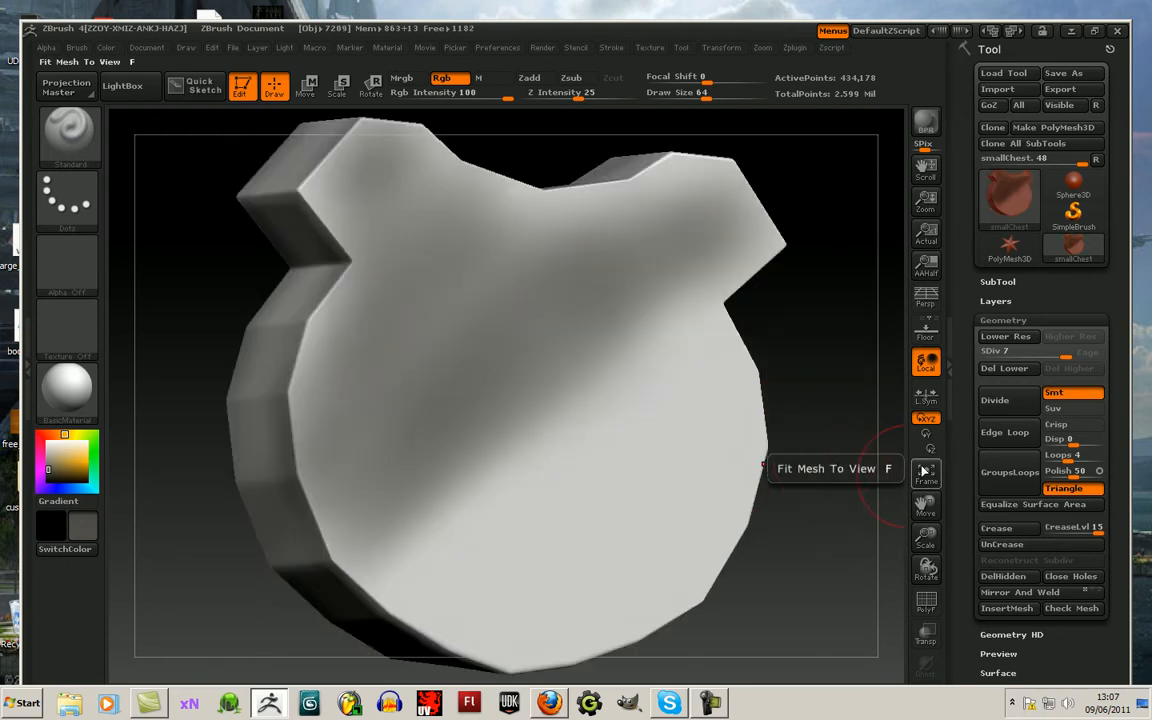
mouse_move(582, 368)
left_mouse_down()
mouse_move(687, 324)
mouse_move(489, 550)
mouse_move(579, 516)
mouse_move(480, 545)
left_mouse_up()
mouse_move(928, 536)
left_mouse_down()
mouse_move(932, 570)
mouse_move(938, 398)
left_mouse_up()
mouse_move(588, 330)
left_mouse_down()
mouse_move(527, 456)
mouse_move(645, 375)
mouse_move(565, 458)
mouse_move(656, 398)
mouse_move(588, 413)
mouse_move(636, 344)
left_mouse_up()
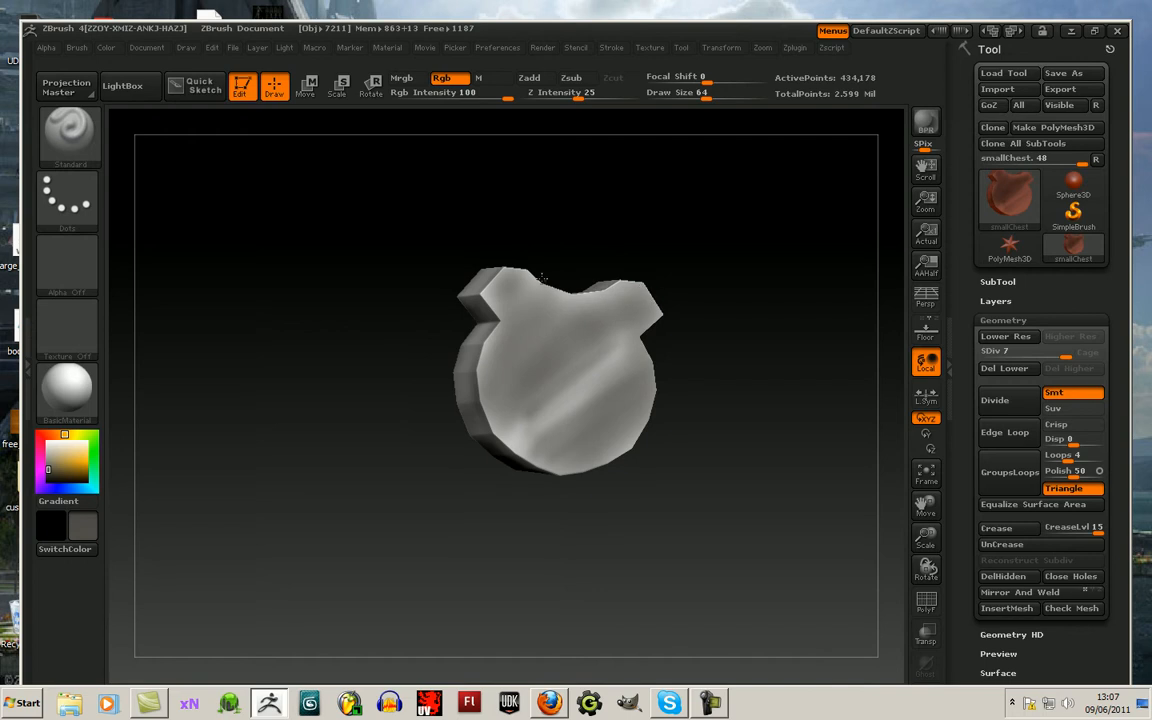
mouse_move(480, 364)
left_mouse_down()
mouse_move(495, 425)
mouse_move(534, 463)
left_mouse_up()
Step: Choose a dark olive colour and tint patches of the padlock's back face with it
left_click(57, 472)
left_click(82, 434)
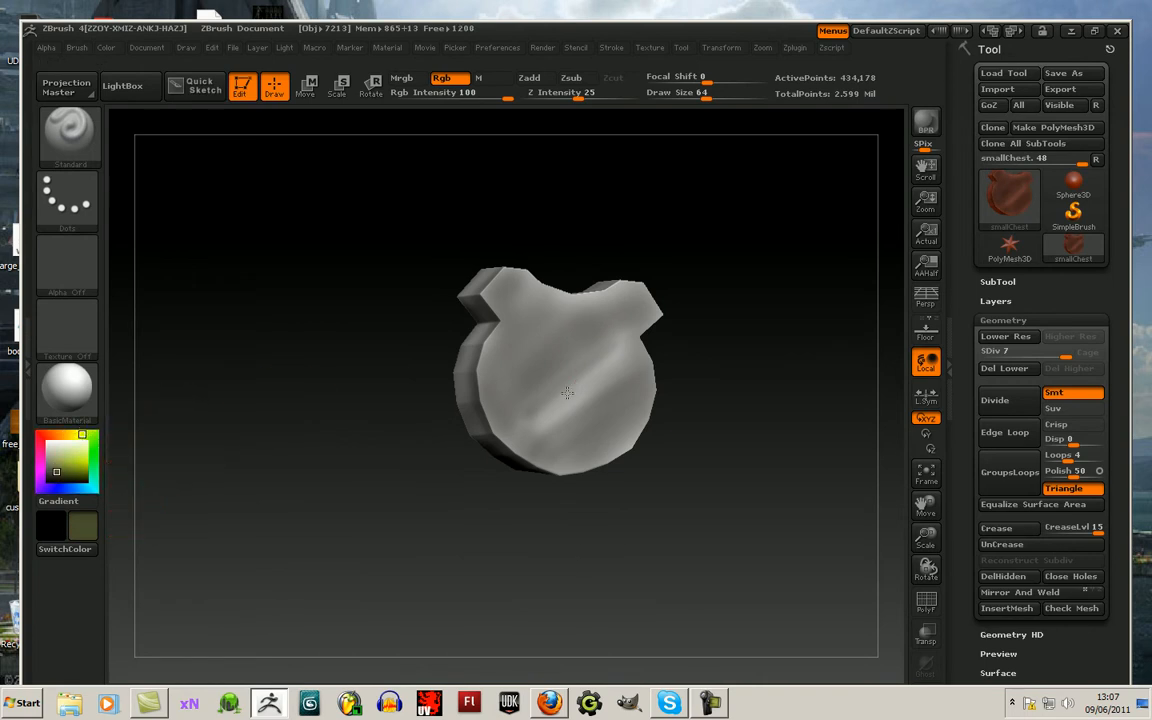
left_click_drag(607, 312, 581, 294)
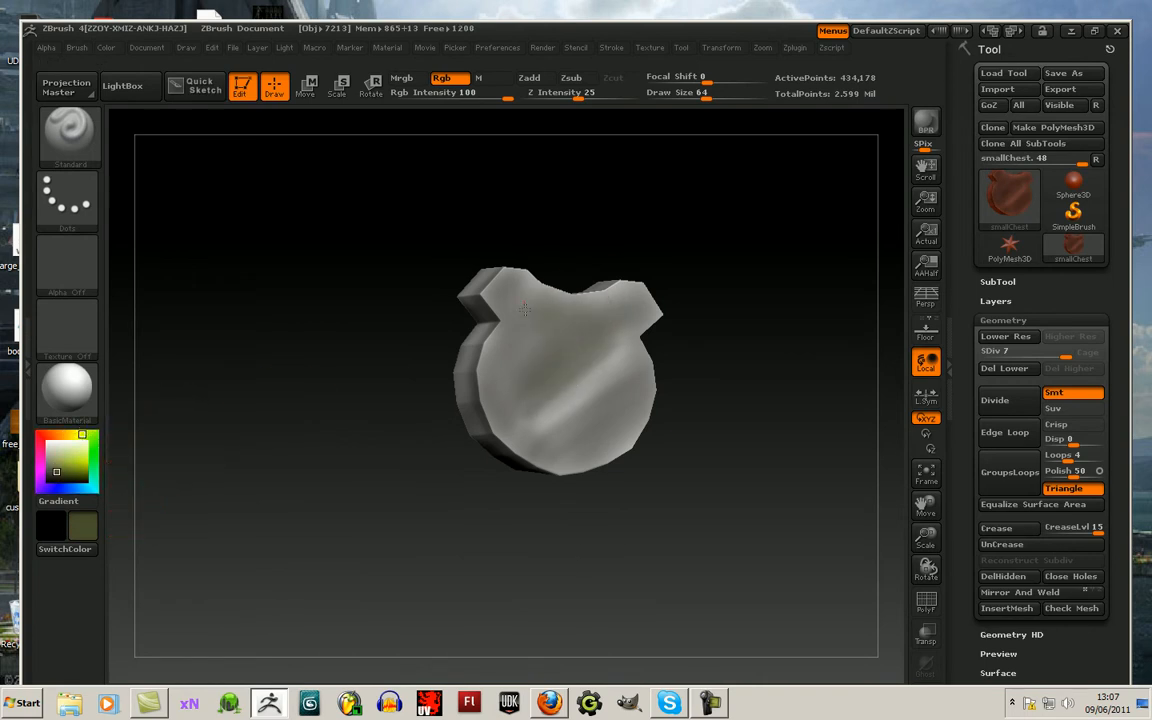
left_click_drag(557, 432, 628, 344)
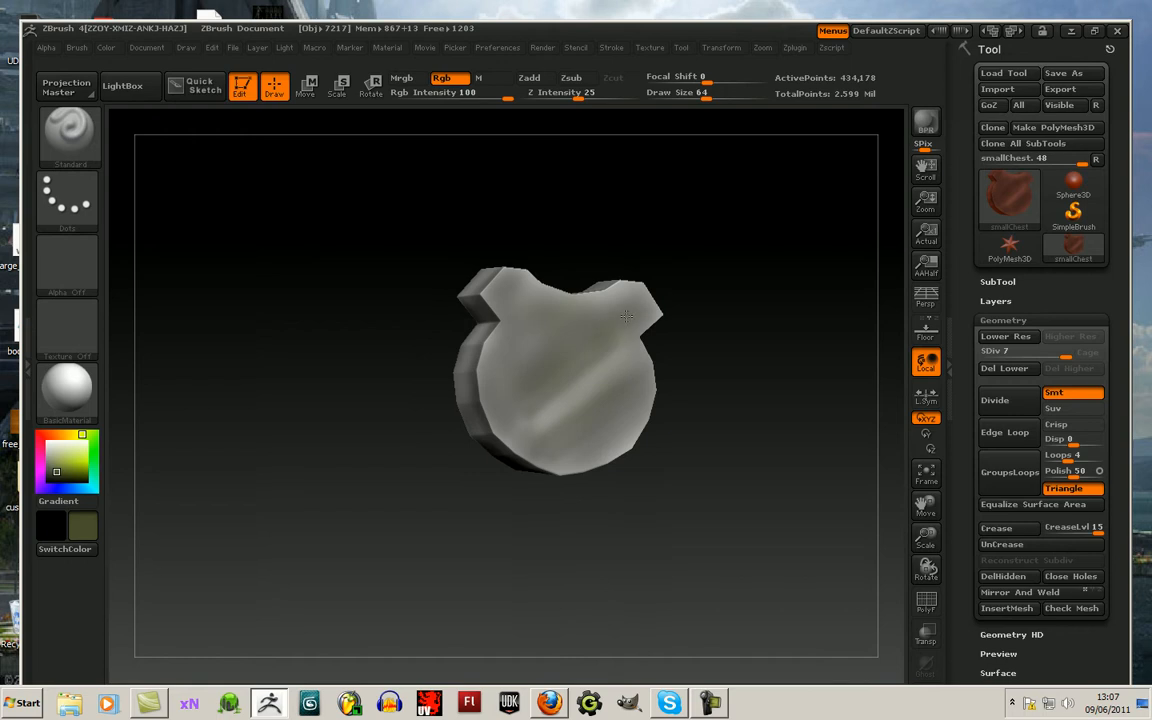
Step: Paint an olive stripe down the middle of the lock body's side, including the ear above it
left_click_drag(670, 481, 690, 352)
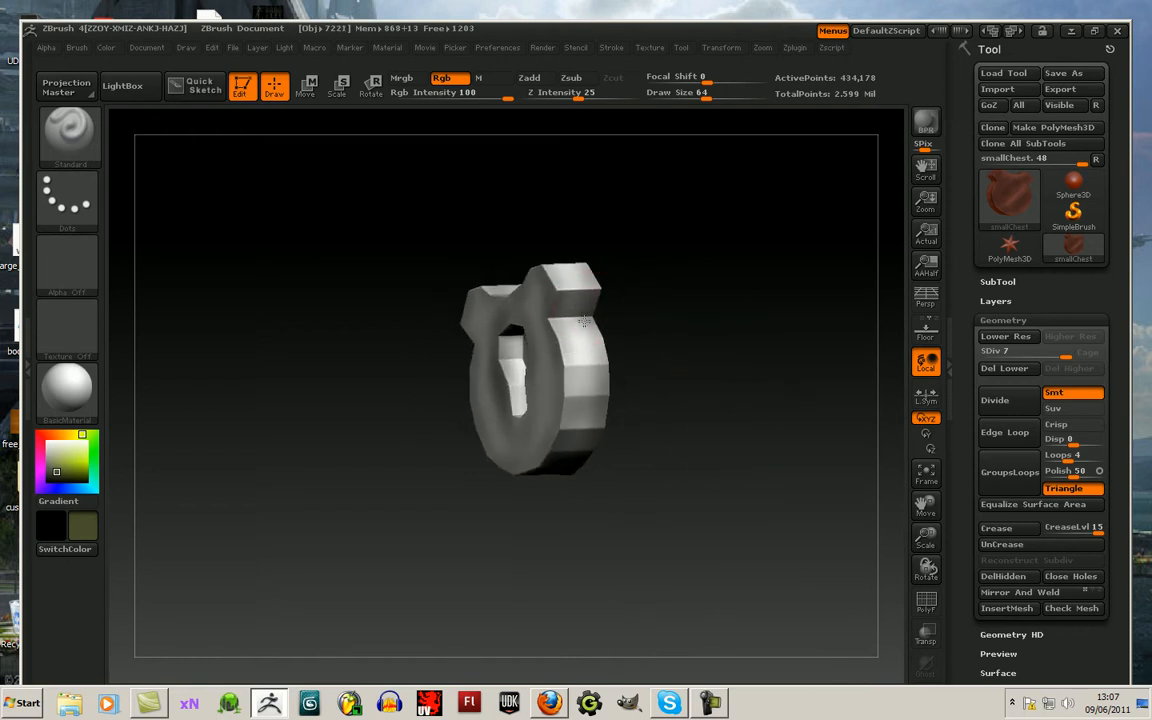
left_click_drag(609, 405, 735, 345)
left_click(926, 472)
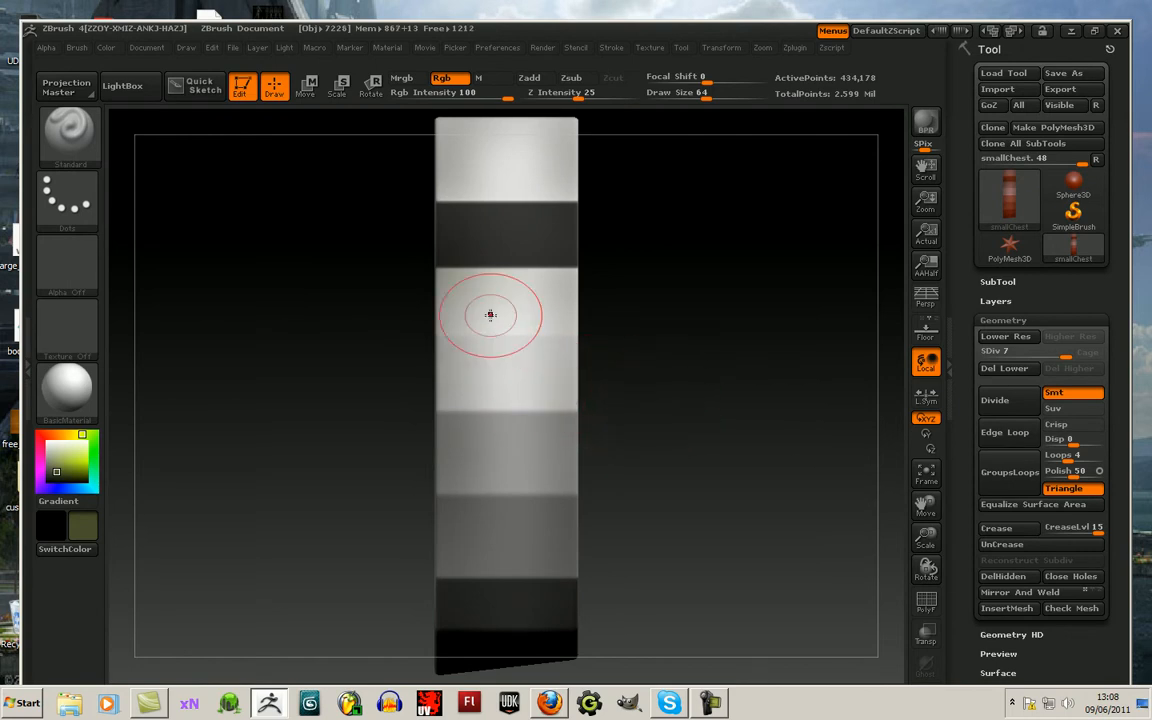
mouse_move(499, 298)
left_mouse_down()
mouse_move(481, 378)
mouse_move(510, 295)
mouse_move(522, 305)
mouse_move(492, 378)
mouse_move(470, 530)
mouse_move(527, 587)
mouse_move(482, 606)
left_mouse_up()
mouse_move(504, 180)
left_mouse_down()
mouse_move(448, 155)
mouse_move(472, 170)
mouse_move(506, 270)
left_mouse_up()
left_click_drag(925, 536, 811, 487)
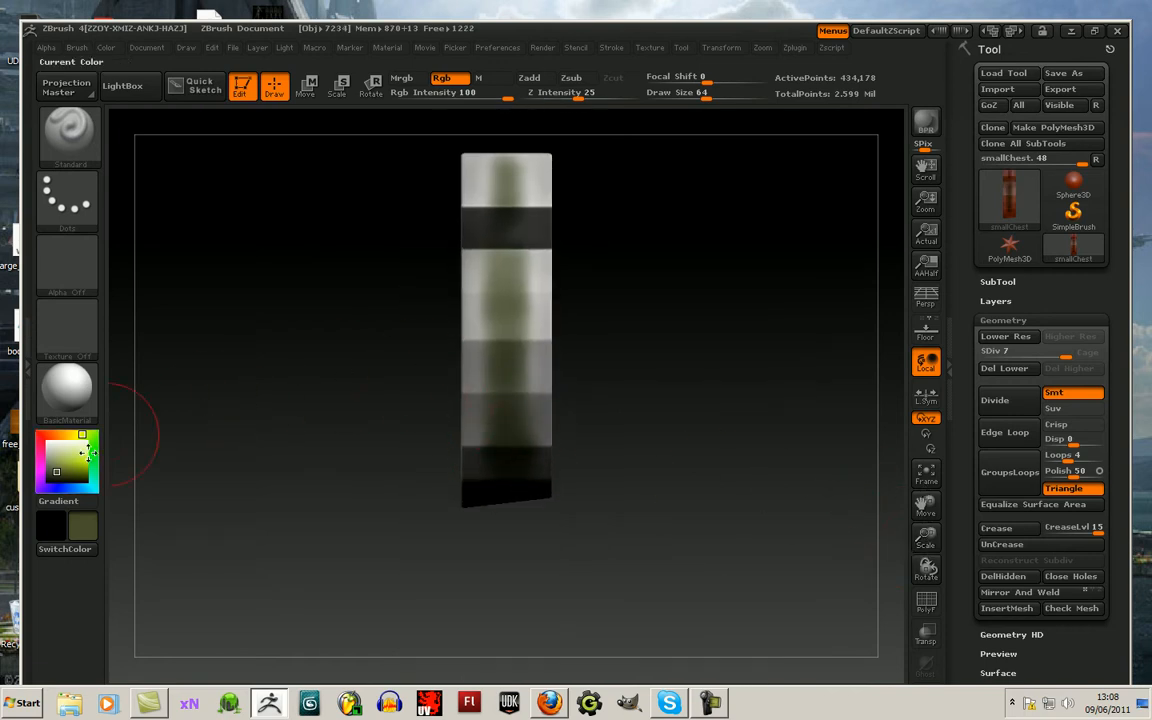
Step: Choose a near-black olive and set the brush to Zsub, Z Intensity 14, Rgb Intensity 68, Focal Shift -65 and Draw Size 31
left_click(52, 476)
left_click(570, 80)
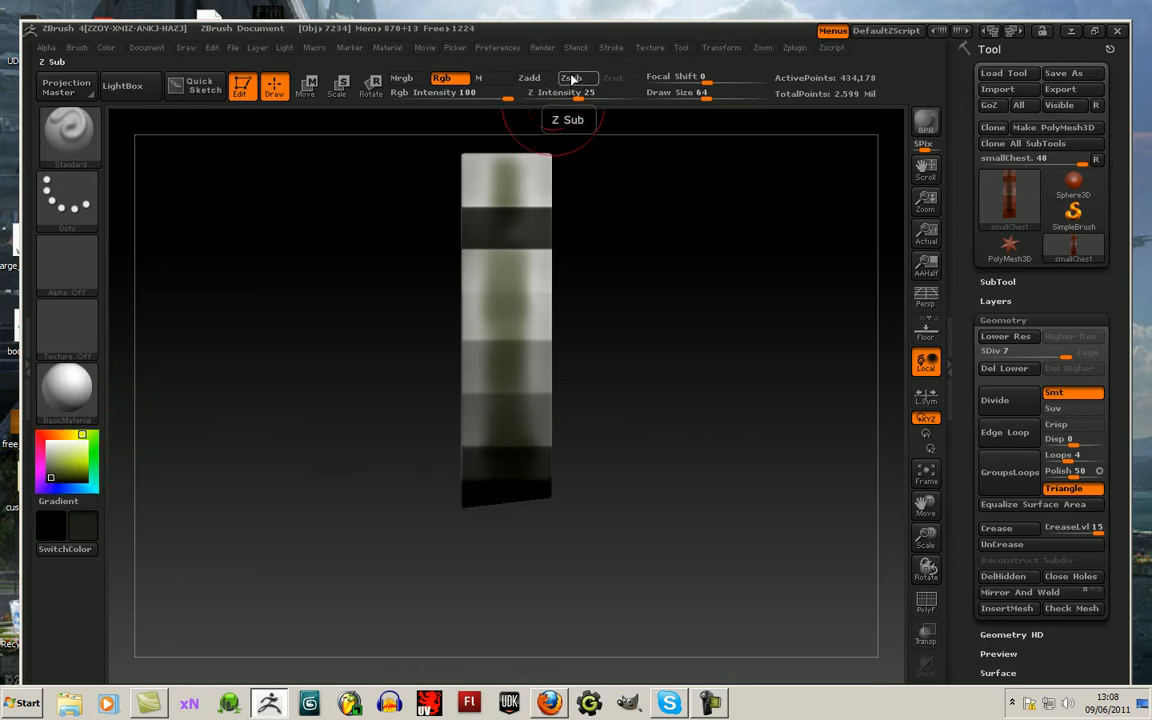
left_click_drag(578, 89, 487, 100)
mouse_move(702, 97)
left_mouse_down()
mouse_move(663, 80)
mouse_move(686, 93)
left_mouse_up()
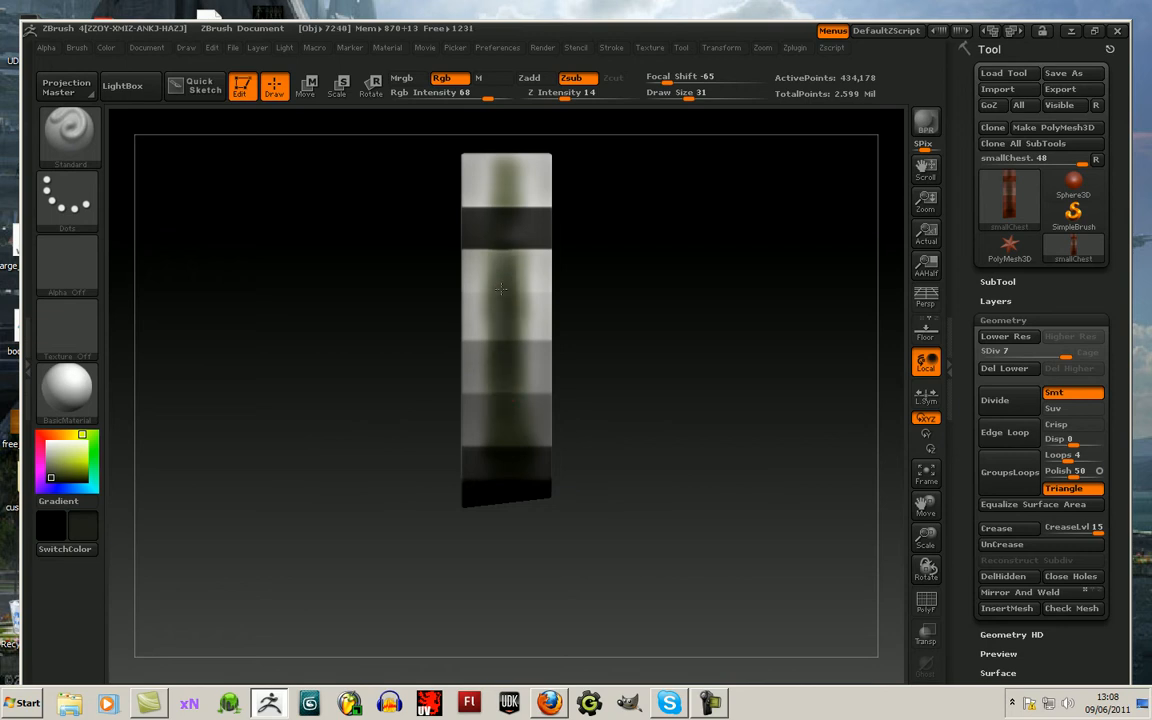
Step: Carve a dark groove along the middle of the lock's side up over the ear and smooth it
left_click_drag(498, 213, 497, 157)
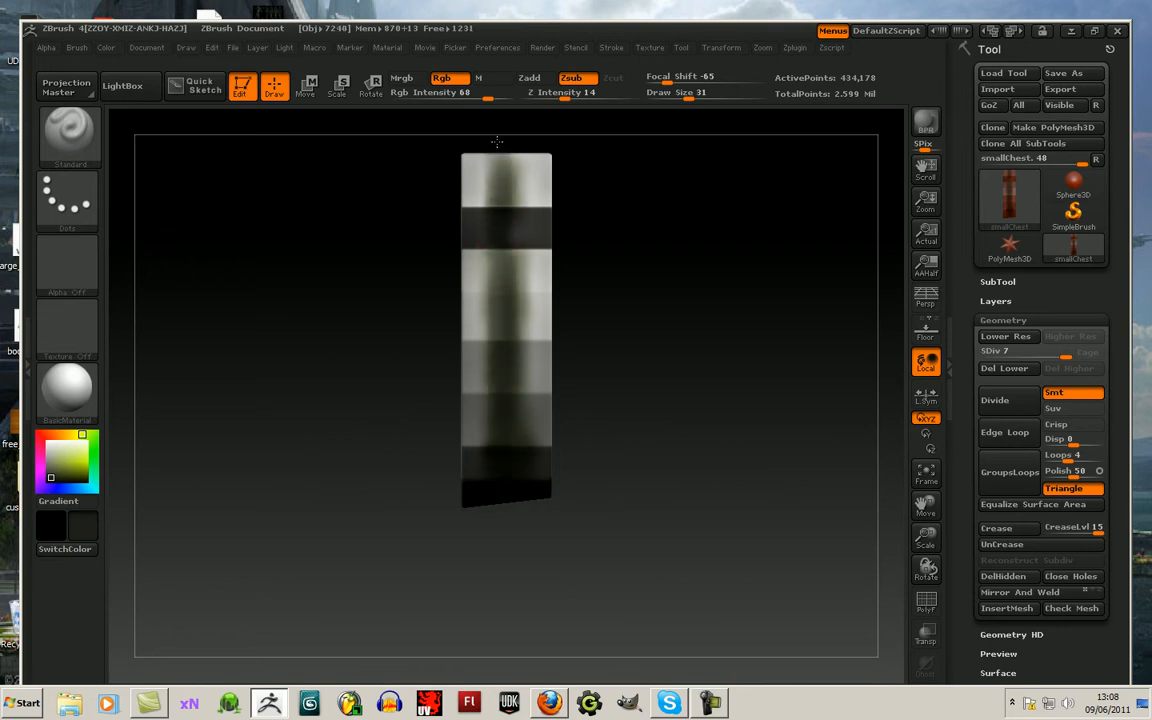
left_click_drag(600, 165, 522, 195)
left_click_drag(607, 231, 660, 205)
left_click_drag(520, 165, 514, 228)
mouse_move(635, 299)
left_mouse_down()
mouse_move(532, 289)
mouse_move(510, 440)
left_mouse_up()
key("shift")
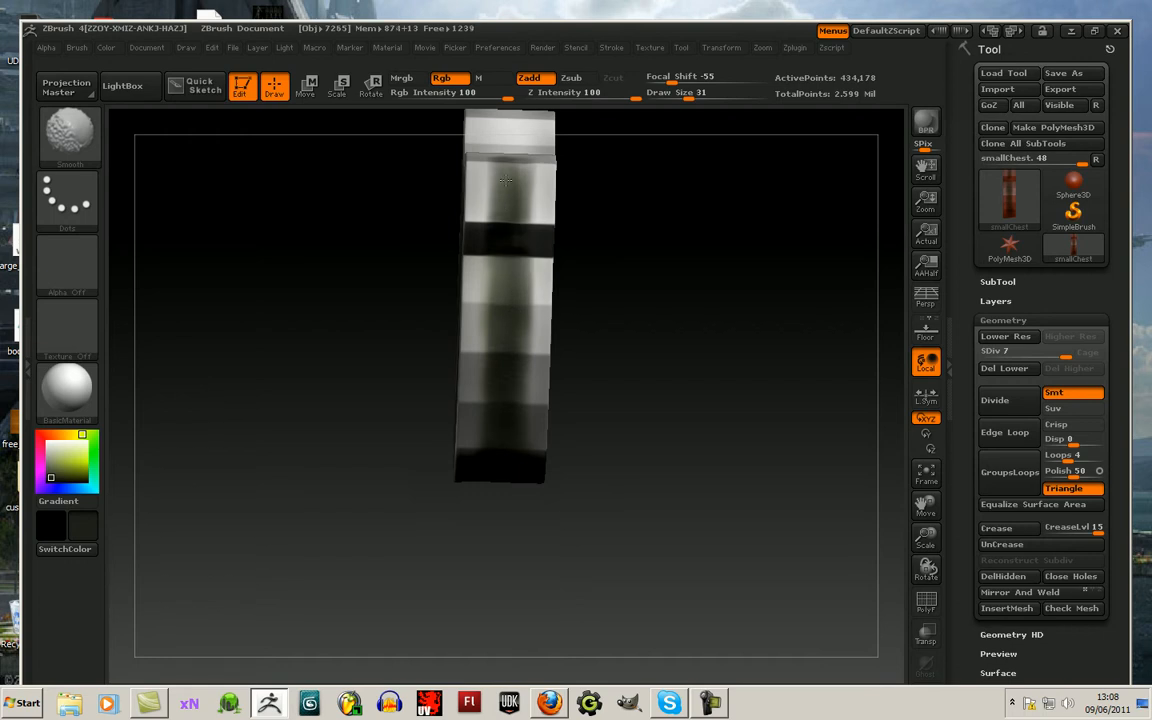
Step: Extend the dark groove around the lock's lower rim and smooth the carved strokes
mouse_move(689, 396)
left_mouse_down()
mouse_move(679, 314)
mouse_move(657, 315)
left_mouse_up()
left_click_drag(505, 397, 504, 454)
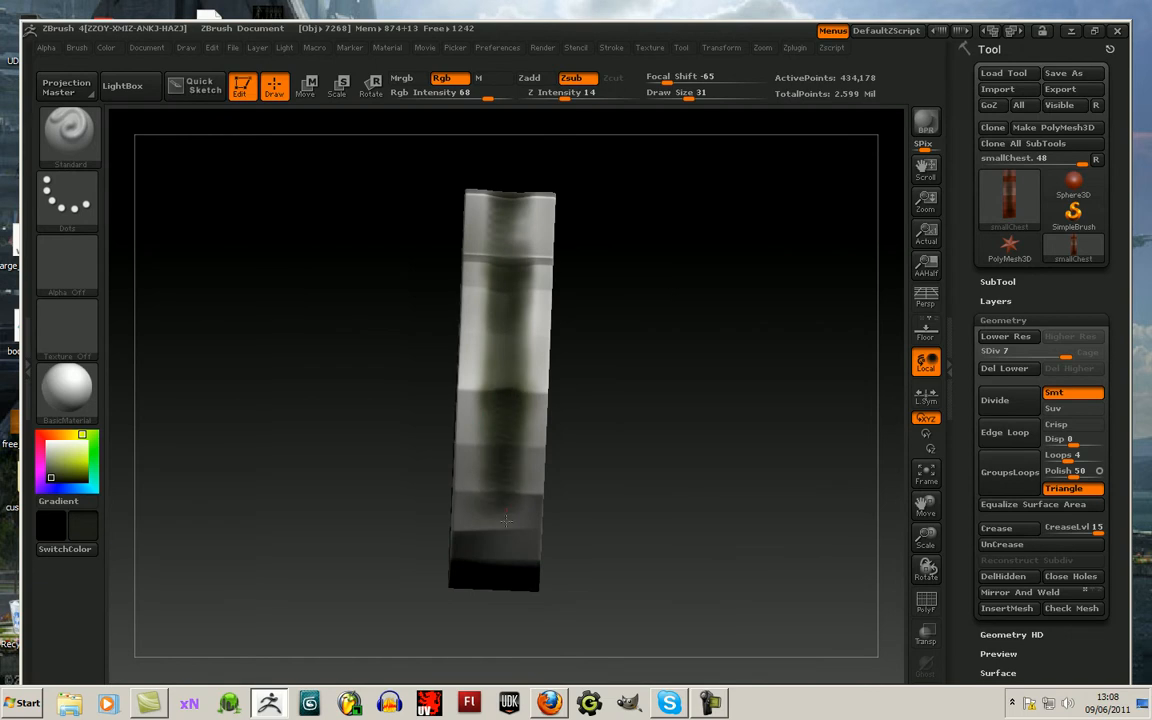
key("shift")
mouse_move(599, 455)
left_mouse_down()
mouse_move(609, 347)
mouse_move(496, 290)
mouse_move(488, 543)
left_mouse_up()
key("shift")
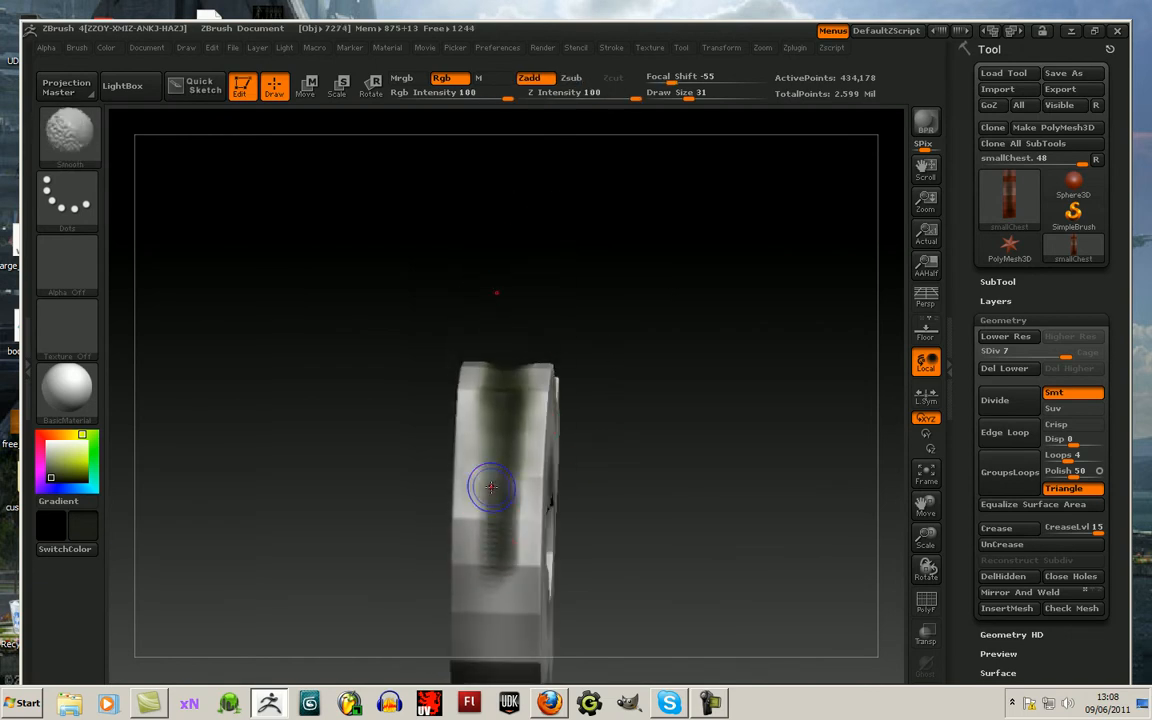
Step: Carve a matching dark groove down the middle of the lock's opposite side and smooth its upper part
mouse_move(568, 472)
left_mouse_down()
mouse_move(661, 442)
mouse_move(725, 378)
mouse_move(771, 411)
mouse_move(740, 290)
mouse_move(787, 260)
mouse_move(766, 278)
left_mouse_up()
left_click(925, 473)
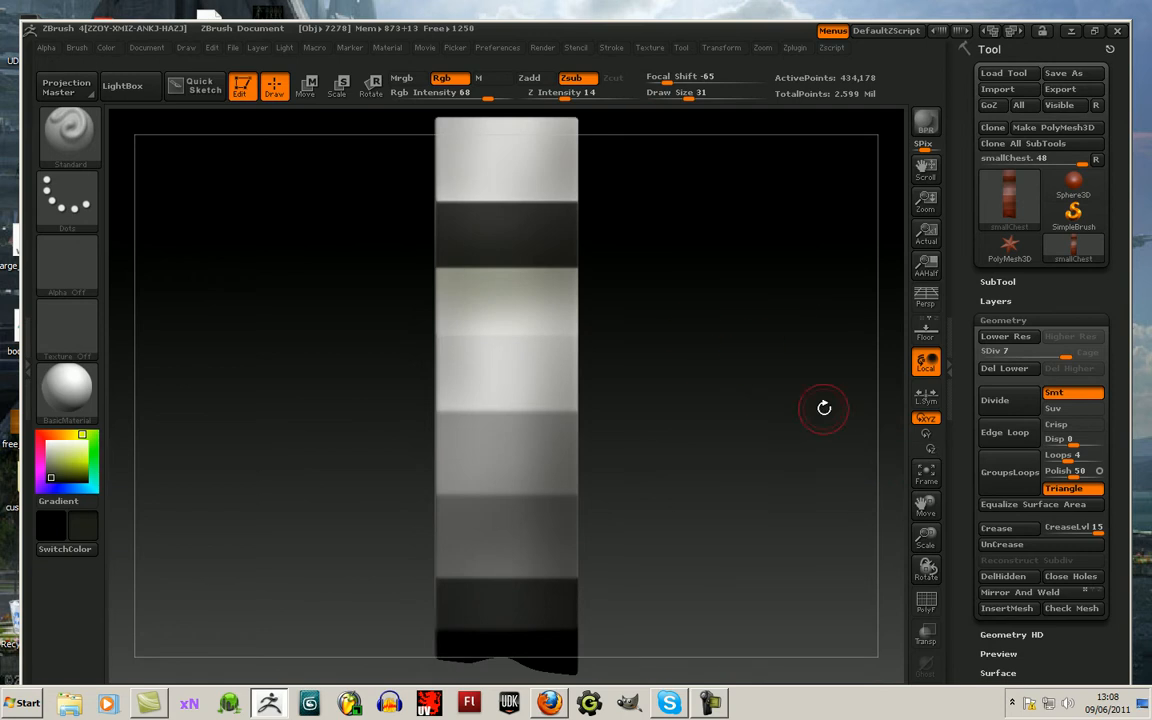
left_click_drag(926, 541, 921, 492)
mouse_move(506, 311)
left_mouse_down()
mouse_move(499, 275)
mouse_move(513, 637)
left_mouse_up()
key("shift")
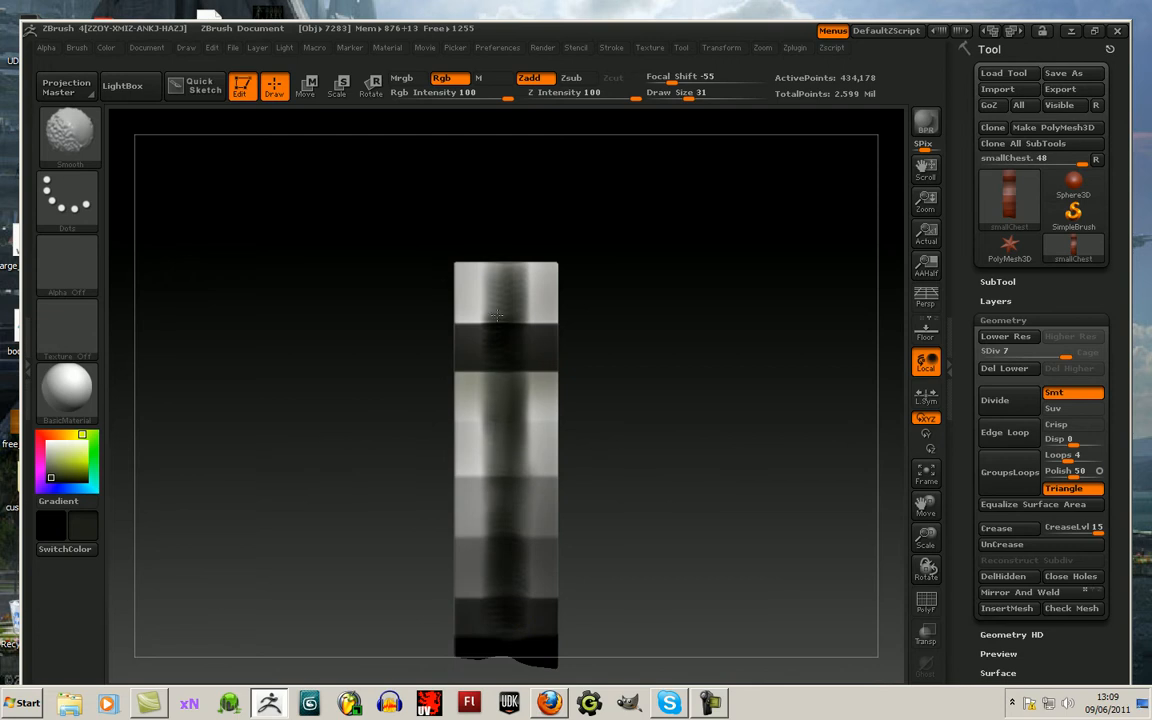
Step: Widen the groove on the opposite side with additional carving strokes and smooth out the ridges
left_click_drag(591, 514, 640, 437)
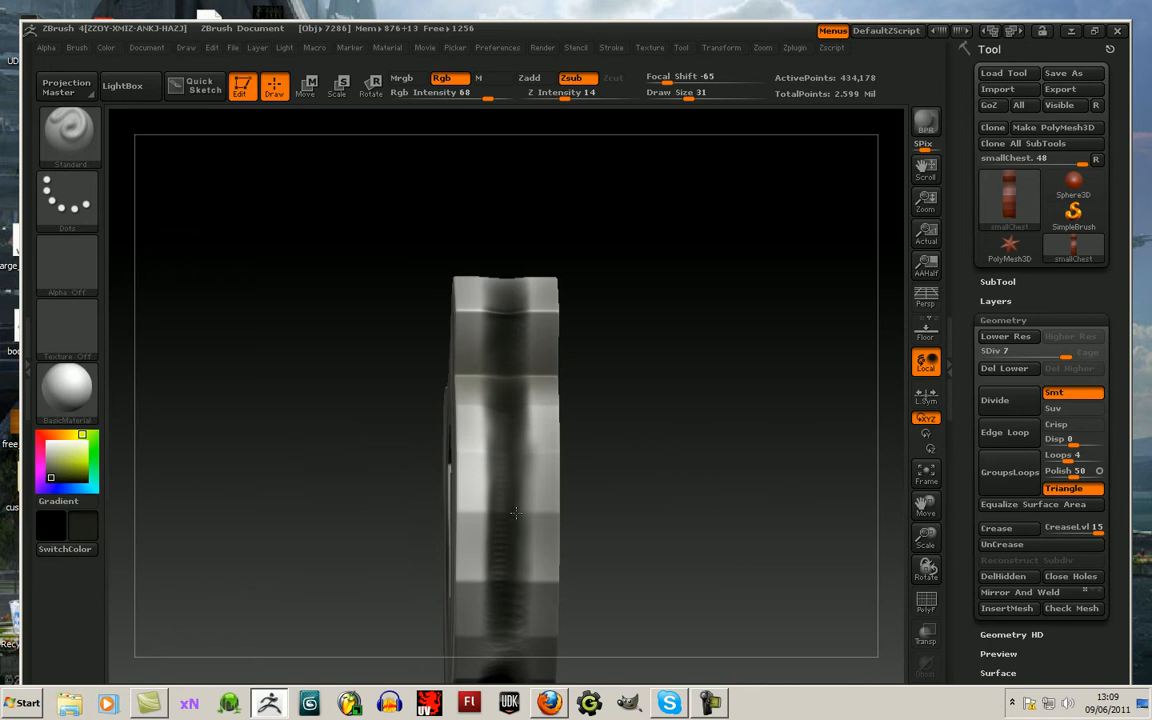
key("shift")
mouse_move(479, 302)
left_mouse_down()
mouse_move(482, 335)
mouse_move(485, 280)
mouse_move(500, 505)
mouse_move(537, 555)
mouse_move(482, 490)
mouse_move(482, 310)
mouse_move(528, 297)
left_mouse_up()
key("shift")
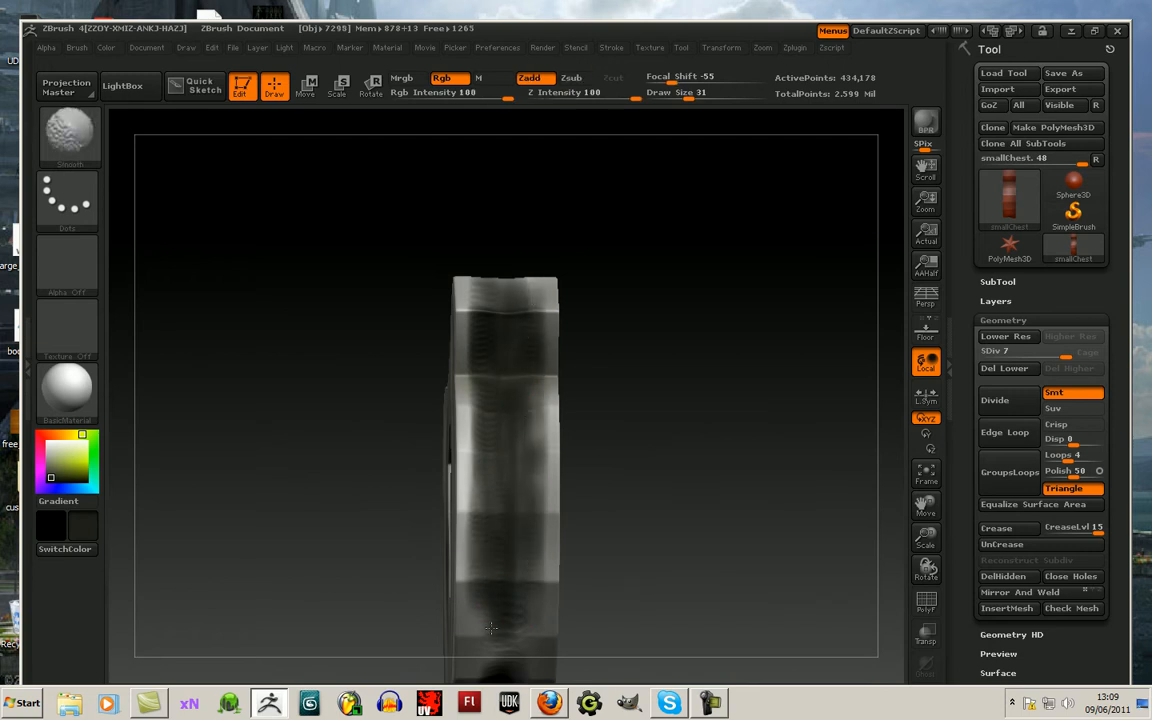
Step: Deepen and widen the groove along the lock's rim below the ear, smoothing the result
mouse_move(612, 501)
left_mouse_down()
mouse_move(634, 421)
mouse_move(713, 359)
mouse_move(820, 366)
mouse_move(843, 381)
left_mouse_up()
mouse_move(527, 481)
left_mouse_down()
mouse_move(538, 578)
mouse_move(530, 542)
left_mouse_up()
mouse_move(571, 598)
left_mouse_down()
mouse_move(573, 348)
mouse_move(559, 367)
left_mouse_up()
left_click_drag(466, 237, 433, 258)
key("shift")
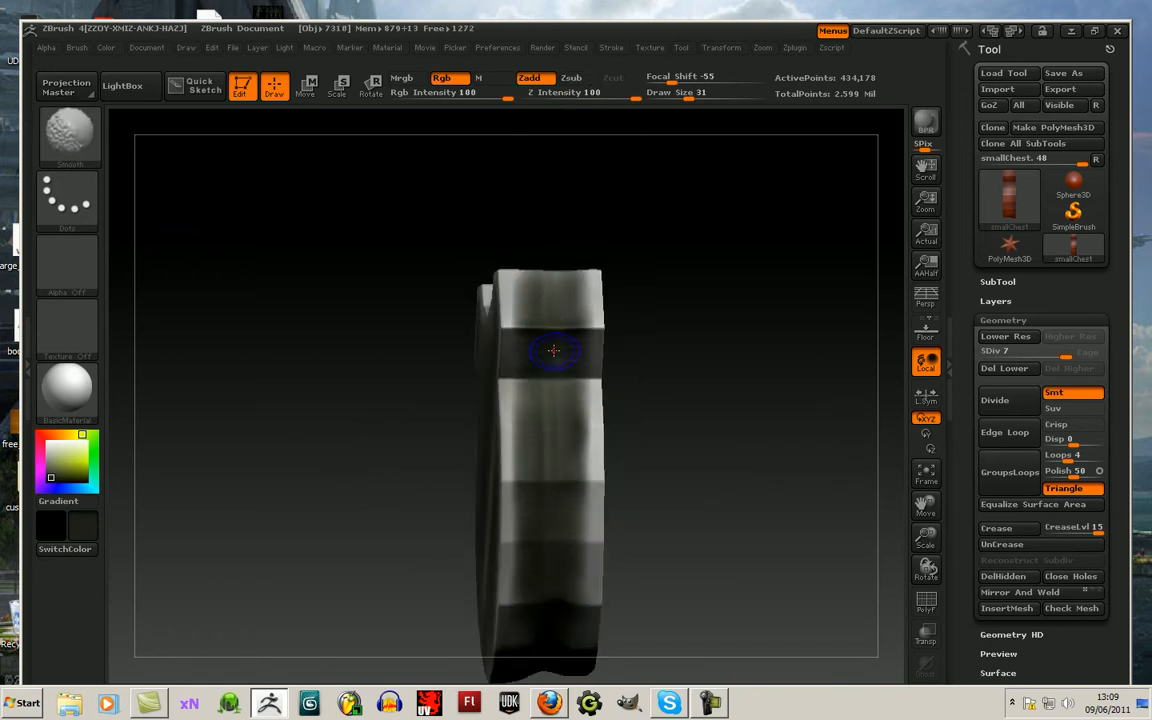
Step: Carve and smooth the remaining section of the groove around the underside of the lock body
mouse_move(698, 494)
left_mouse_down()
mouse_move(687, 486)
mouse_move(695, 367)
left_mouse_up()
mouse_move(508, 472)
left_mouse_down()
mouse_move(508, 524)
mouse_move(519, 445)
mouse_move(522, 515)
mouse_move(549, 558)
mouse_move(512, 592)
mouse_move(511, 540)
mouse_move(562, 545)
left_mouse_up()
key("shift")
left_click_drag(699, 535, 704, 441)
left_click_drag(930, 510, 918, 392)
mouse_move(555, 397)
left_mouse_down()
mouse_move(545, 541)
mouse_move(524, 490)
mouse_move(518, 417)
left_mouse_up()
key("shift")
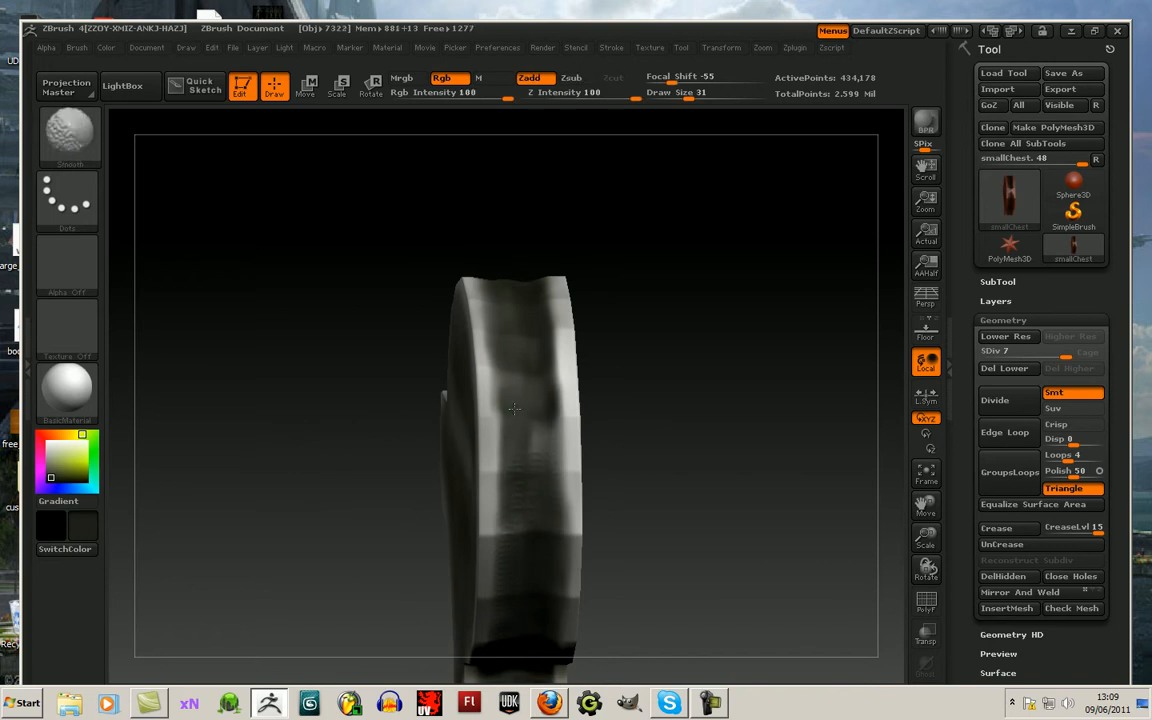
Step: Turn off Zsub and paint the recessed floor of the keyhole near-black
left_click_drag(715, 437, 676, 456)
left_click(572, 79)
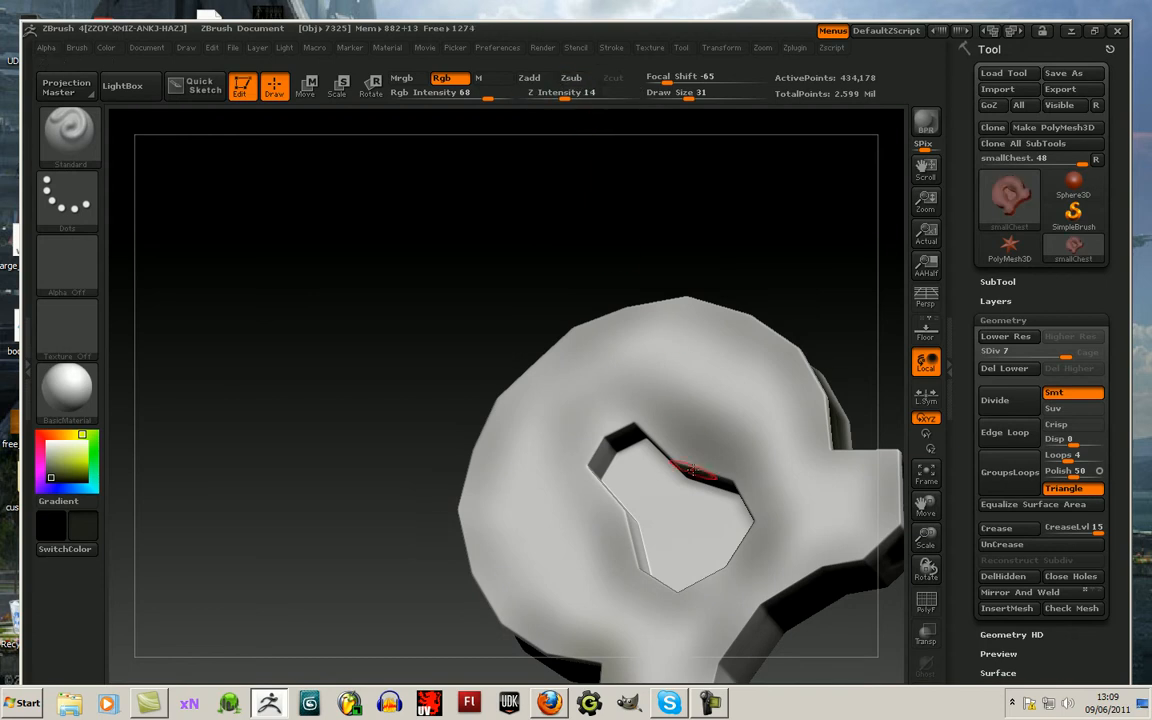
mouse_move(669, 534)
left_mouse_down()
mouse_move(615, 476)
mouse_move(693, 503)
mouse_move(655, 472)
mouse_move(701, 517)
mouse_move(625, 419)
mouse_move(391, 440)
left_mouse_up()
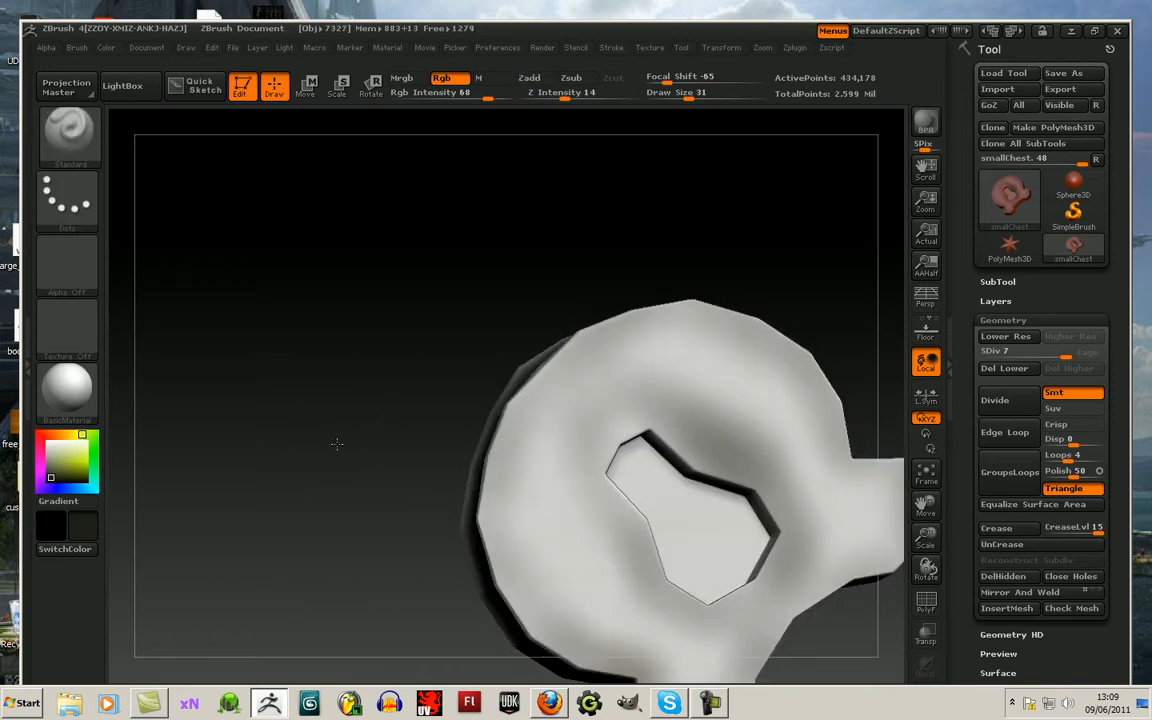
mouse_move(677, 497)
left_mouse_down()
mouse_move(630, 462)
mouse_move(637, 485)
mouse_move(612, 495)
mouse_move(625, 520)
mouse_move(694, 503)
left_mouse_up()
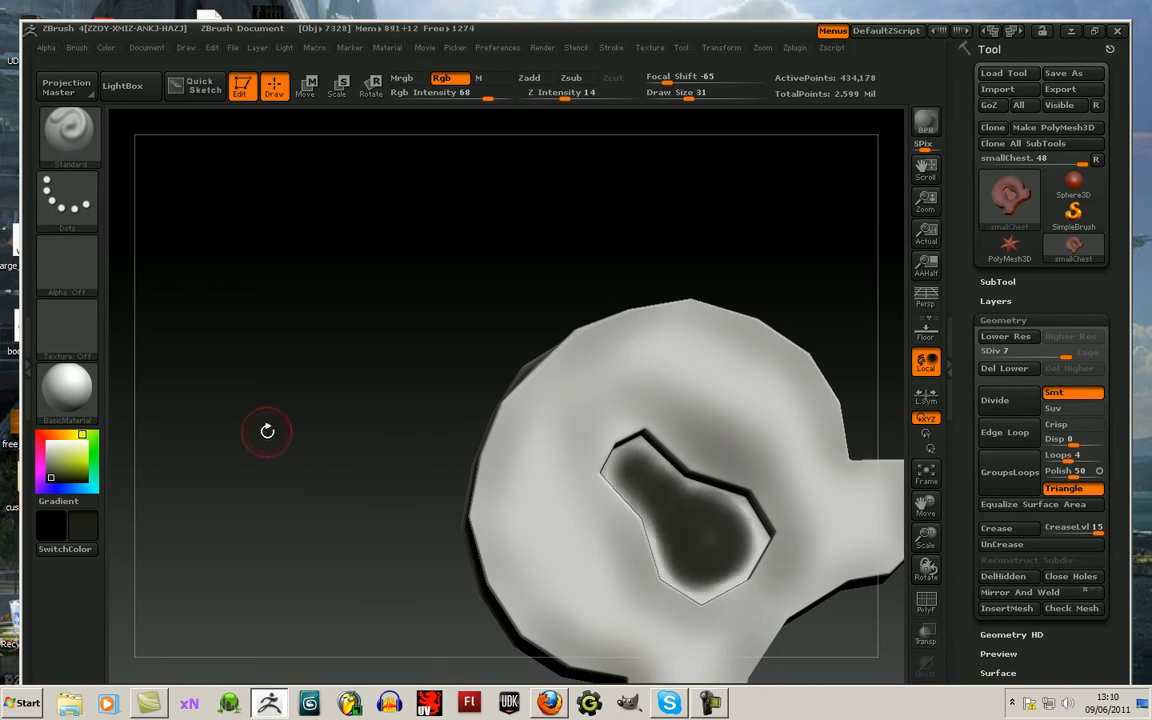
Step: Darken the remaining light corners and edges inside the keyhole from several angles
left_click_drag(291, 392, 296, 368)
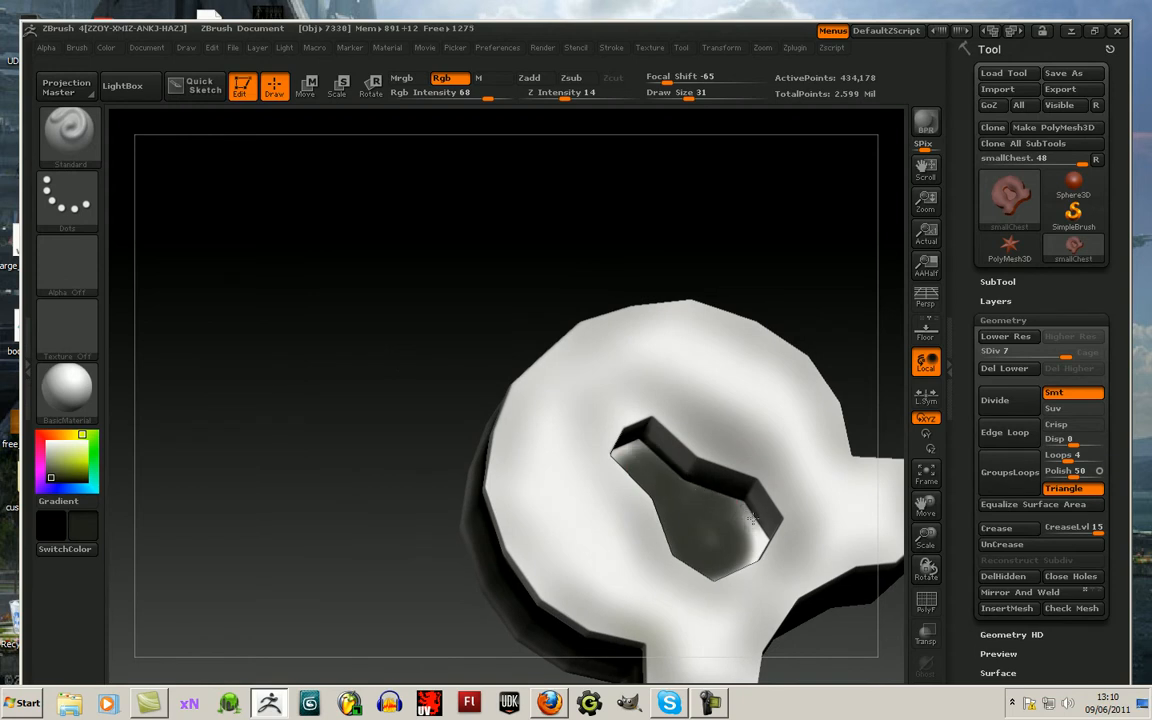
left_click(926, 474)
left_click_drag(845, 505, 604, 408)
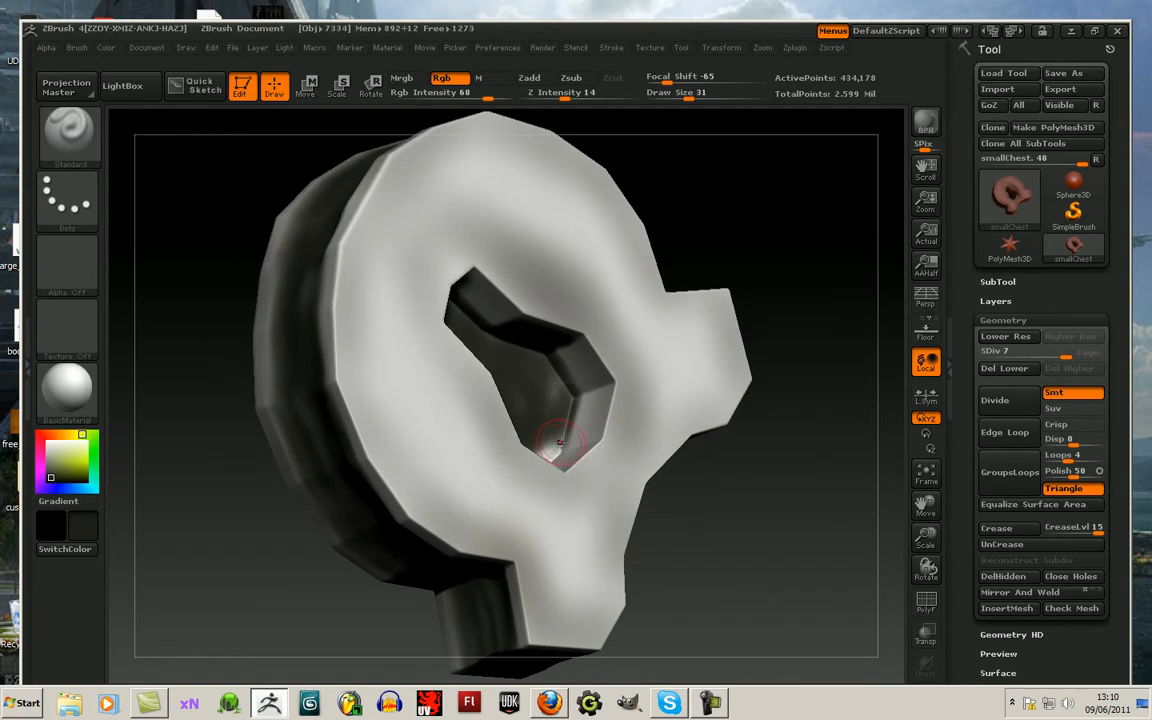
left_click_drag(741, 525, 741, 567)
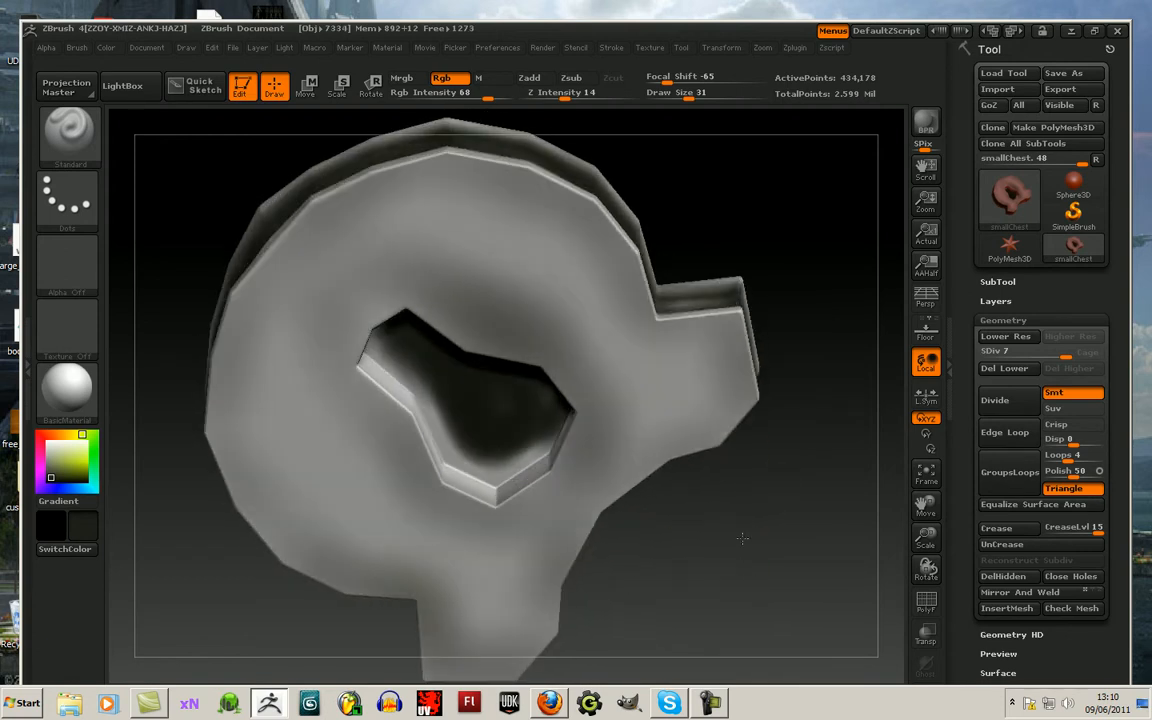
mouse_move(519, 453)
left_mouse_down()
mouse_move(434, 423)
mouse_move(460, 439)
mouse_move(374, 346)
left_mouse_up()
Step: Set the brush to Zsub with Draw Size 7 and Z Intensity 24
mouse_move(735, 517)
left_mouse_down()
mouse_move(650, 427)
mouse_move(632, 118)
mouse_move(674, 97)
left_mouse_up()
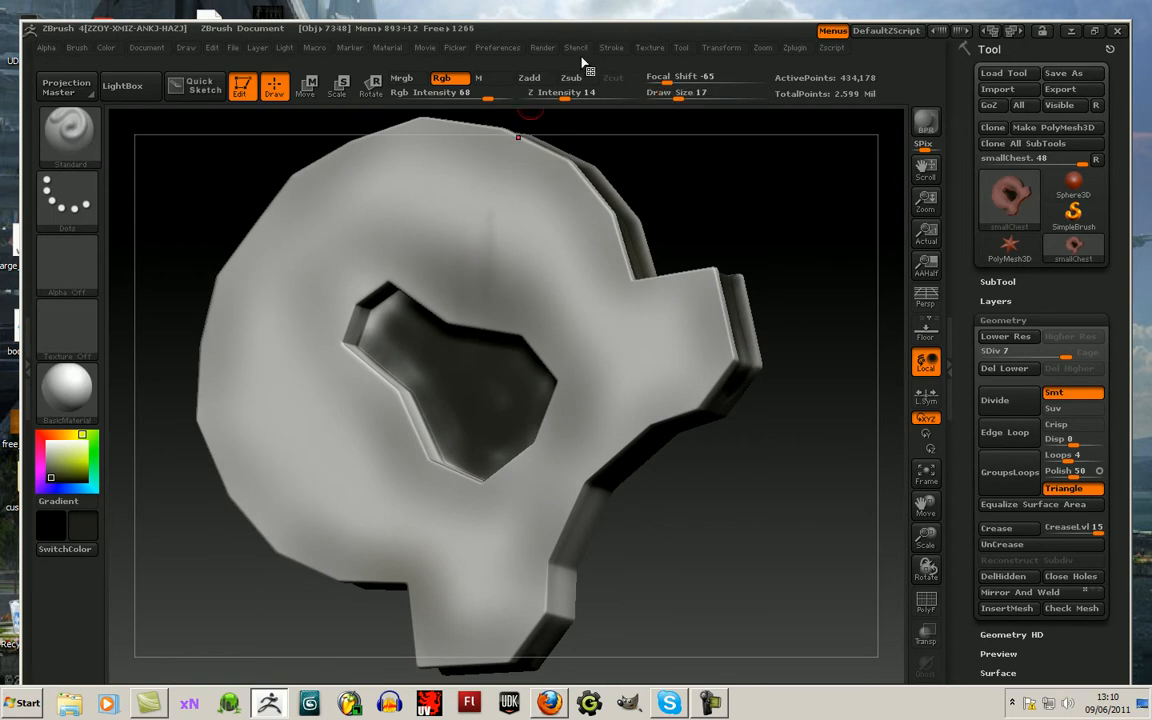
left_click(571, 78)
left_click(677, 95)
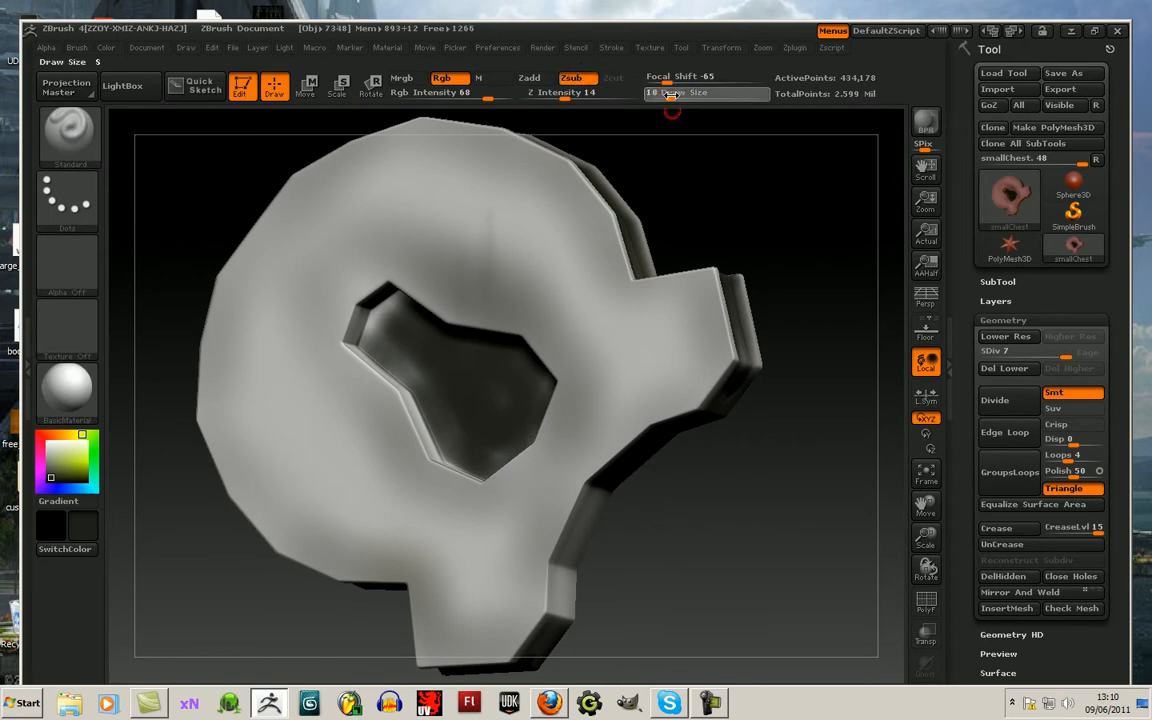
left_click_drag(567, 100, 577, 99)
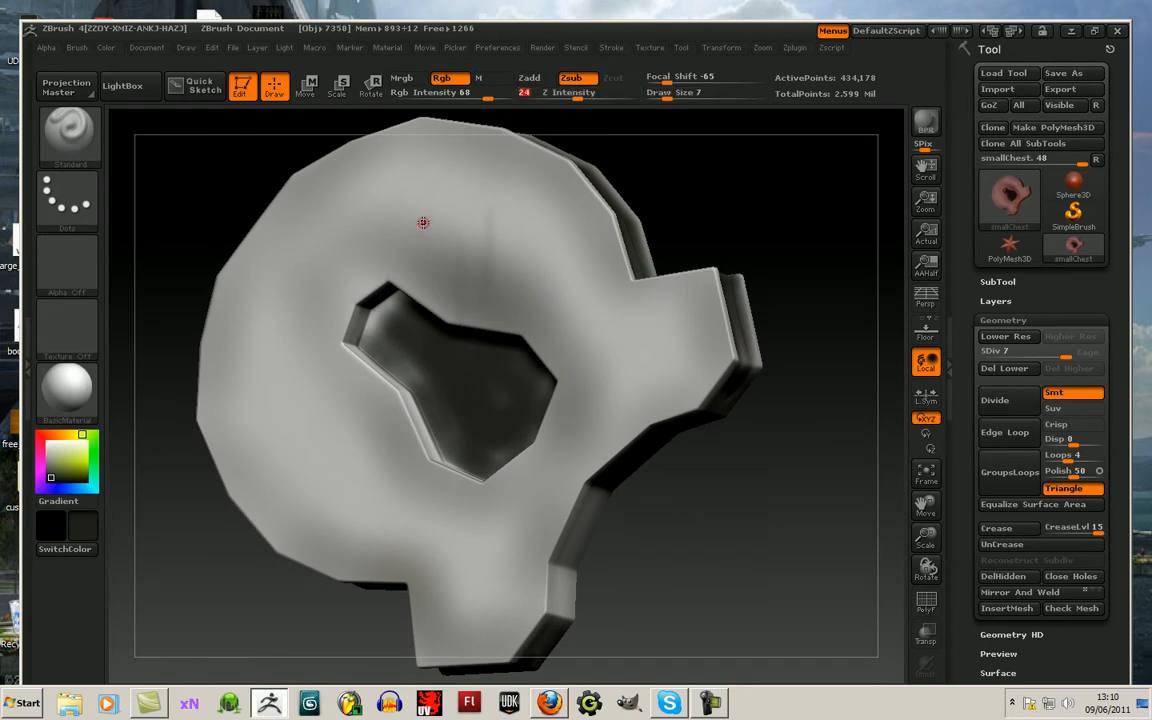
Step: Carve thin scratches and edge nicks across the padlock's front face and along its outer rim
left_click_drag(345, 225, 350, 267)
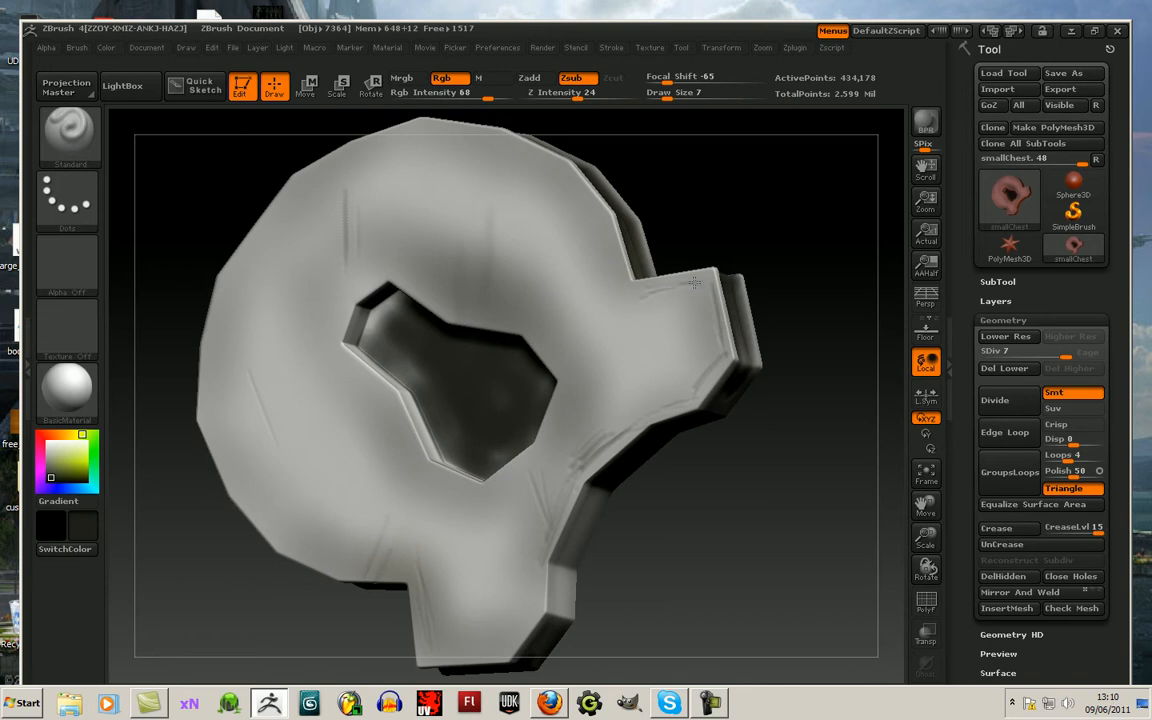
left_click_drag(812, 260, 599, 243)
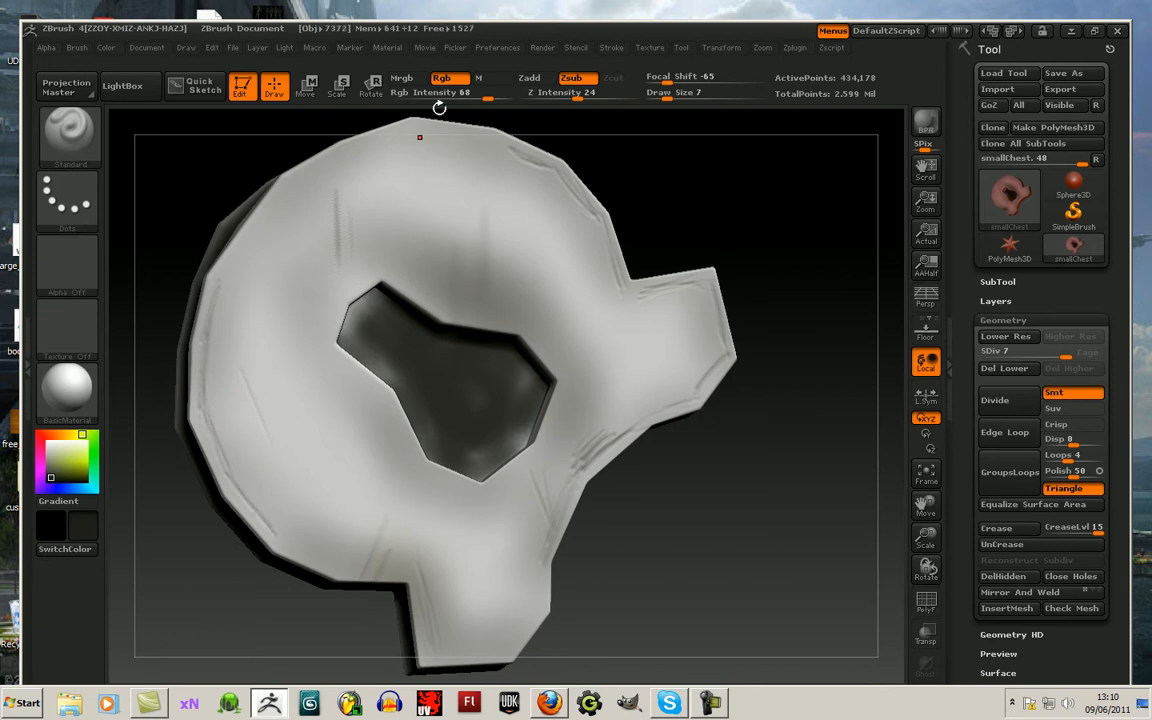
left_click_drag(674, 505, 336, 510)
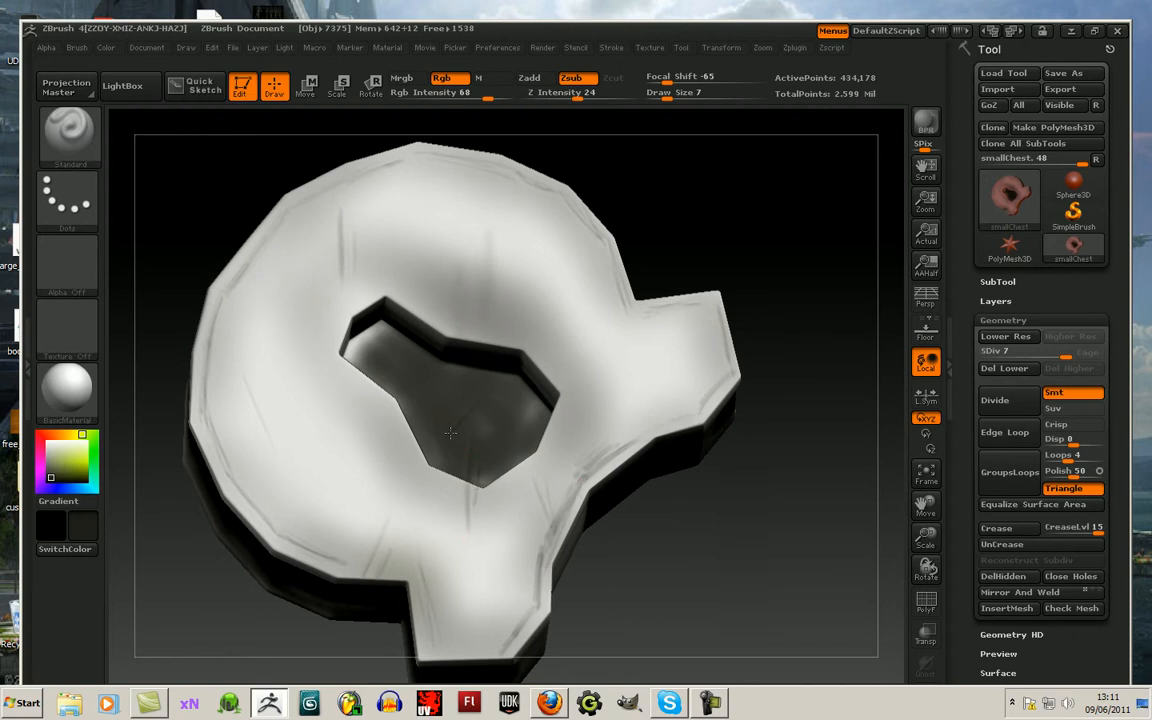
Step: Unhide the rest of the chest around the lock body and view the side where the shackle meets it
left_click_drag(738, 456, 606, 448)
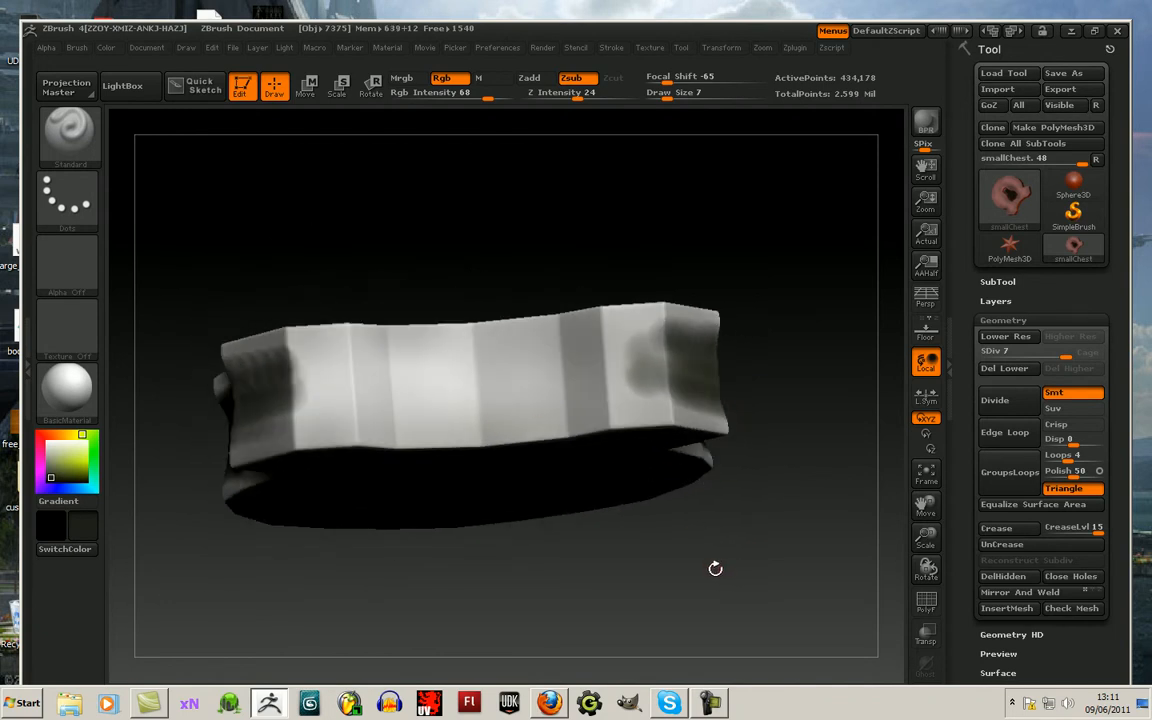
left_click_drag(717, 567, 748, 496)
key("ctrl+shift")
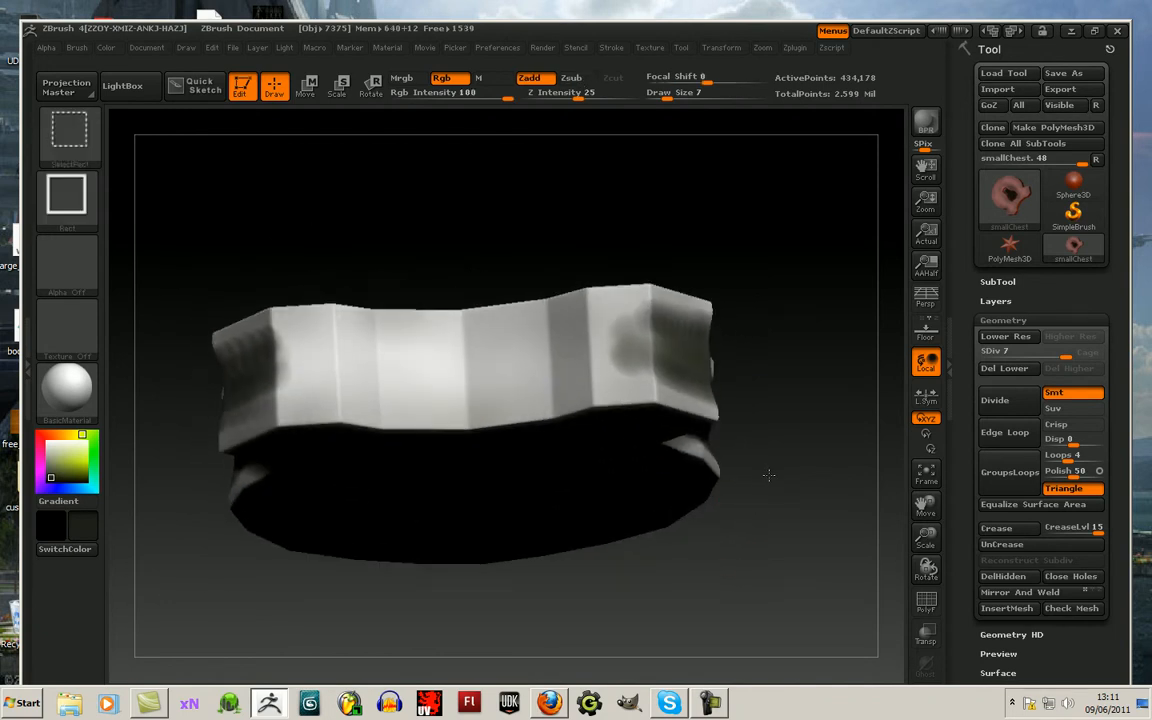
left_click(761, 461, "ctrl+shift")
left_click_drag(862, 268, 858, 296)
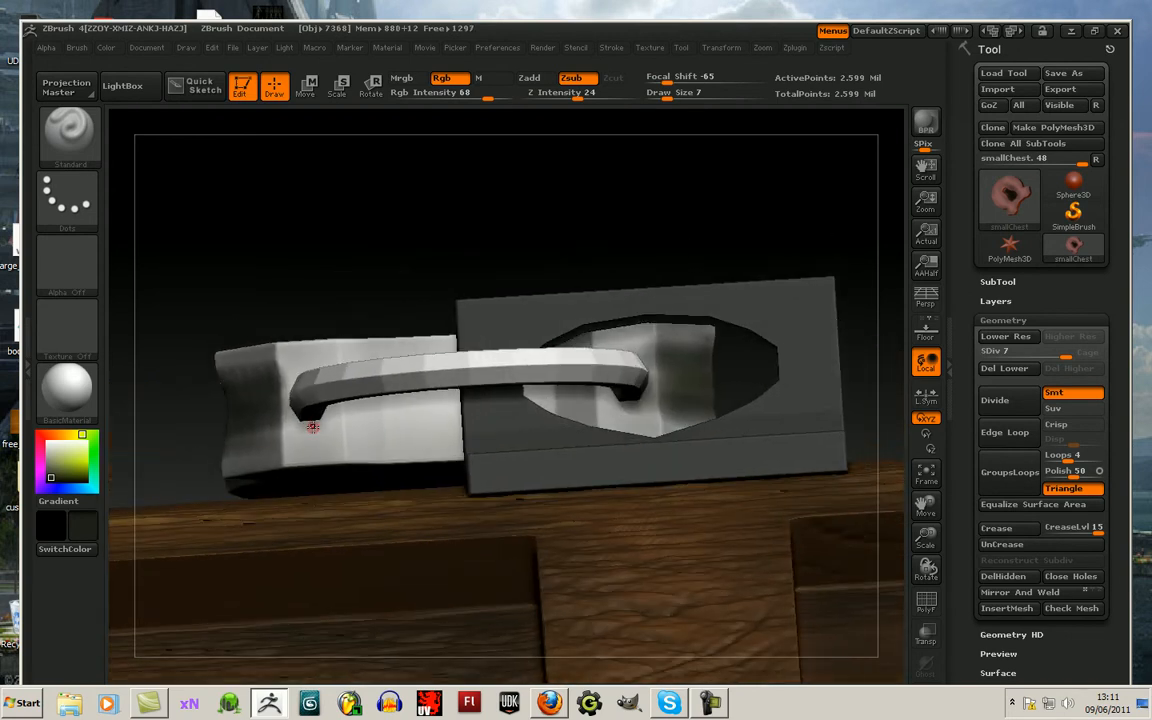
Step: With Draw Size 12, dark olive and Zsub off, paint rings around both shackle contact points, isolating the lock body to complete them
left_click(71, 477)
left_click_drag(664, 95, 673, 98)
left_click(578, 83)
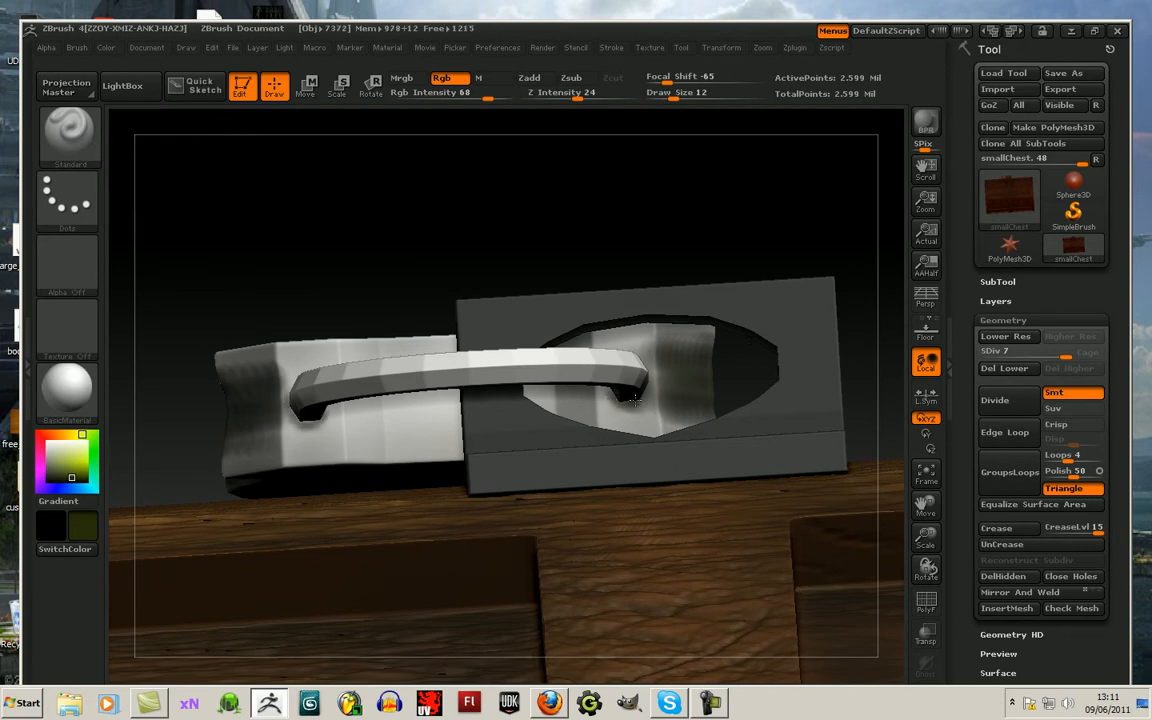
key("ctrl+shift")
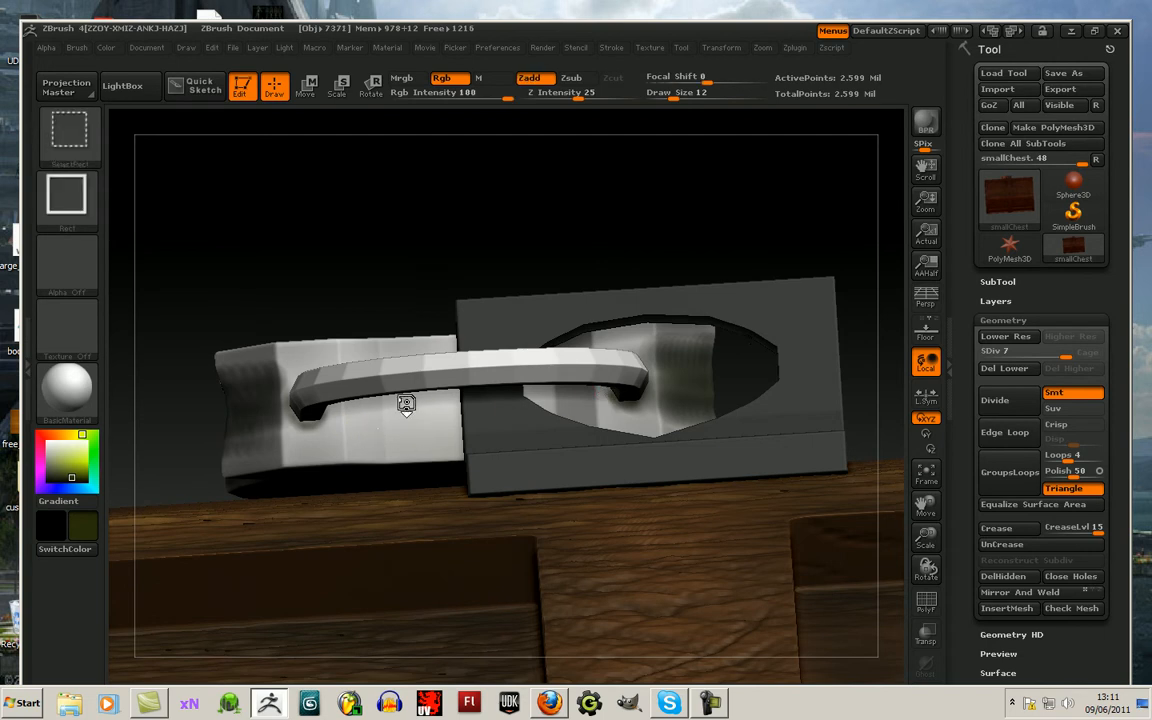
left_click(405, 403, "ctrl+shift")
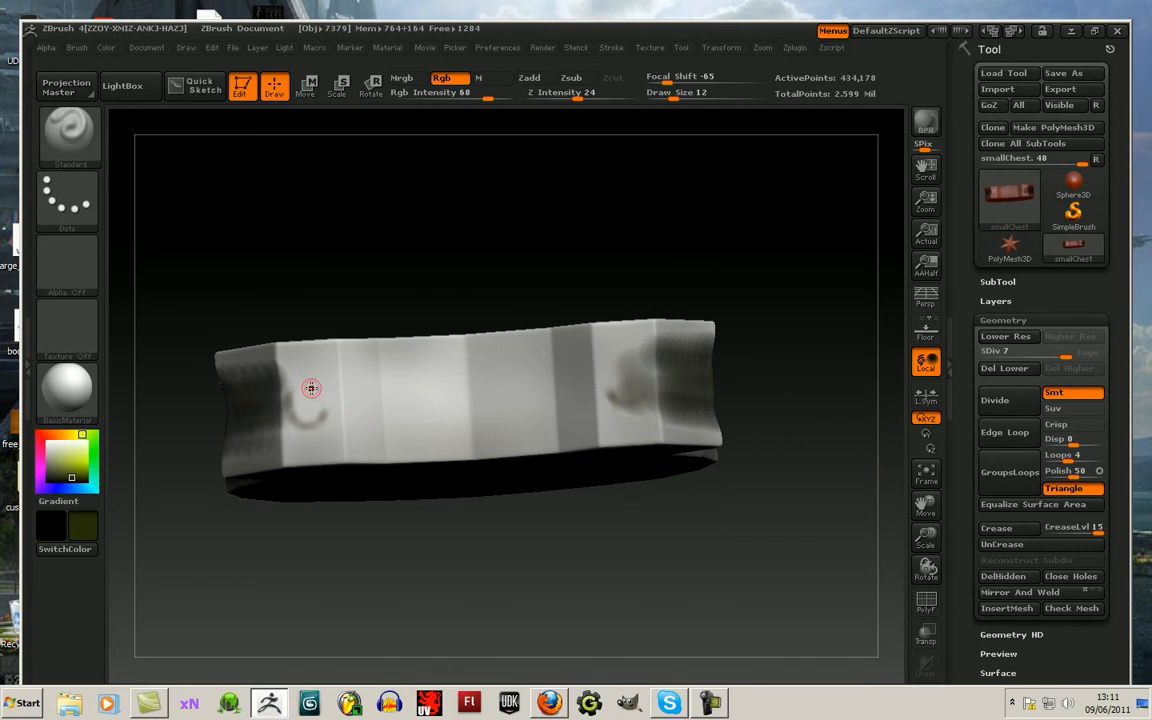
mouse_move(311, 382)
left_mouse_down()
mouse_move(327, 404)
mouse_move(295, 400)
mouse_move(309, 384)
left_mouse_up()
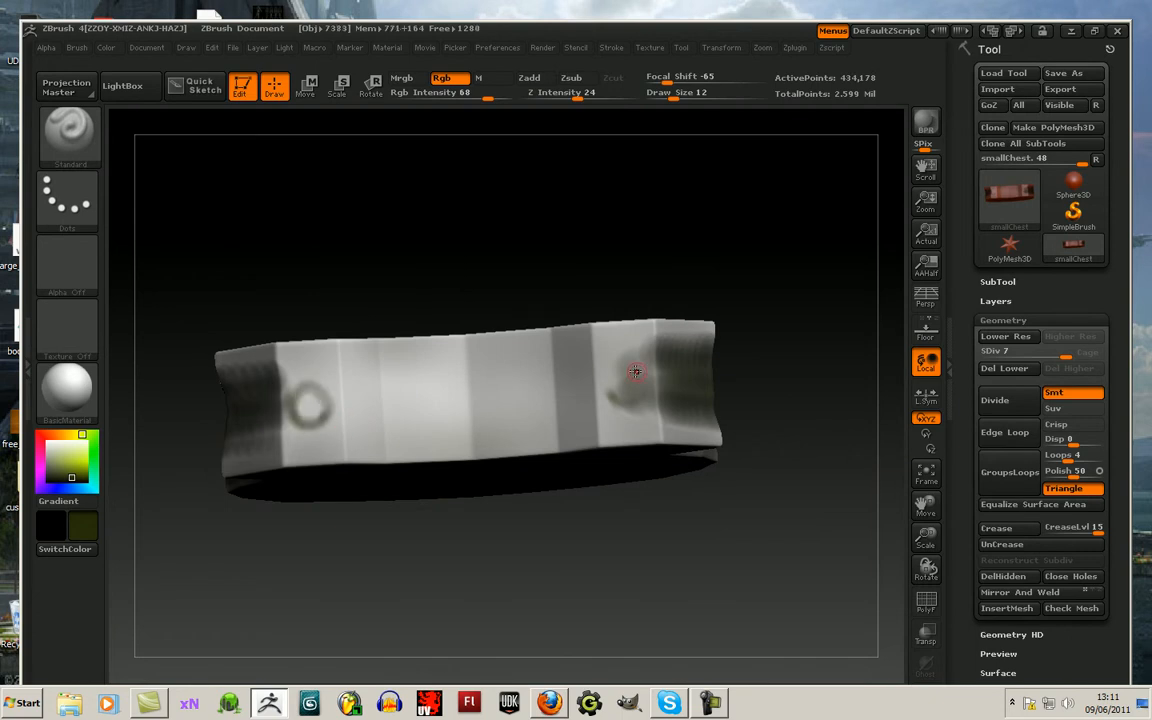
mouse_move(617, 395)
left_mouse_down()
mouse_move(634, 371)
mouse_move(617, 395)
left_mouse_up()
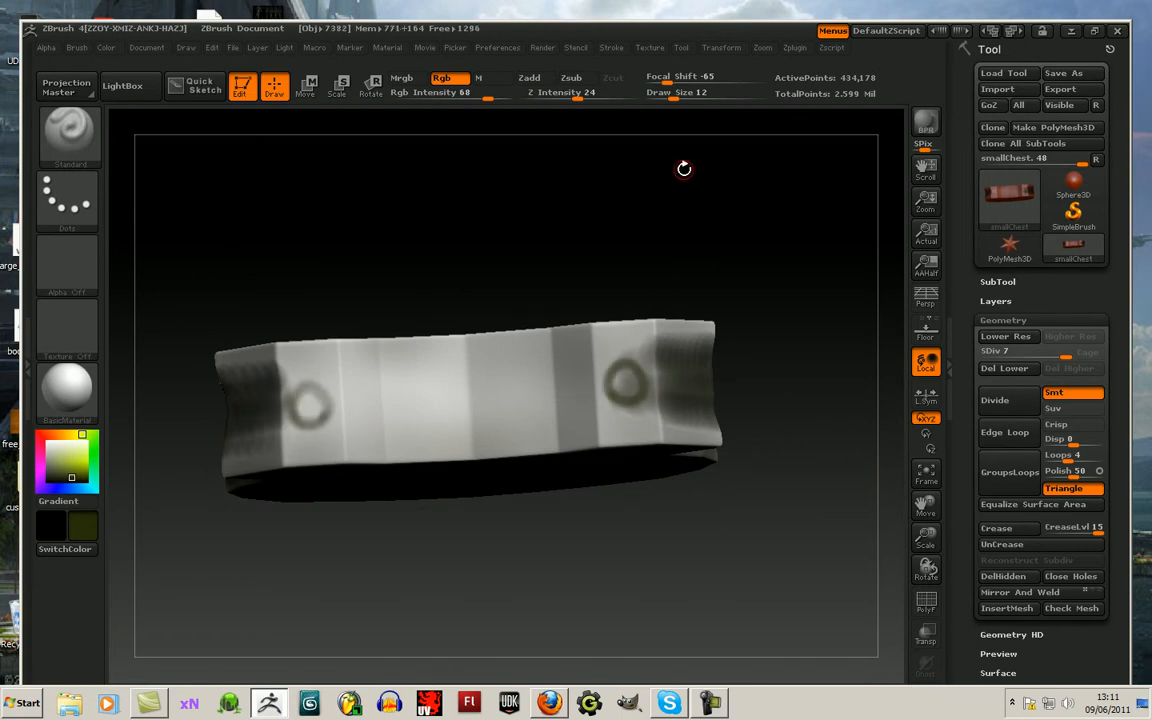
Step: Set Draw Size to 31, widen the olive shading around one ring and fill both ring centres with near-black
left_click_drag(673, 97, 688, 97)
mouse_move(297, 391)
left_mouse_down()
mouse_move(328, 400)
mouse_move(322, 419)
mouse_move(299, 421)
mouse_move(287, 389)
left_mouse_up()
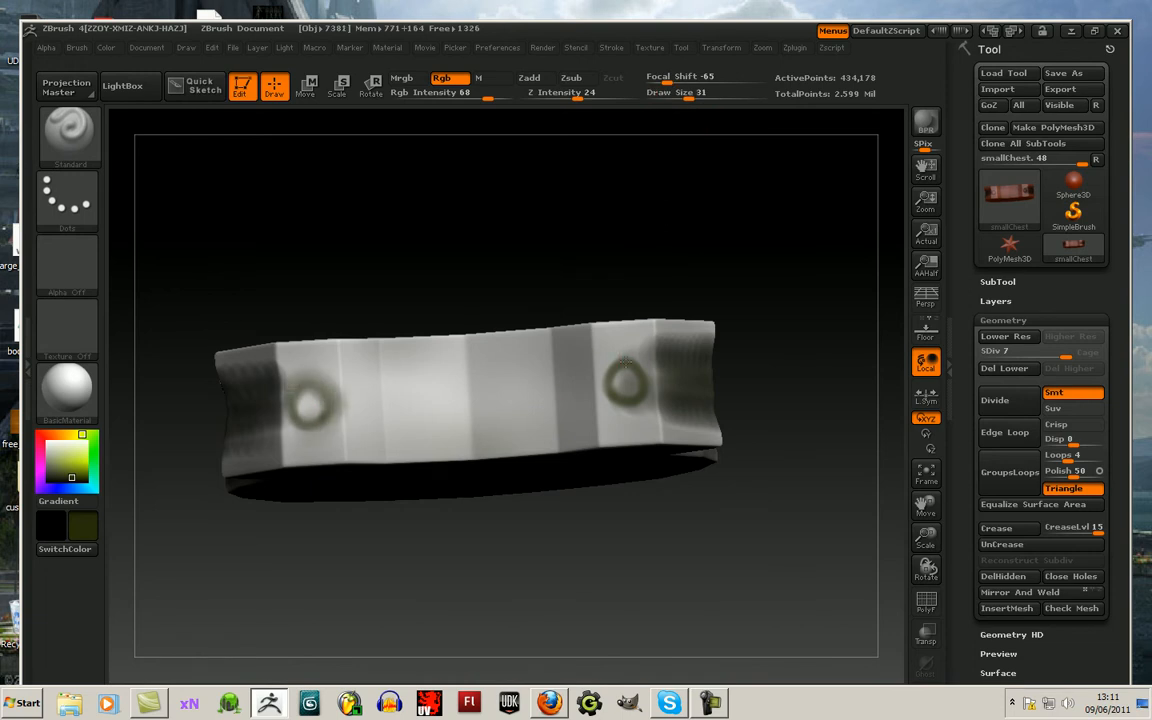
left_click(53, 480)
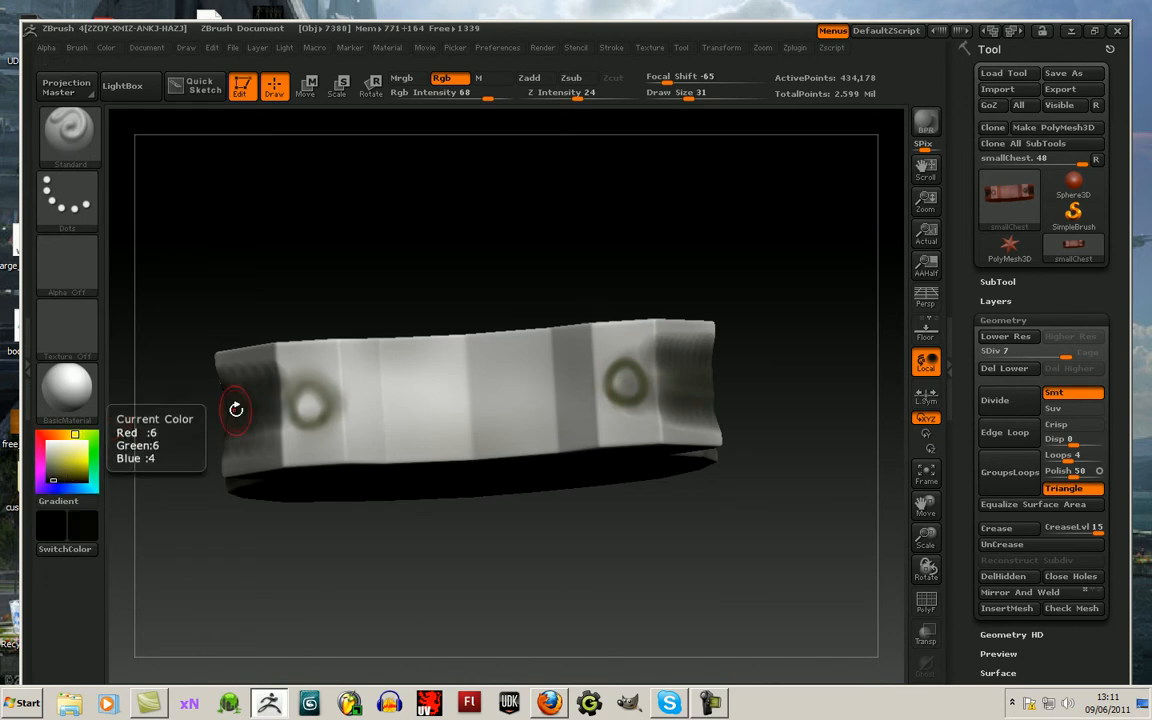
left_click_drag(316, 400, 309, 409)
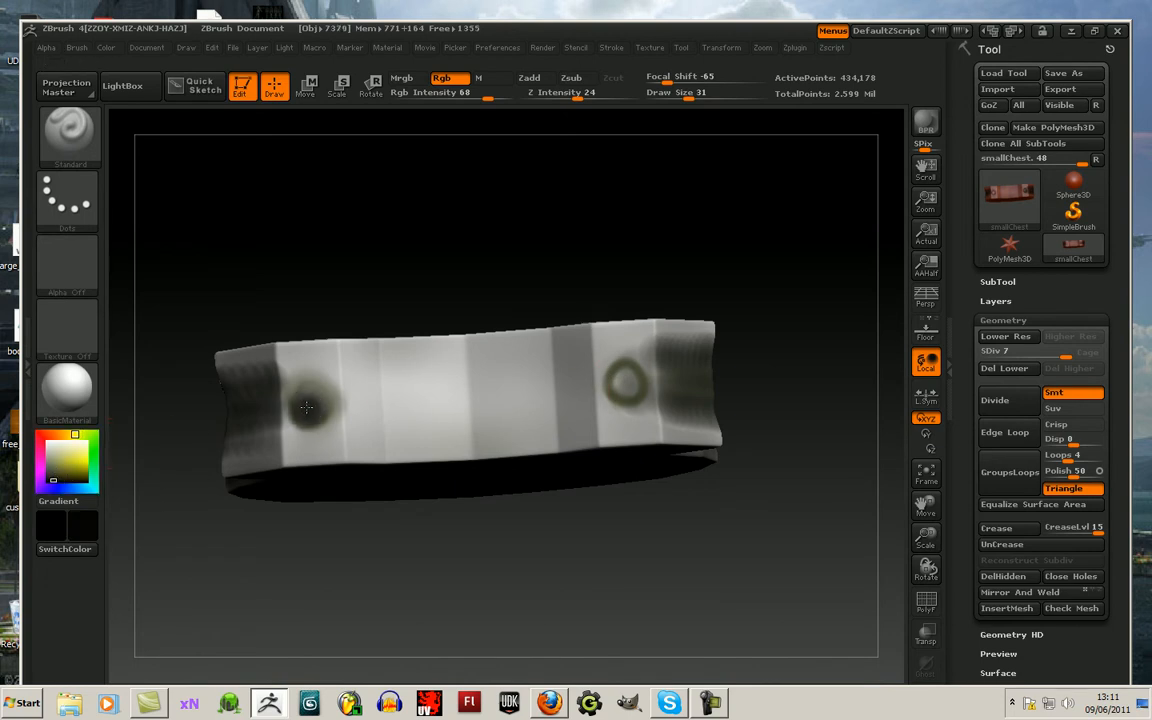
left_click_drag(633, 370, 625, 380)
Step: Paint soft dark shading along the creases between the facets on the lock's shackle side
mouse_move(338, 384)
left_mouse_down()
mouse_move(351, 396)
mouse_move(364, 388)
left_mouse_up()
left_click_drag(386, 452, 385, 342)
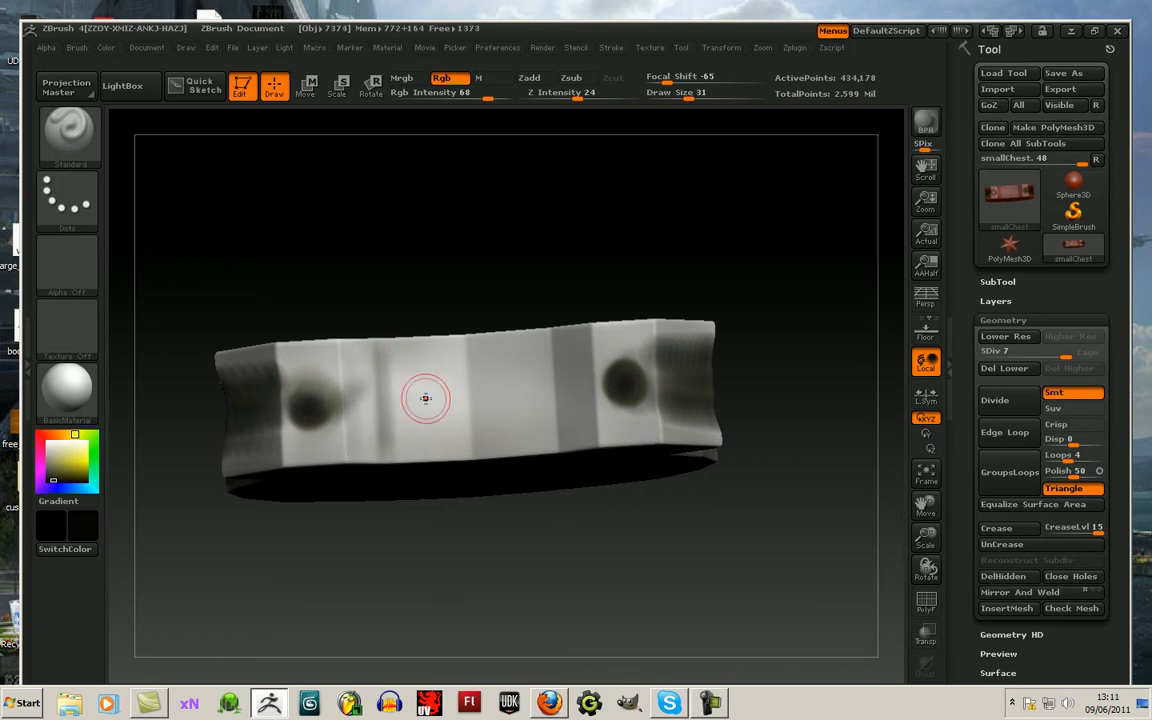
left_click_drag(466, 441, 464, 335)
left_click_drag(557, 444, 548, 321)
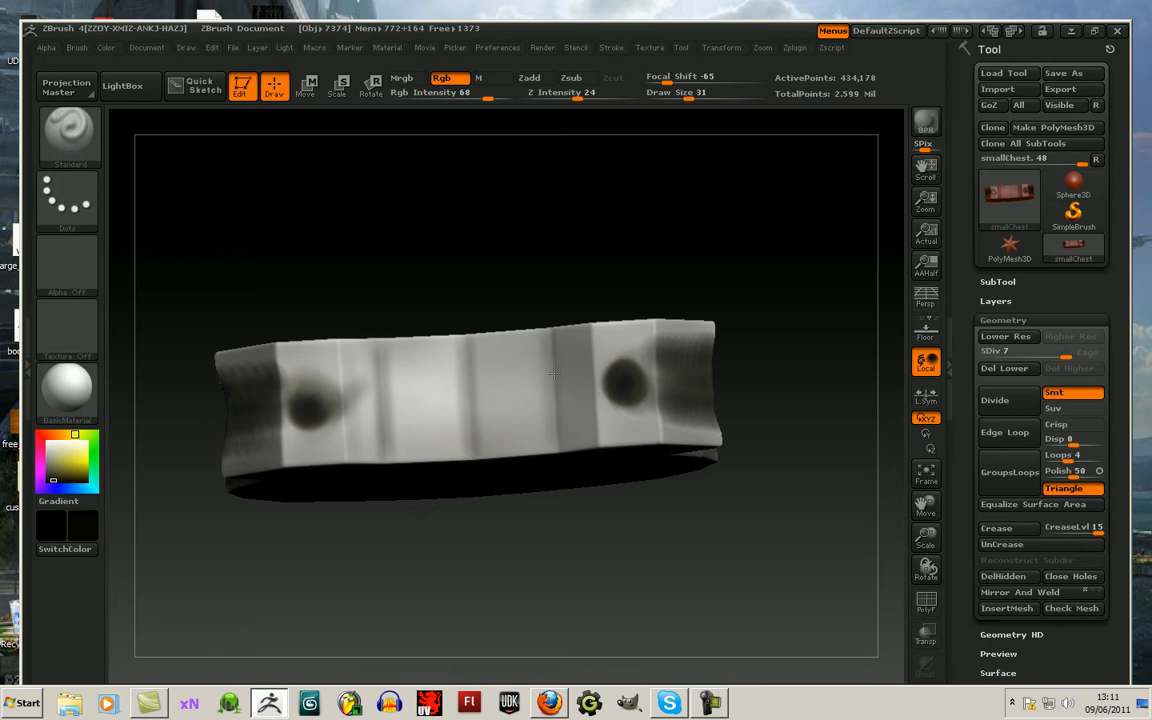
left_click_drag(599, 438, 593, 326)
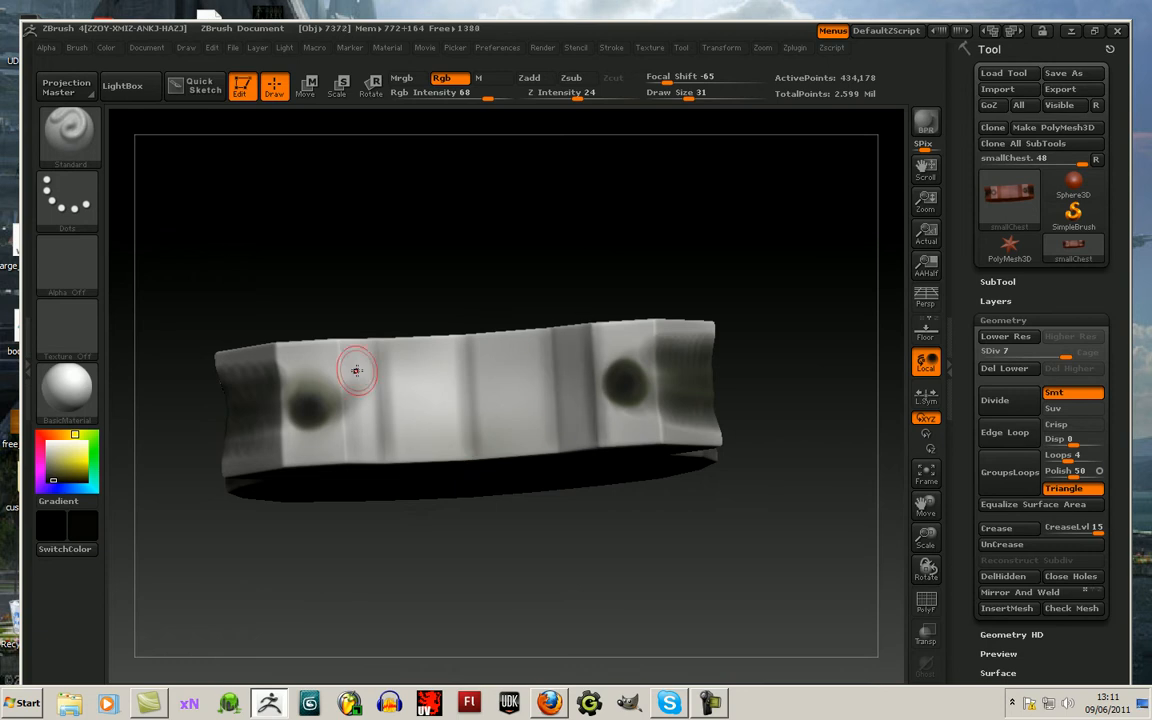
left_click_drag(341, 347, 352, 452)
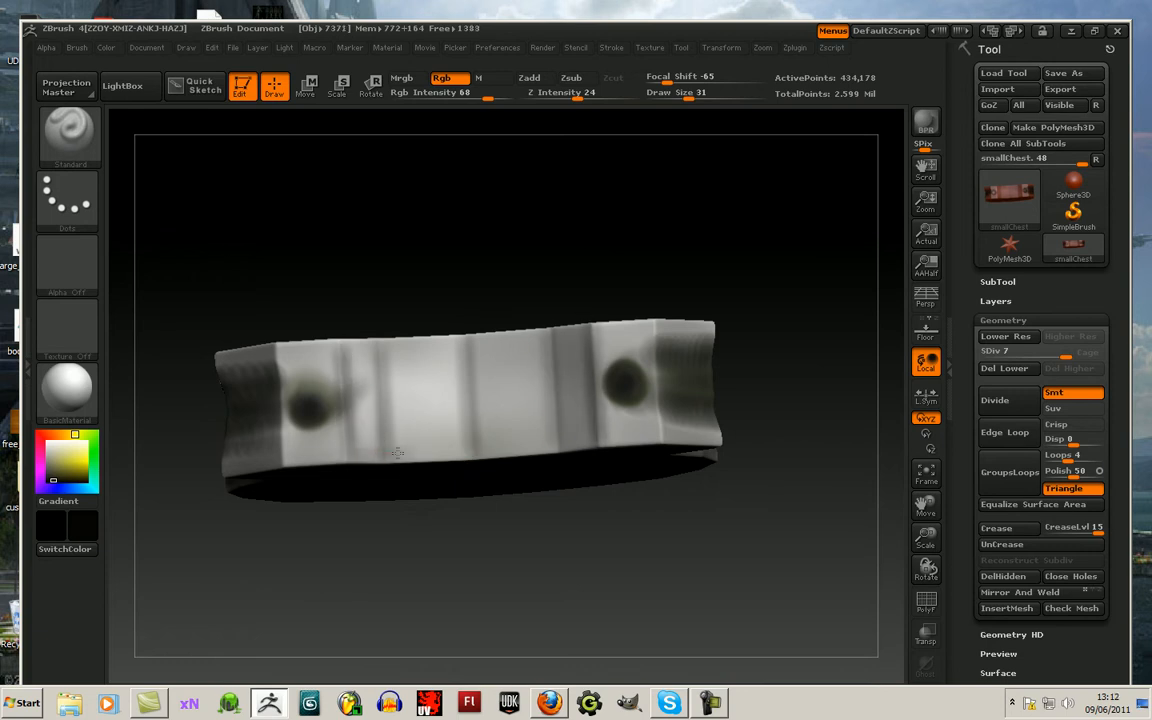
Step: Smooth the surface on the lock's protruding corner and the neighbouring side facets
left_click_drag(663, 535, 622, 417)
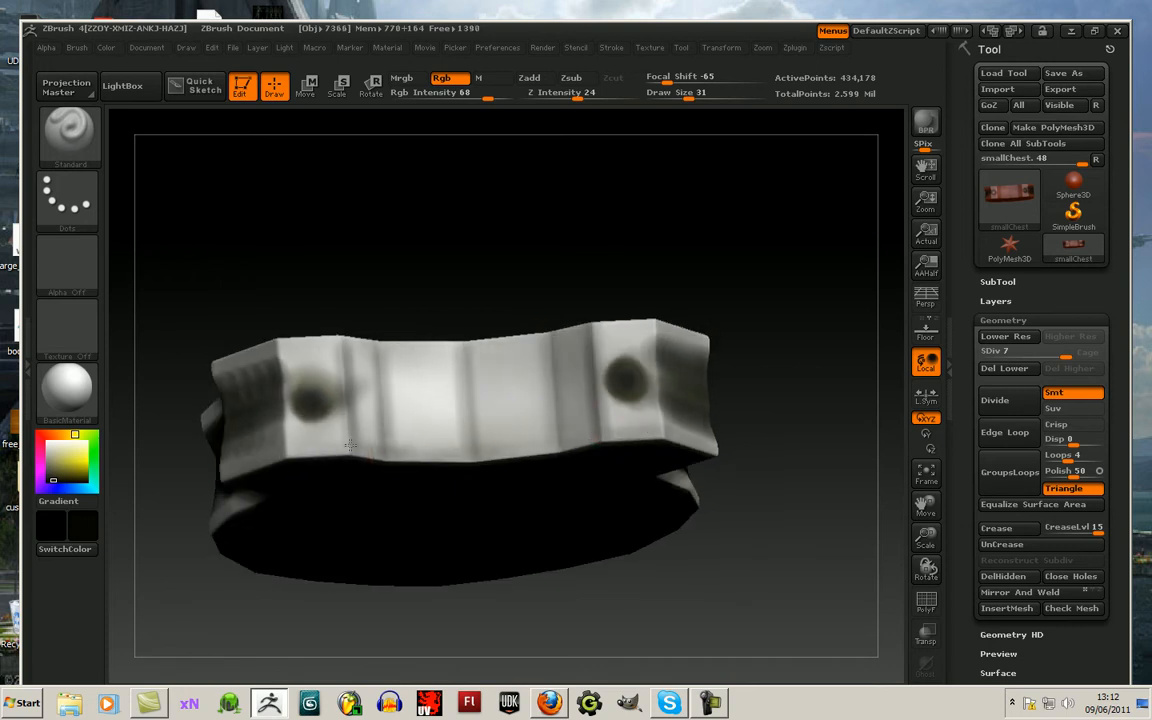
mouse_move(189, 494)
left_mouse_down()
mouse_move(255, 395)
mouse_move(216, 407)
mouse_move(270, 393)
mouse_move(284, 432)
left_mouse_up()
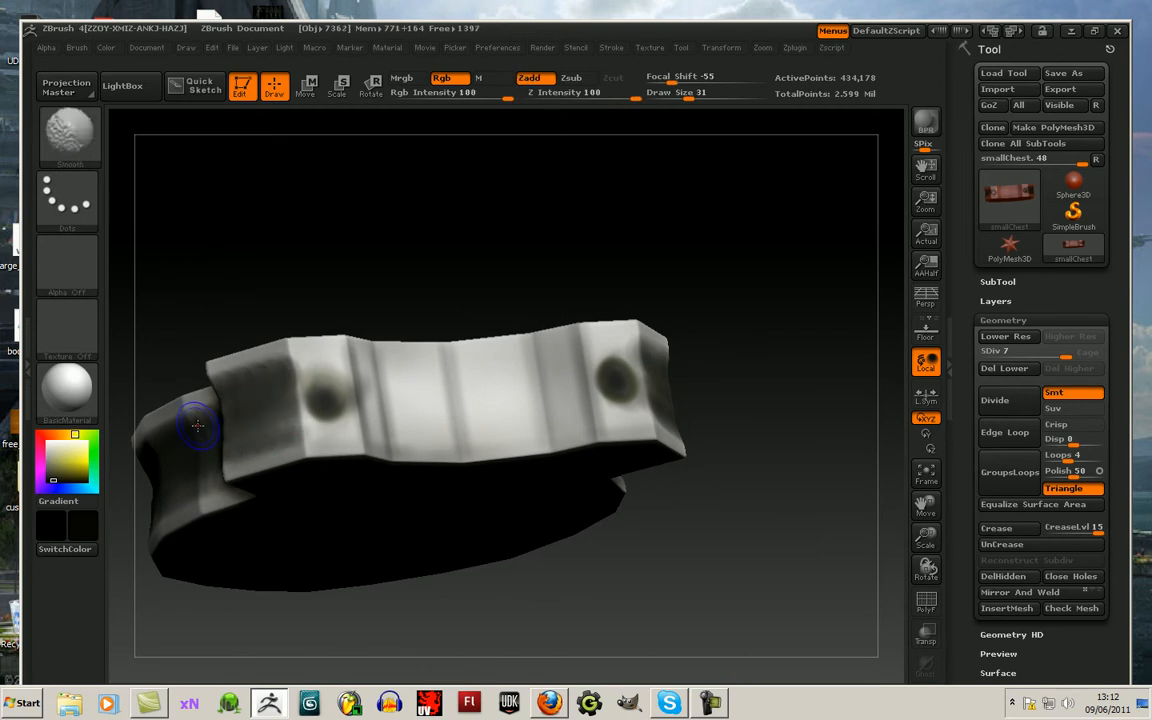
left_click_drag(728, 501, 675, 422)
left_click_drag(282, 211, 324, 239, "shift")
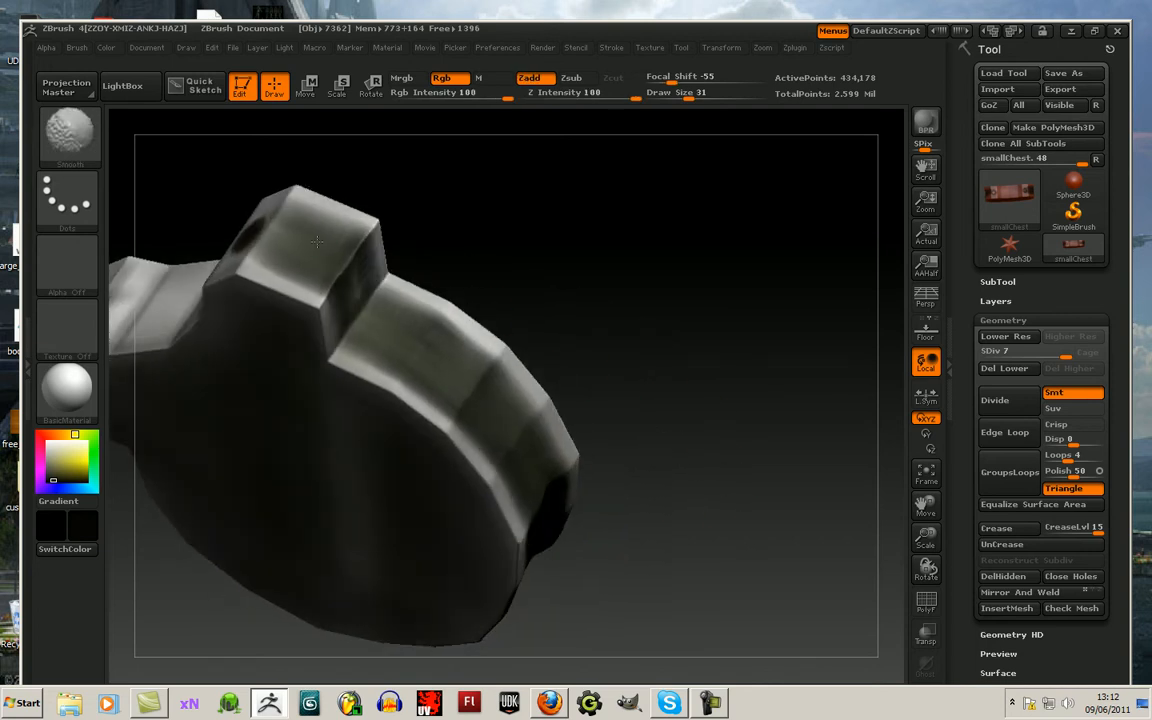
mouse_move(342, 286)
left_mouse_down("shift")
mouse_move(354, 270)
mouse_move(378, 291)
left_mouse_up("shift")
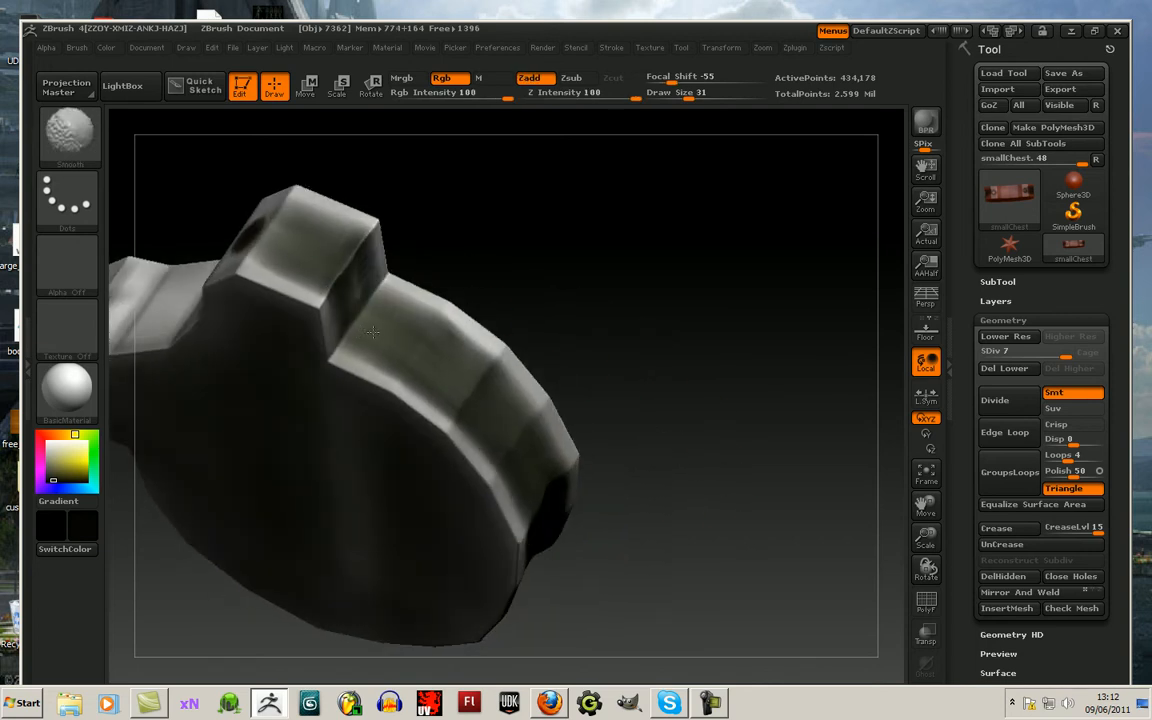
left_click_drag(665, 513, 555, 534)
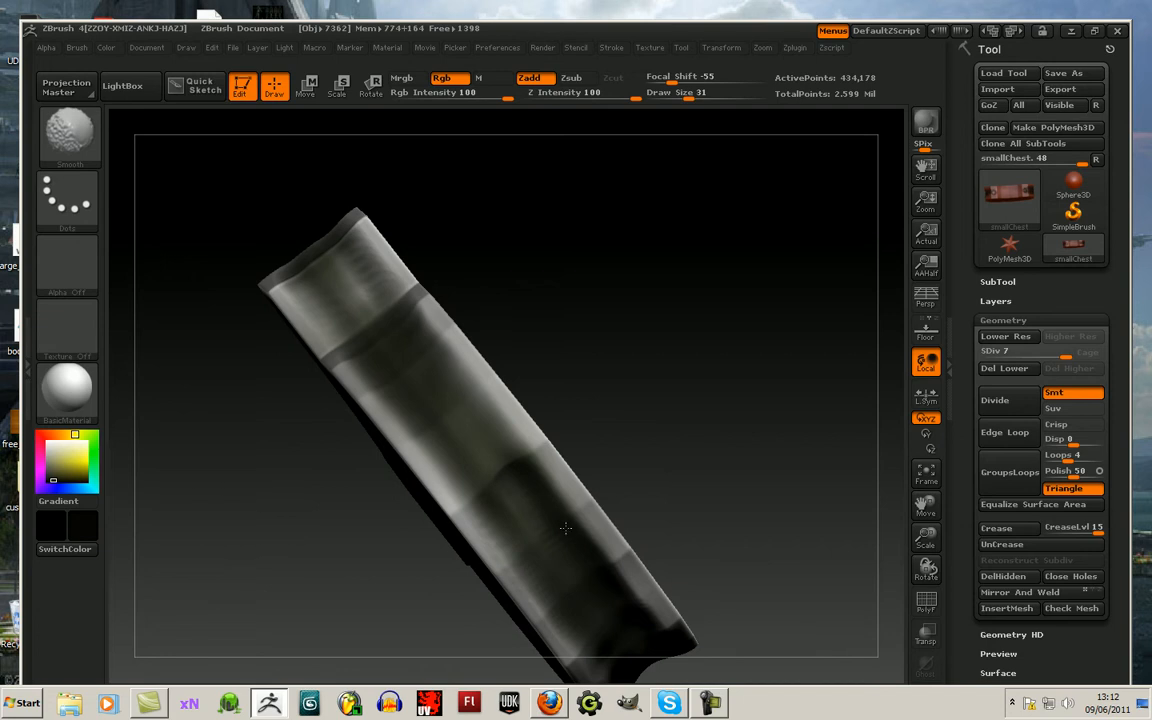
Step: Set the brush to Zadd, off-white and Draw Size 11, increase LazyRadius, and undo a test stroke on the rim
left_click(535, 80)
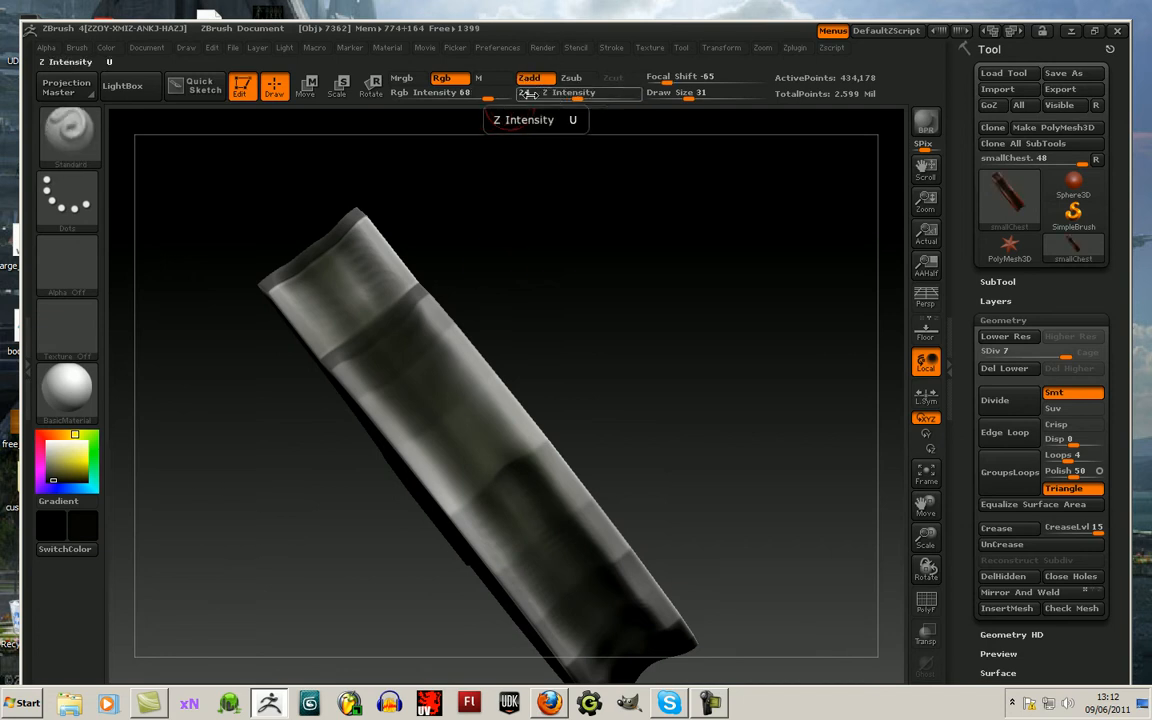
left_click(51, 442)
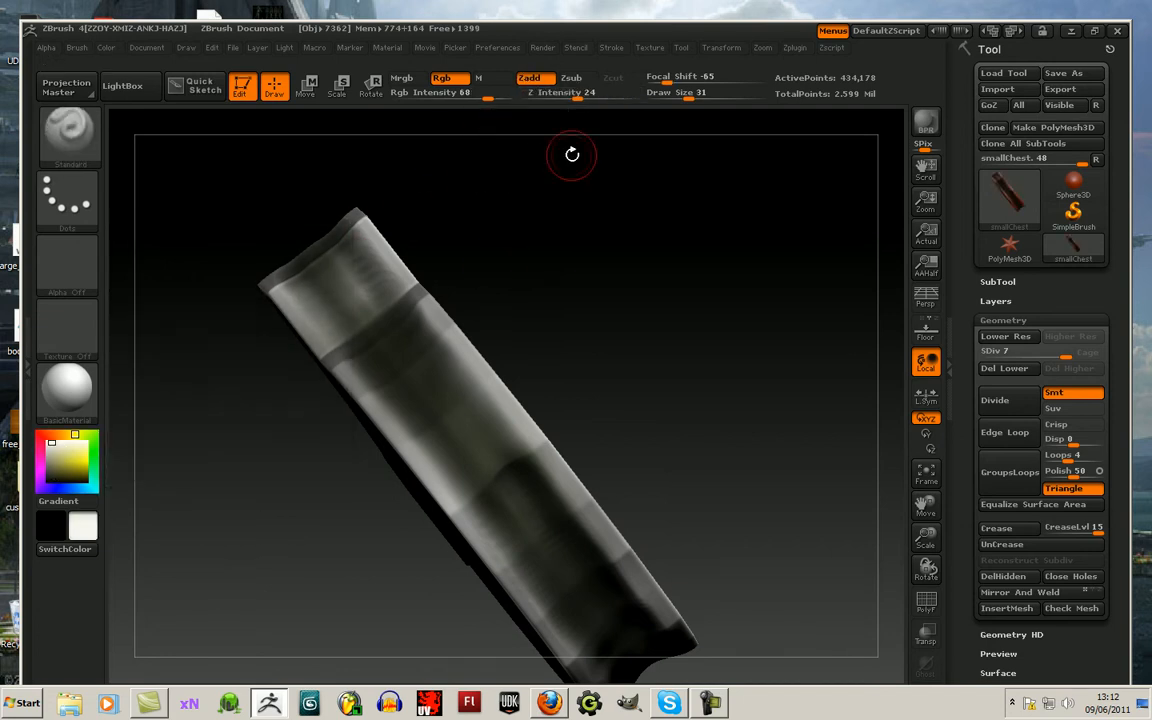
left_click(613, 48)
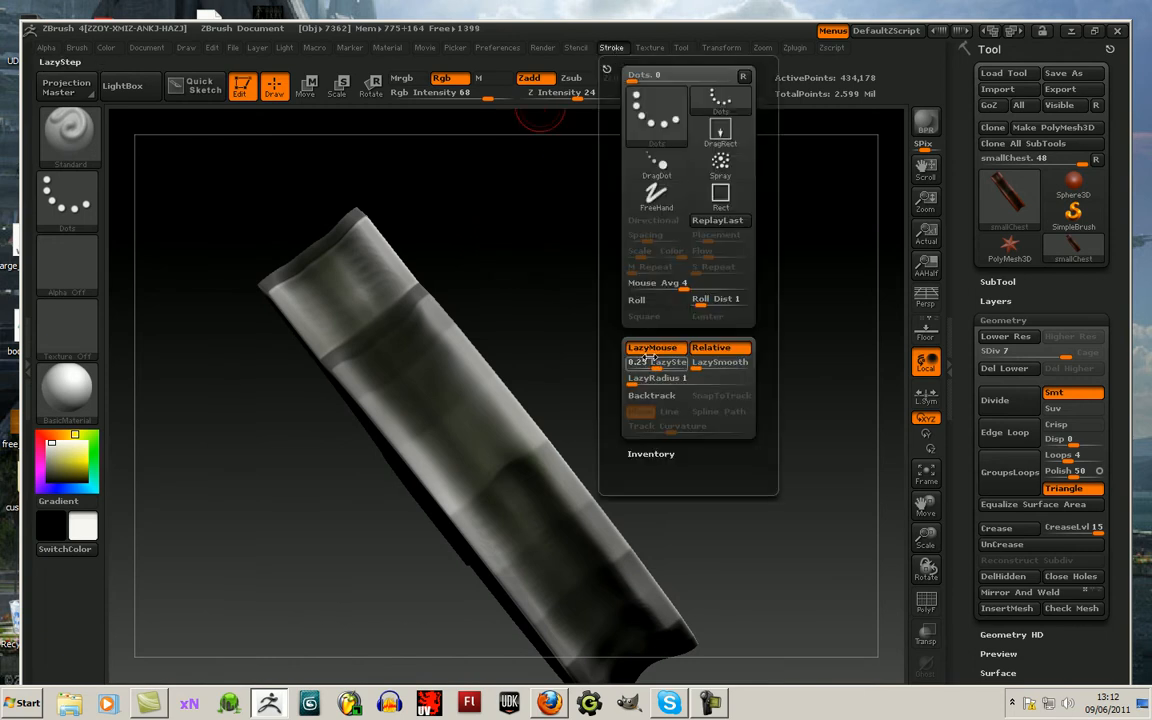
left_click_drag(636, 380, 648, 381)
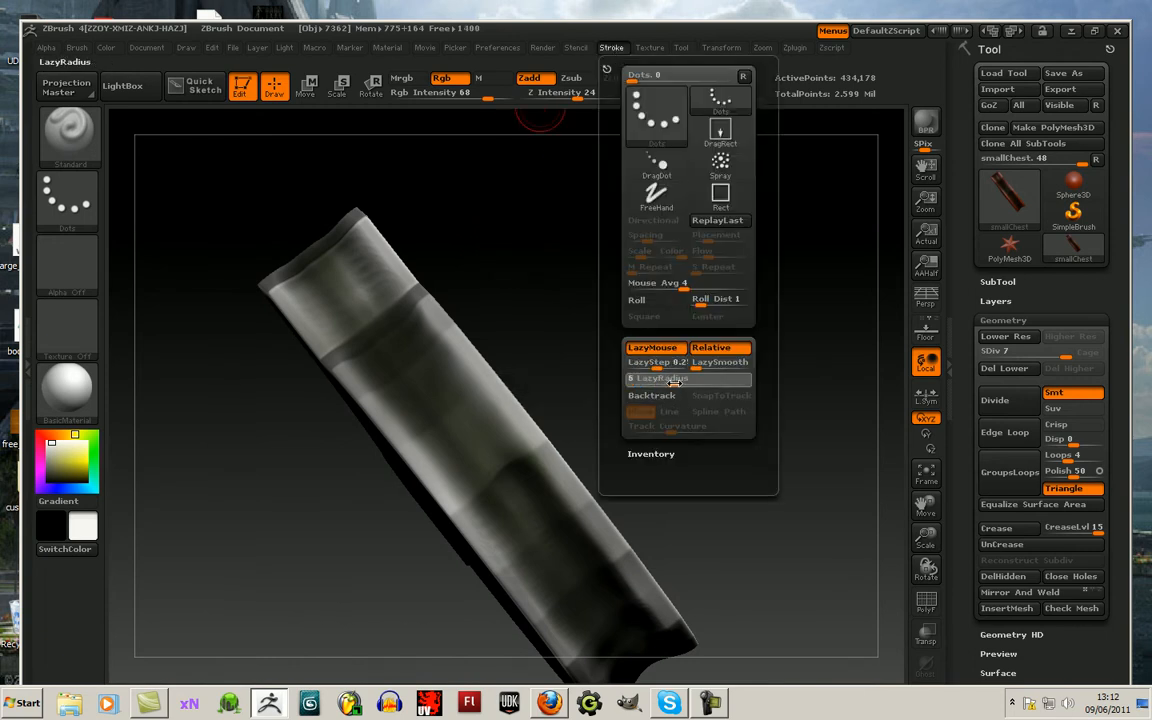
left_click_drag(676, 95, 671, 95)
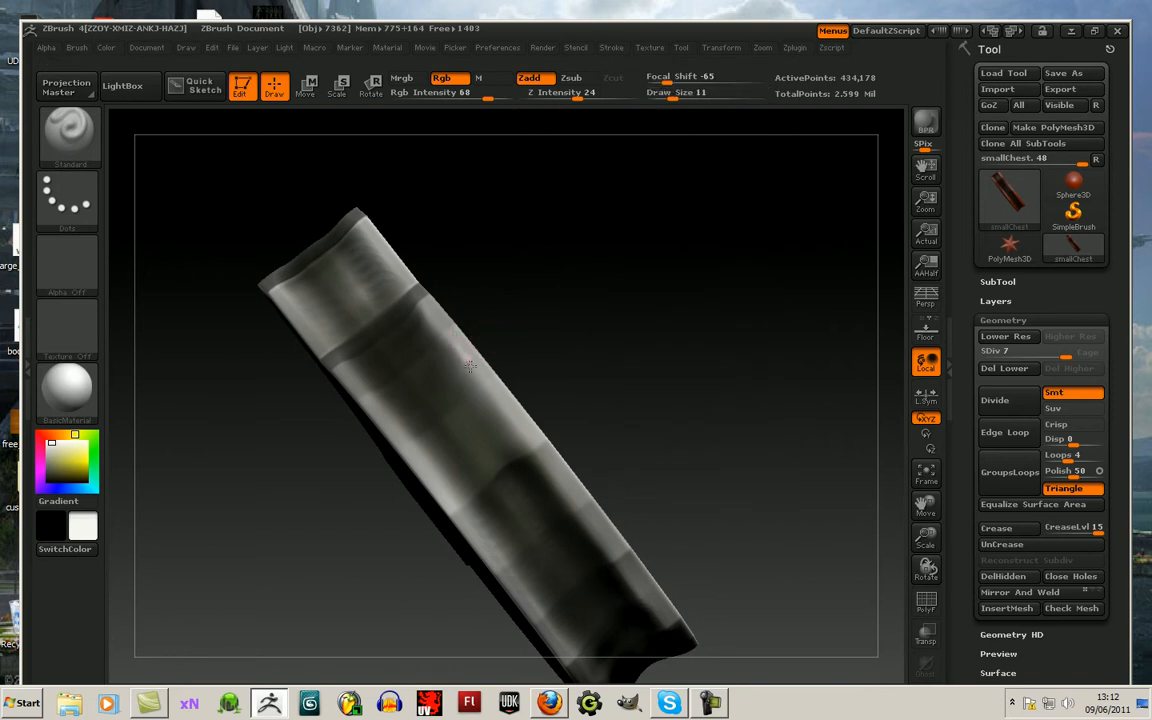
left_click_drag(492, 393, 505, 408)
key("ctrl+z")
Step: Revisit the stroke settings and paint raised off-white highlights along both rims of the lock's curved side
left_click(543, 48)
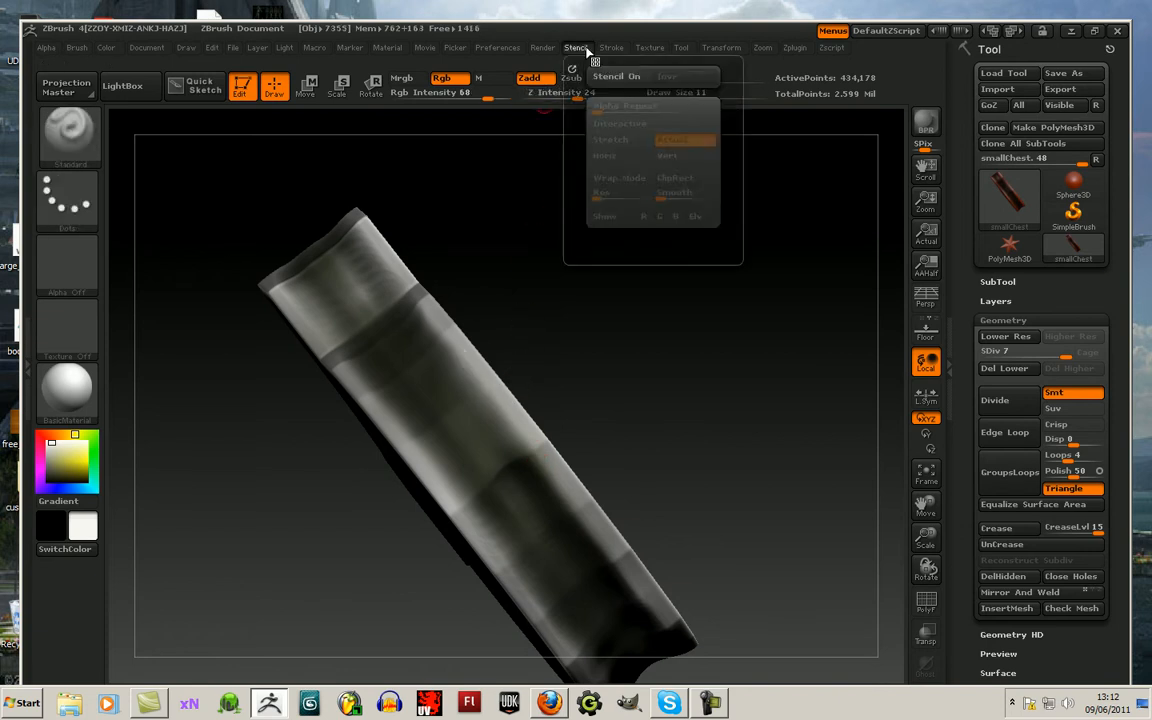
left_click(611, 48)
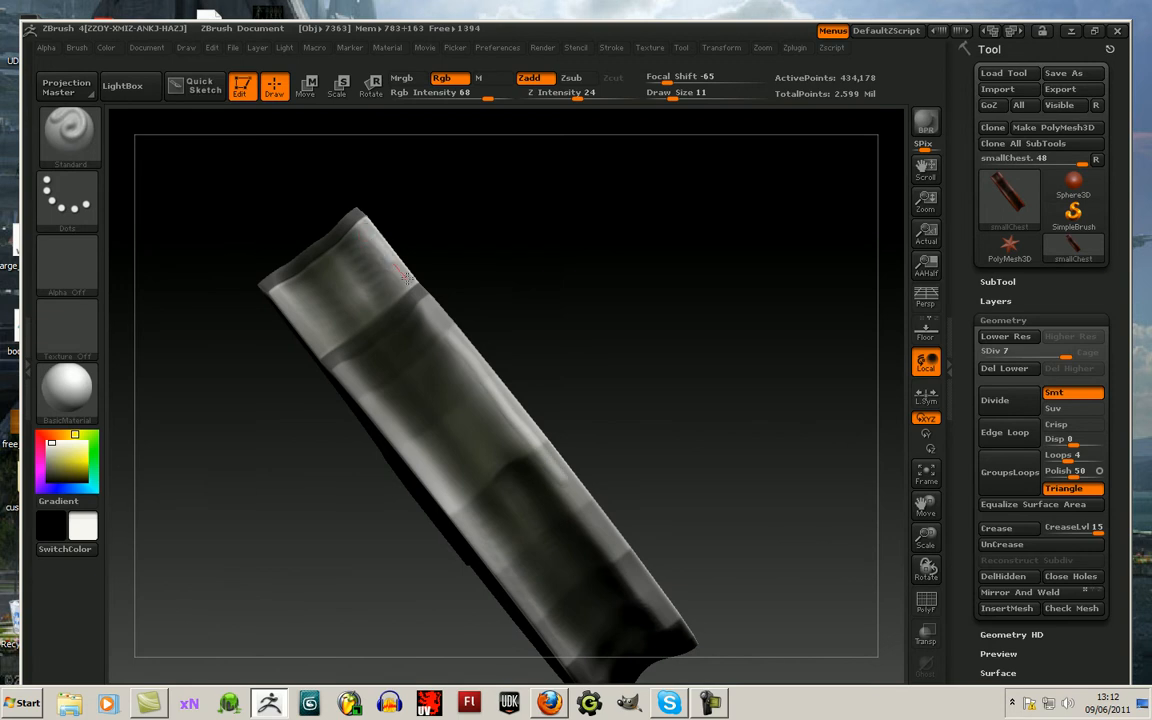
left_click_drag(663, 406, 532, 406)
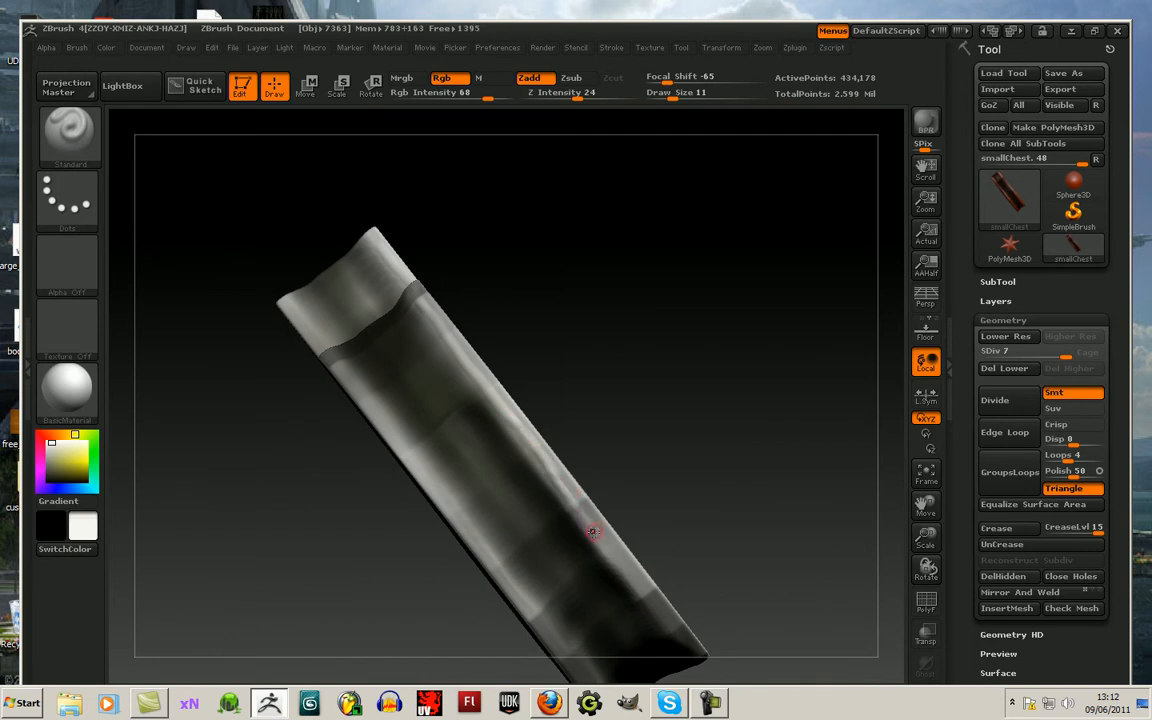
left_click_drag(670, 532, 454, 392)
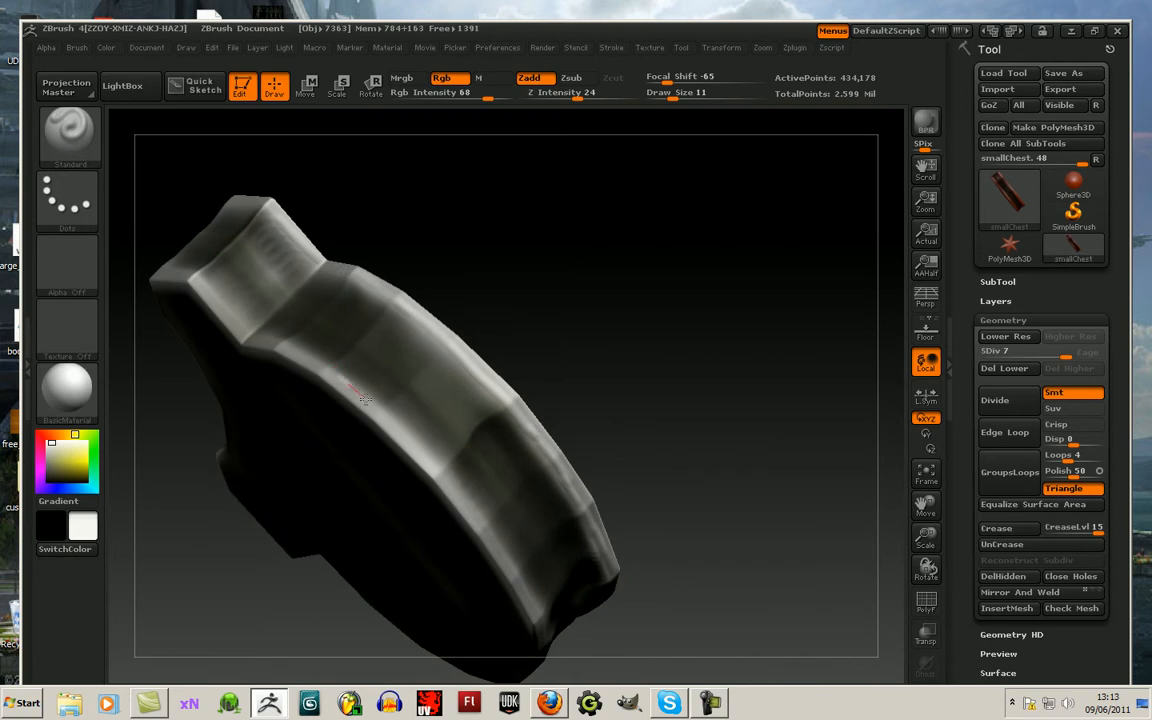
left_click_drag(626, 444, 666, 453)
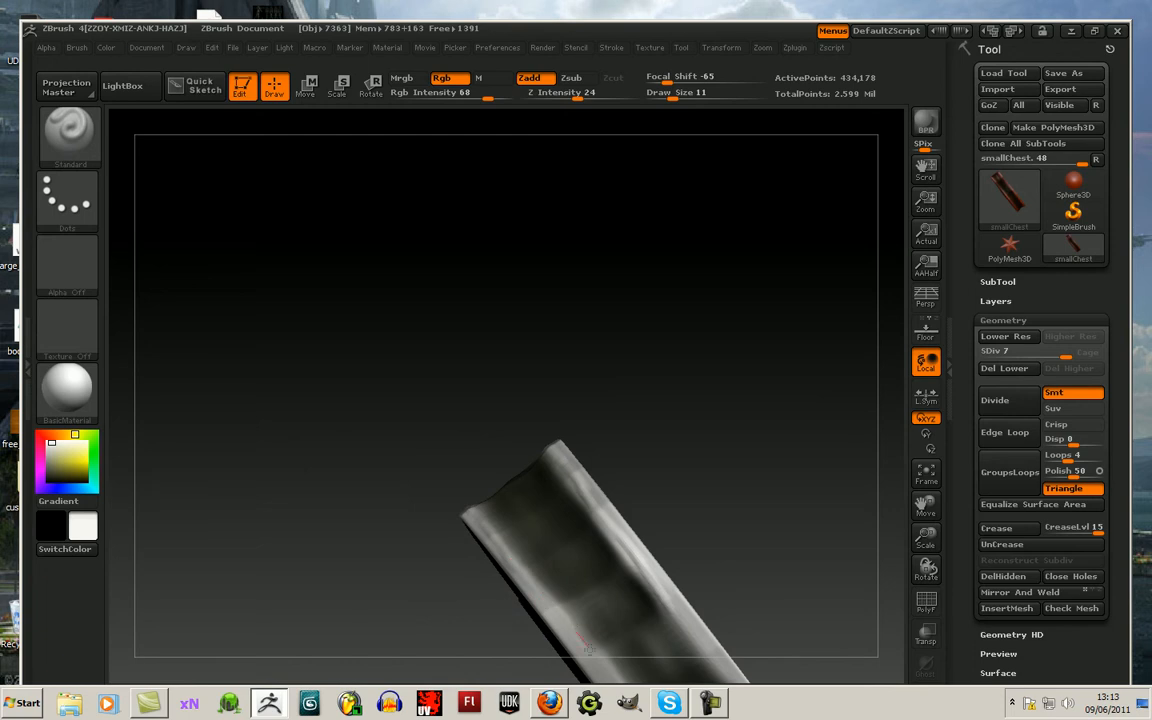
Step: Extend the raised off-white highlights along both rims of the lock's curved side toward its lower facets
mouse_move(920, 507)
left_mouse_down()
mouse_move(874, 419)
mouse_move(607, 404)
mouse_move(600, 449)
left_mouse_up()
left_click_drag(554, 383, 638, 488)
left_click_drag(464, 425, 570, 582)
left_click_drag(715, 469, 708, 418)
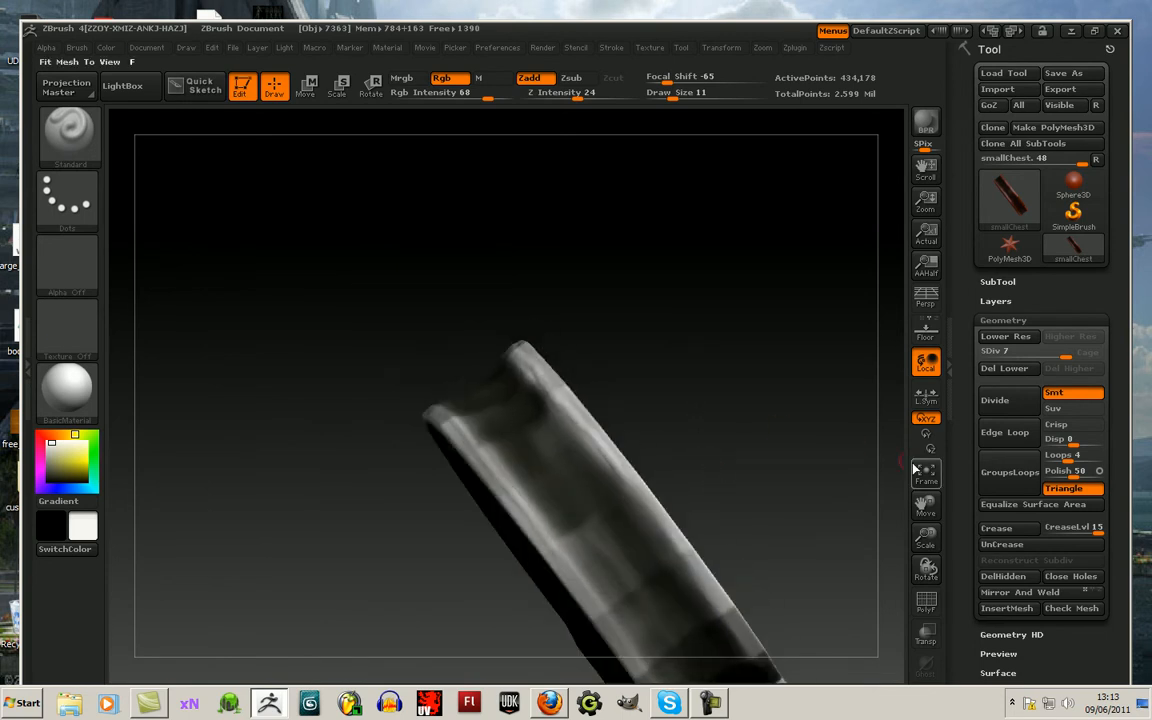
left_click_drag(924, 506, 868, 429)
left_click_drag(436, 384, 508, 458)
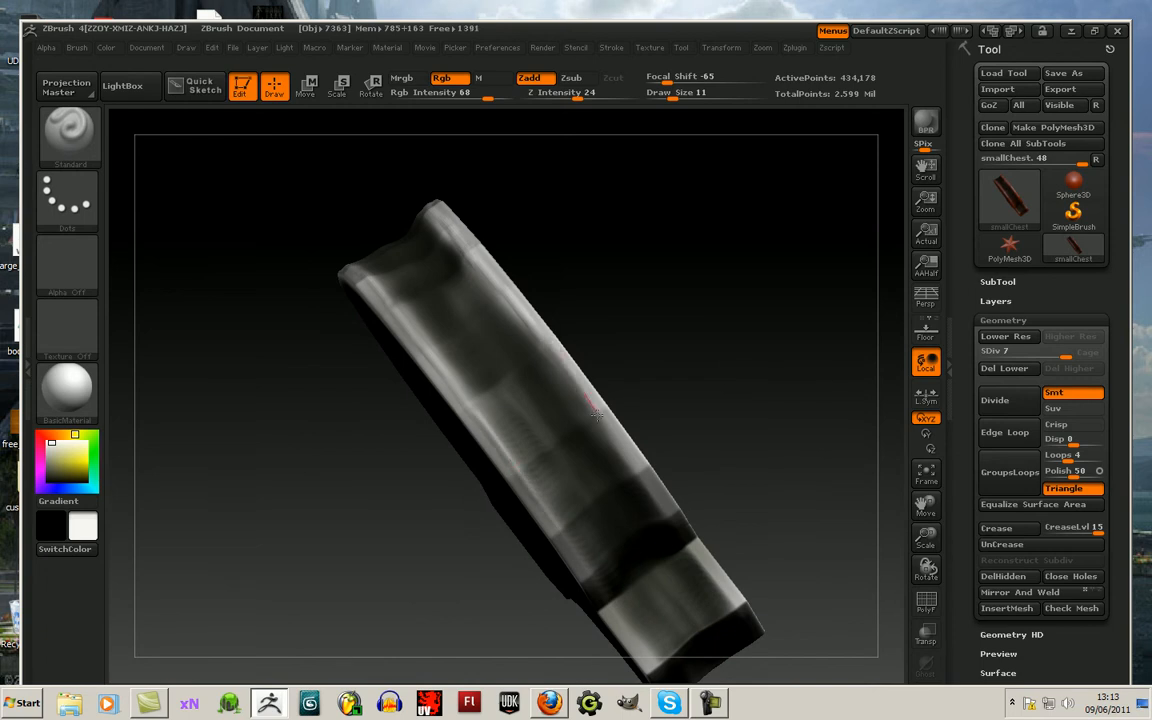
left_click_drag(690, 463, 694, 527)
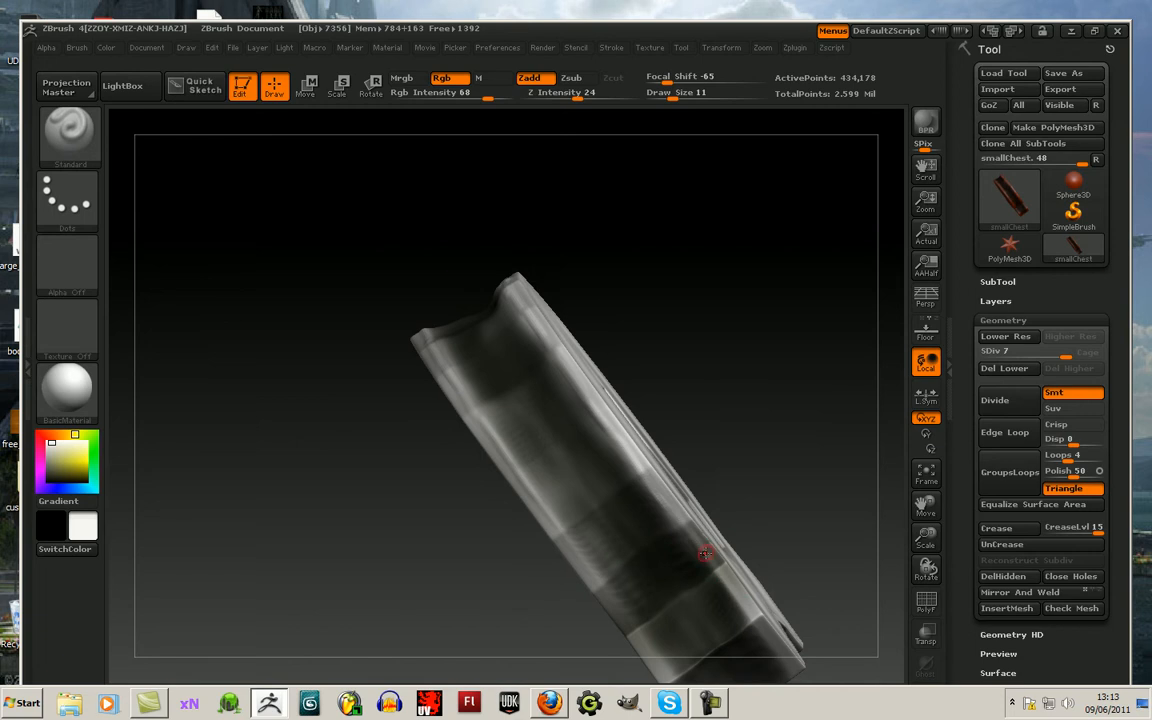
left_click_drag(926, 505, 892, 417)
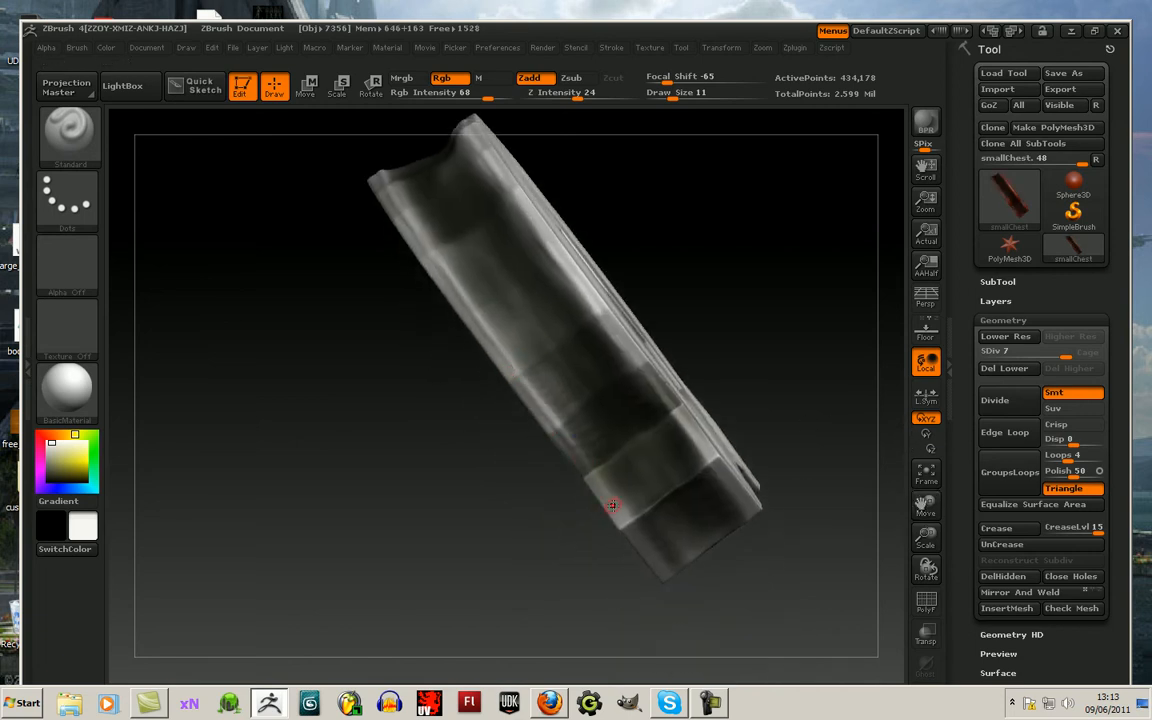
key("shift")
Step: Paint raised off-white highlights along the rims of the side with the shackle holes and the adjoining side facets
left_click_drag(570, 500, 430, 400)
left_click_drag(430, 240, 605, 412, "alt")
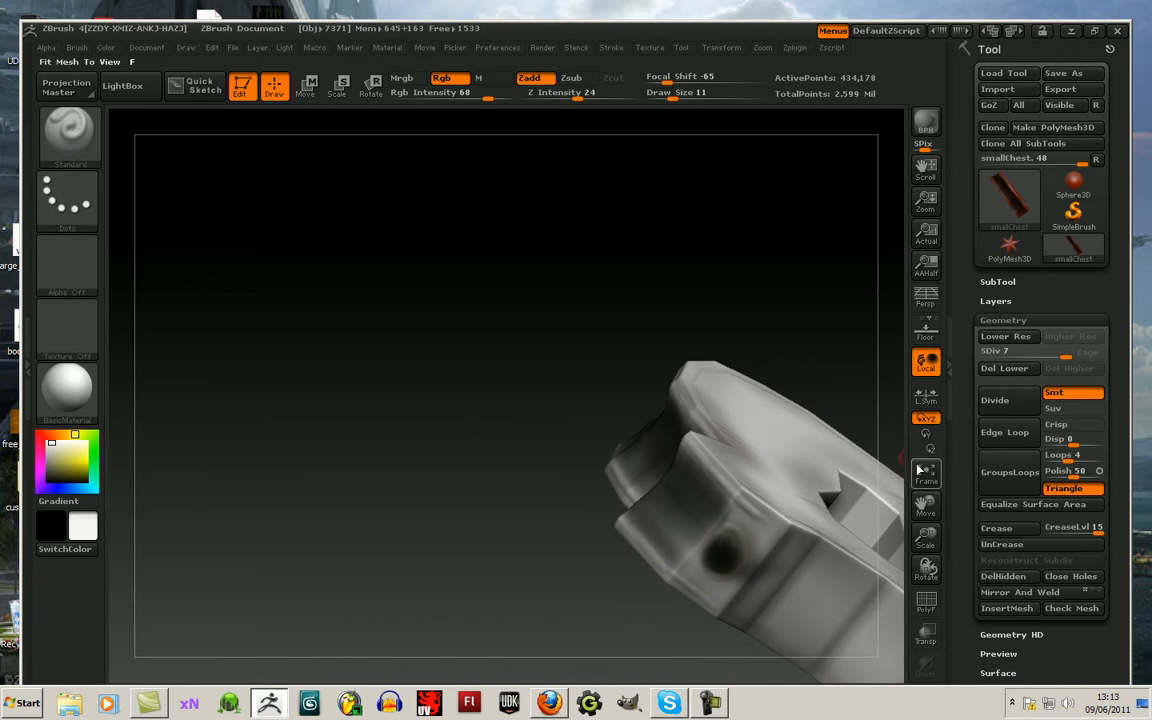
left_click_drag(925, 509, 794, 422)
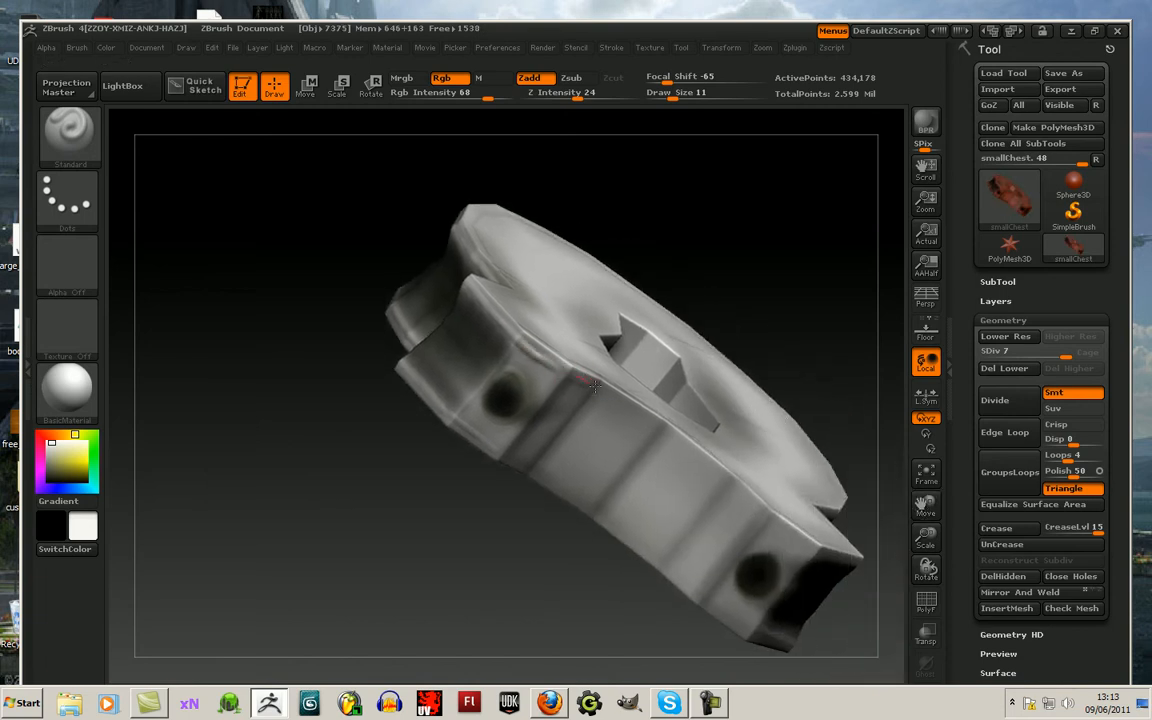
left_click_drag(637, 412, 774, 526)
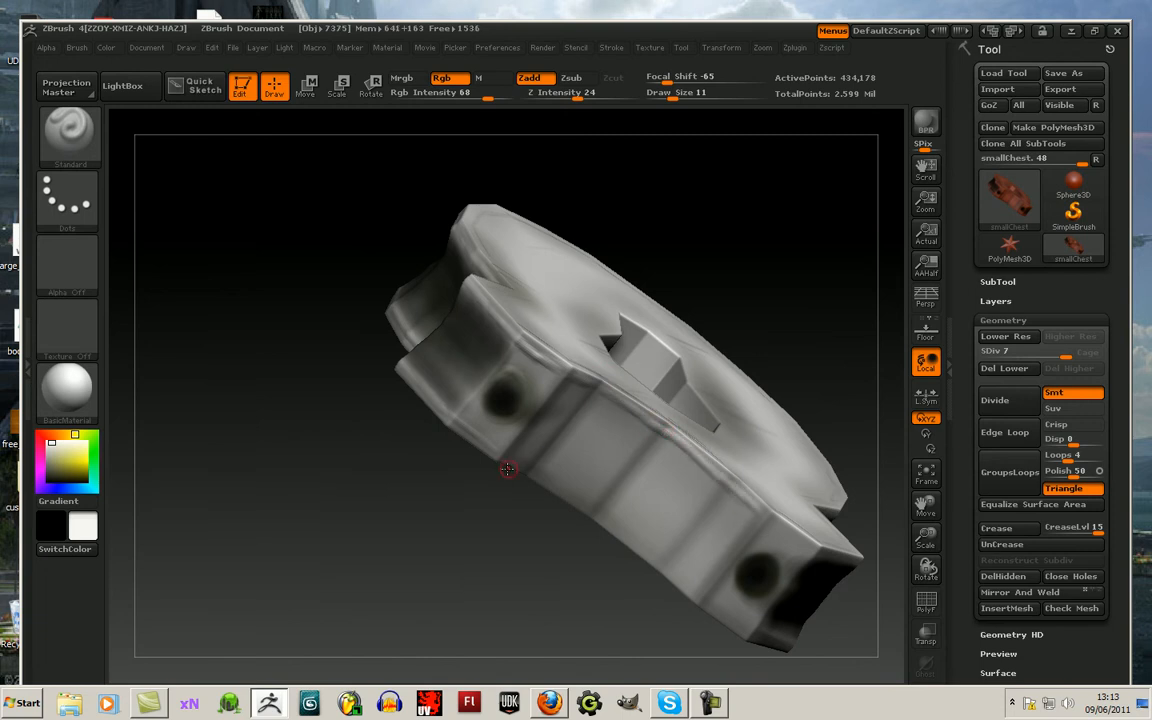
mouse_move(566, 495)
left_mouse_down()
mouse_move(708, 607)
mouse_move(690, 580)
mouse_move(700, 586)
left_mouse_up()
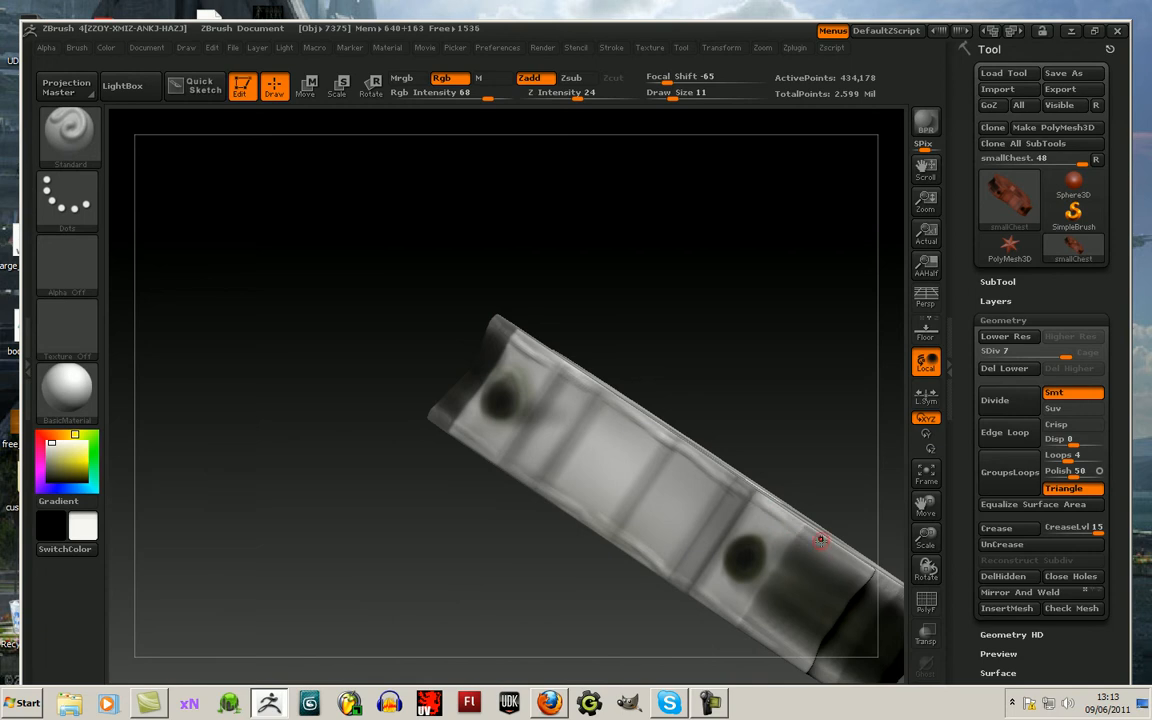
mouse_move(880, 455)
left_mouse_down()
mouse_move(867, 427)
mouse_move(738, 342)
mouse_move(712, 298)
mouse_move(813, 336)
mouse_move(834, 454)
mouse_move(854, 424)
mouse_move(716, 373)
left_mouse_up()
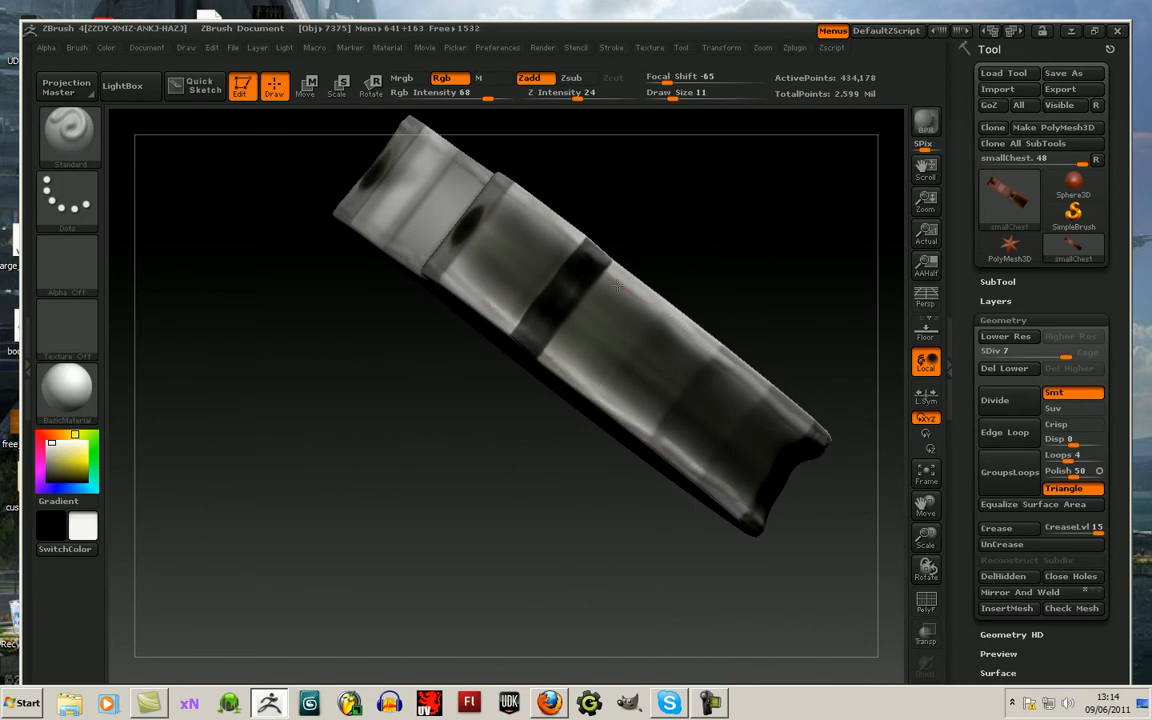
left_click_drag(814, 315, 720, 470)
Step: Paint flat dark grey shading around the border of the lock's front face with Zadd off and Draw Size 28
left_click(926, 472)
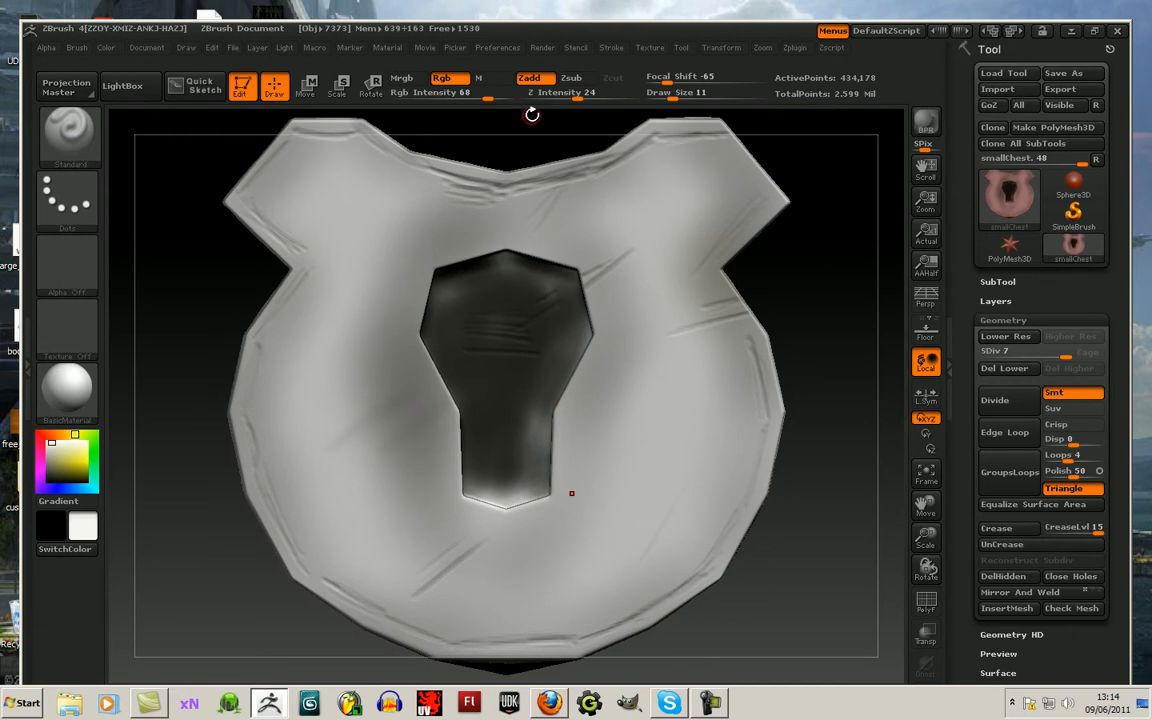
left_click_drag(53, 452, 47, 468)
left_click(686, 95)
left_click(539, 79)
mouse_move(289, 141)
left_mouse_down()
mouse_move(240, 165)
mouse_move(226, 195)
mouse_move(260, 217)
mouse_move(278, 298)
left_mouse_up()
left_click_drag(257, 341, 264, 322)
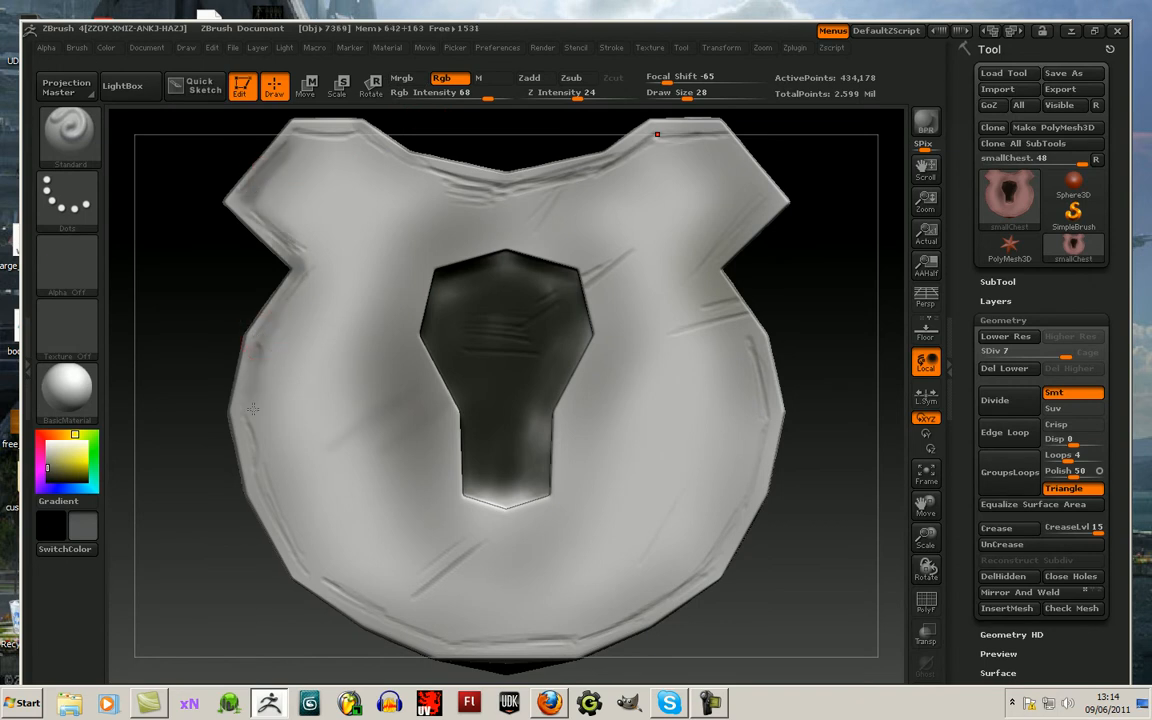
left_click_drag(248, 422, 256, 445)
mouse_move(285, 521)
left_mouse_down()
mouse_move(305, 556)
mouse_move(381, 597)
left_mouse_up()
mouse_move(723, 536)
left_mouse_down()
mouse_move(756, 378)
mouse_move(722, 284)
mouse_move(766, 212)
left_mouse_up()
mouse_move(726, 156)
left_mouse_down()
mouse_move(645, 130)
mouse_move(630, 112)
mouse_move(673, 138)
mouse_move(468, 168)
mouse_move(395, 157)
left_mouse_up()
Step: Load Alpha 22, set Draw Size to 86 and paint streaky dark grey wear around the keyhole on the front face
left_click_drag(694, 91, 684, 92)
left_click(68, 268)
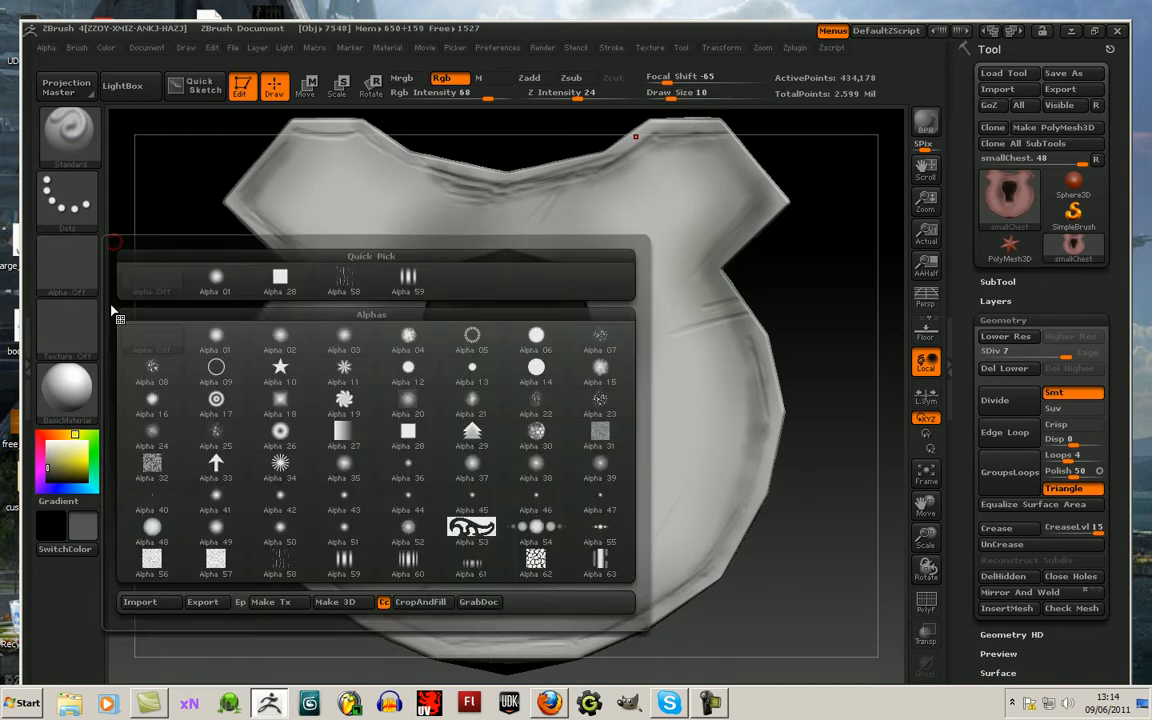
left_click(536, 399)
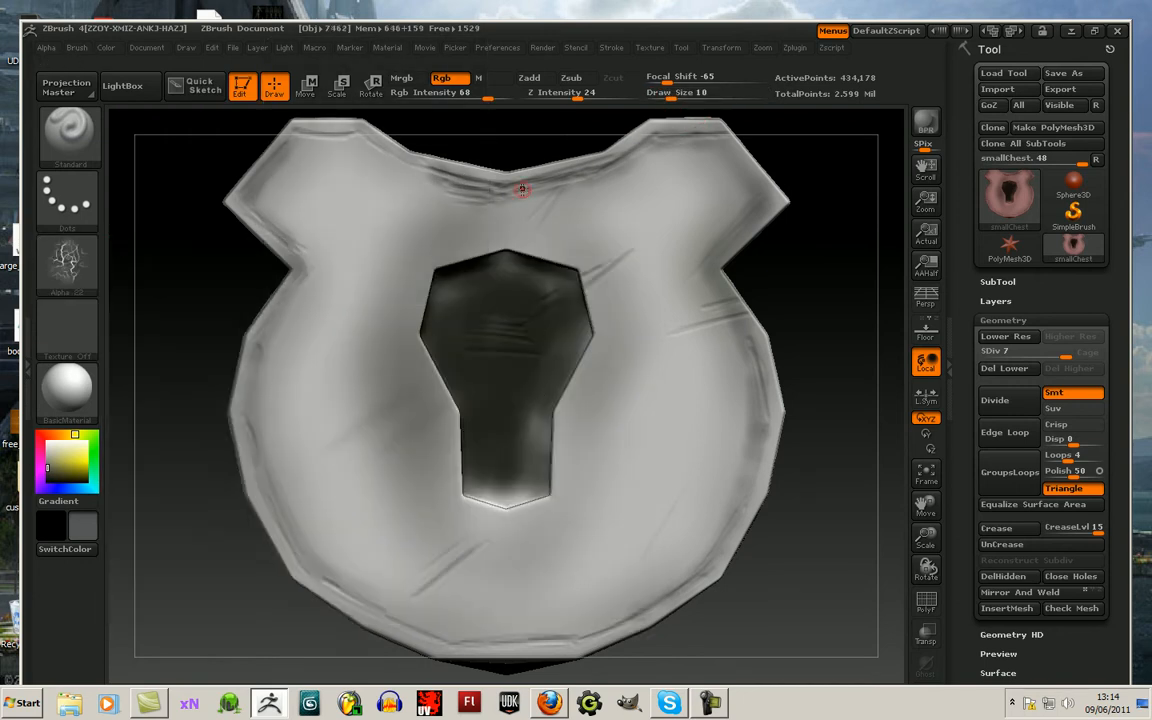
left_click(691, 96)
left_click(714, 96)
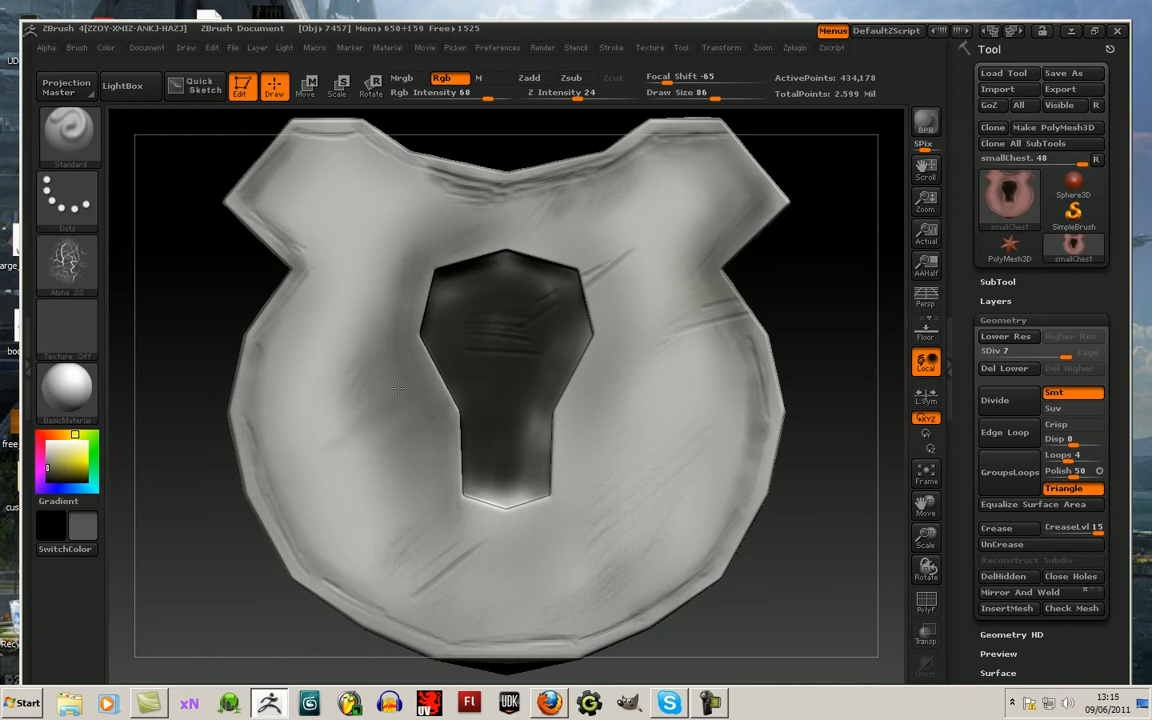
mouse_move(580, 438)
left_mouse_down()
mouse_move(576, 455)
mouse_move(584, 410)
mouse_move(611, 368)
left_mouse_up()
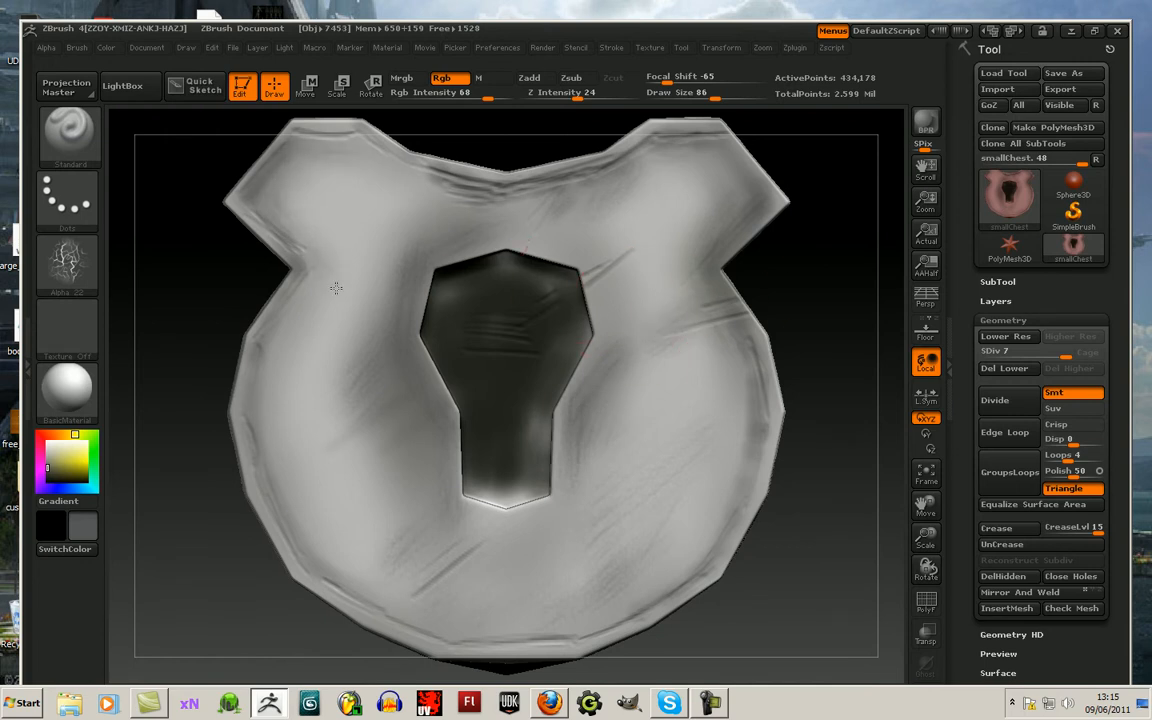
Step: Add diagonal grey streaks across the front face at Draw Size 86, and refine them at Draw Size 27 and 45
left_click_drag(290, 297, 276, 335)
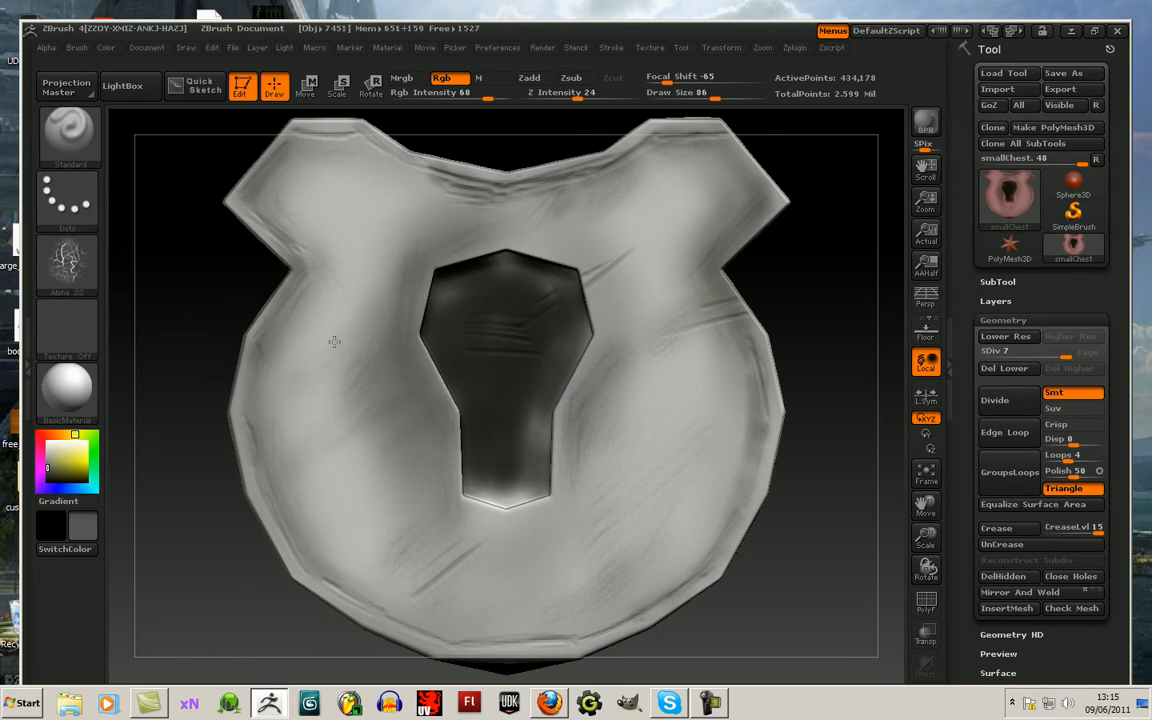
left_click_drag(393, 231, 362, 268)
left_click_drag(706, 366, 622, 492)
left_click_drag(592, 478, 508, 580)
left_click_drag(478, 522, 421, 601)
mouse_move(722, 489)
left_mouse_down()
mouse_move(700, 519)
mouse_move(758, 426)
left_mouse_up()
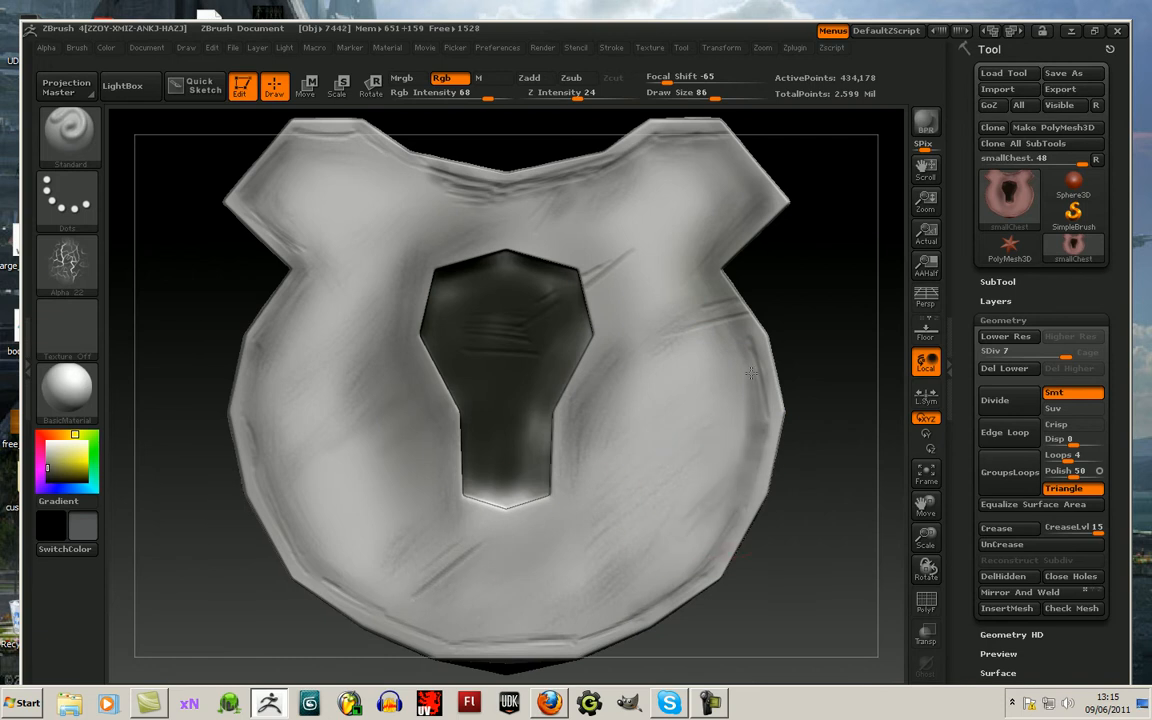
left_click_drag(714, 98, 685, 99)
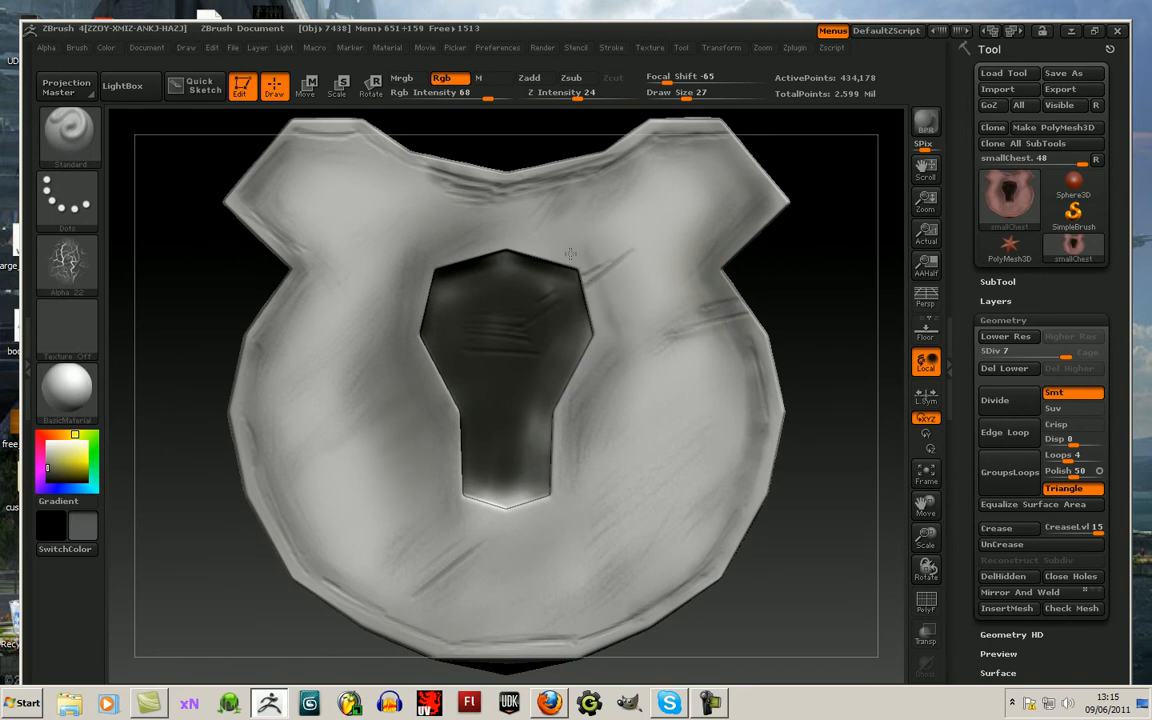
left_click_drag(686, 99, 697, 99)
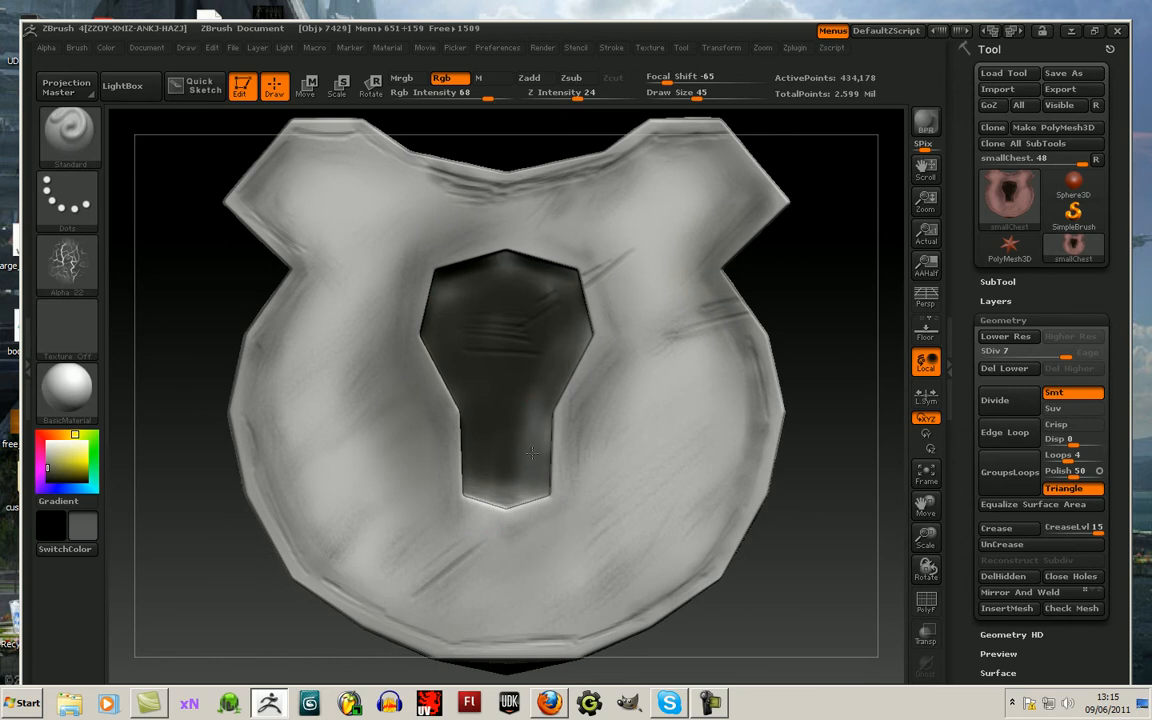
Step: Paint the keyhole recess black and smooth it, and darken the scratch at its upper right and the face's left border
mouse_move(478, 347)
left_mouse_down()
mouse_move(534, 328)
mouse_move(494, 382)
left_mouse_up()
left_click(48, 484)
mouse_move(428, 278)
left_mouse_down()
mouse_move(472, 345)
mouse_move(511, 307)
mouse_move(412, 290)
mouse_move(465, 245)
mouse_move(505, 270)
mouse_move(534, 383)
mouse_move(488, 346)
mouse_move(483, 469)
mouse_move(462, 415)
mouse_move(546, 373)
left_mouse_up()
mouse_move(568, 313)
left_mouse_down()
mouse_move(460, 238)
mouse_move(449, 288)
left_mouse_up()
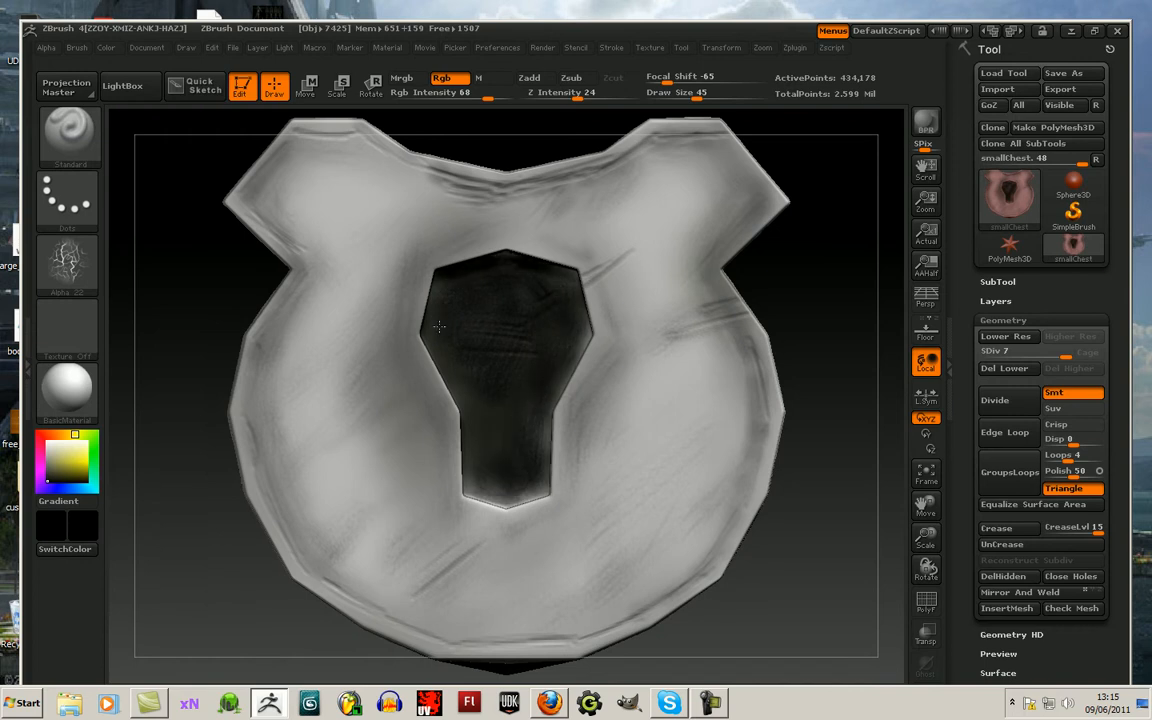
key("shift")
left_click_drag(632, 248, 606, 262)
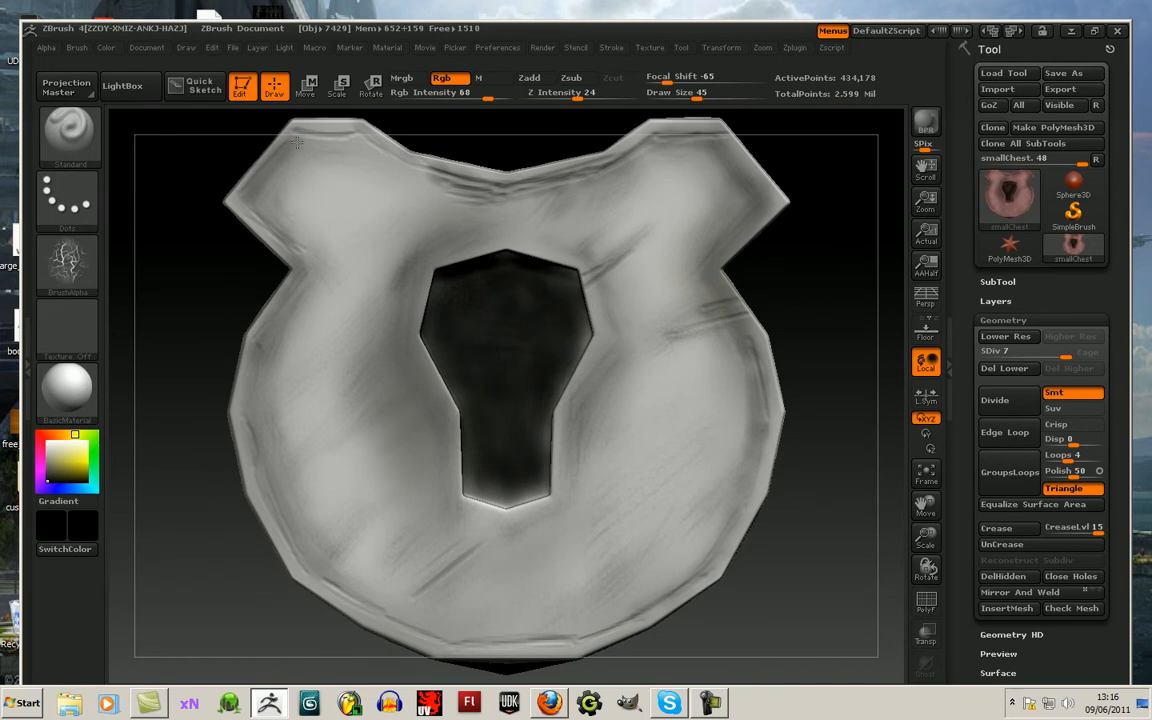
mouse_move(272, 343)
left_mouse_down()
mouse_move(283, 386)
mouse_move(240, 355)
mouse_move(254, 398)
left_mouse_up()
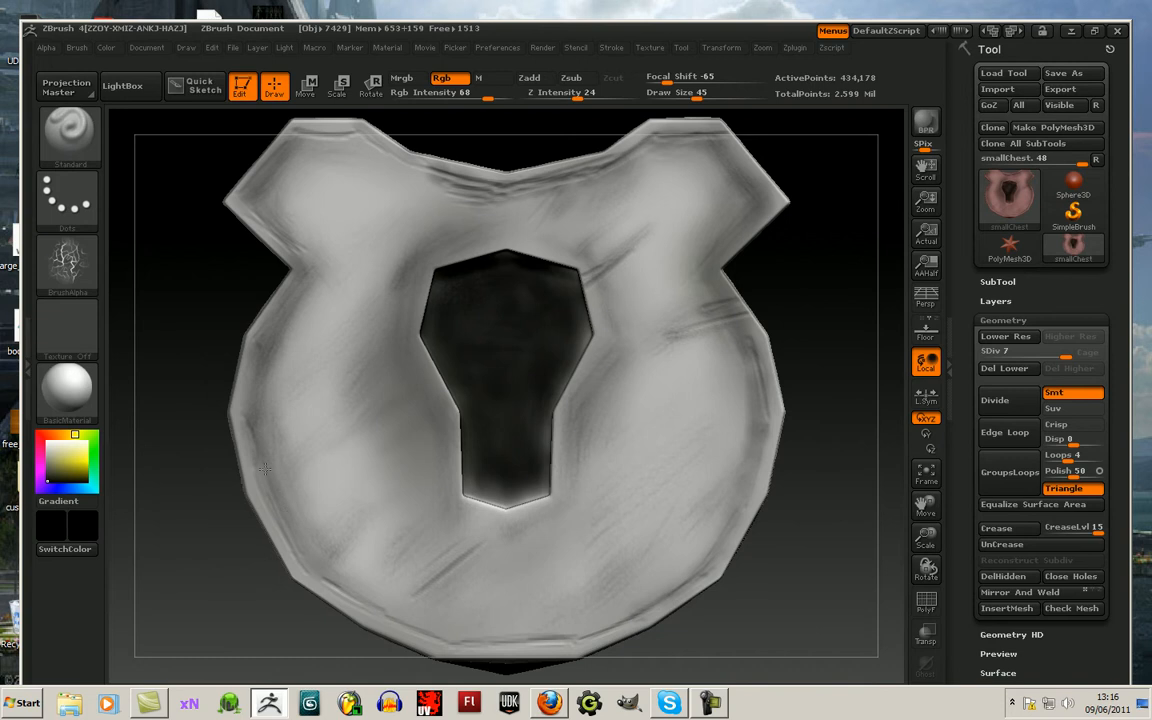
left_click(47, 441)
left_click(529, 77)
left_click(441, 77)
left_click_drag(322, 232, 381, 180)
key("ctrl")
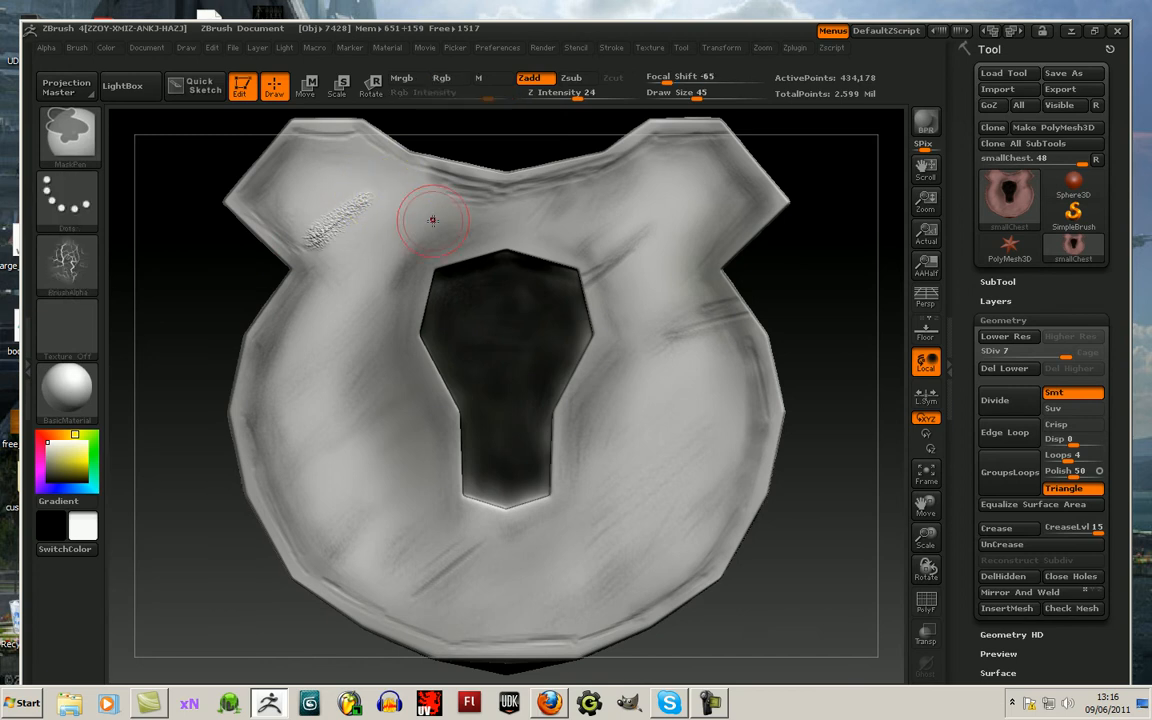
key("ctrl+z")
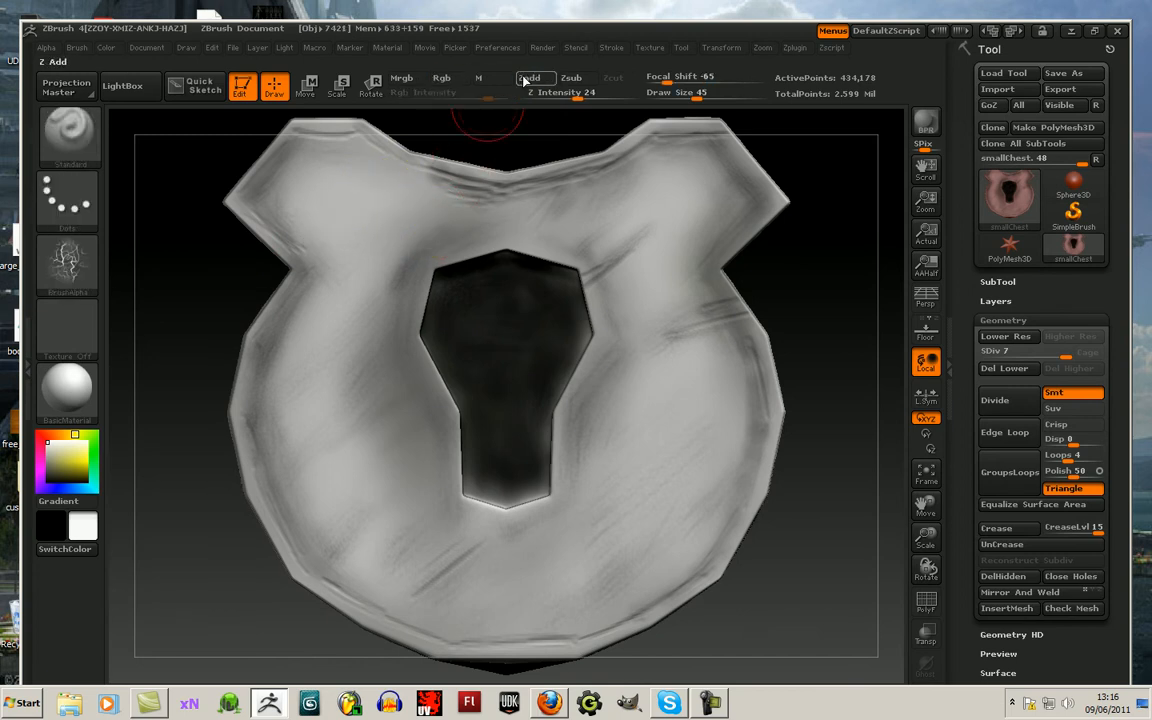
left_click(441, 78)
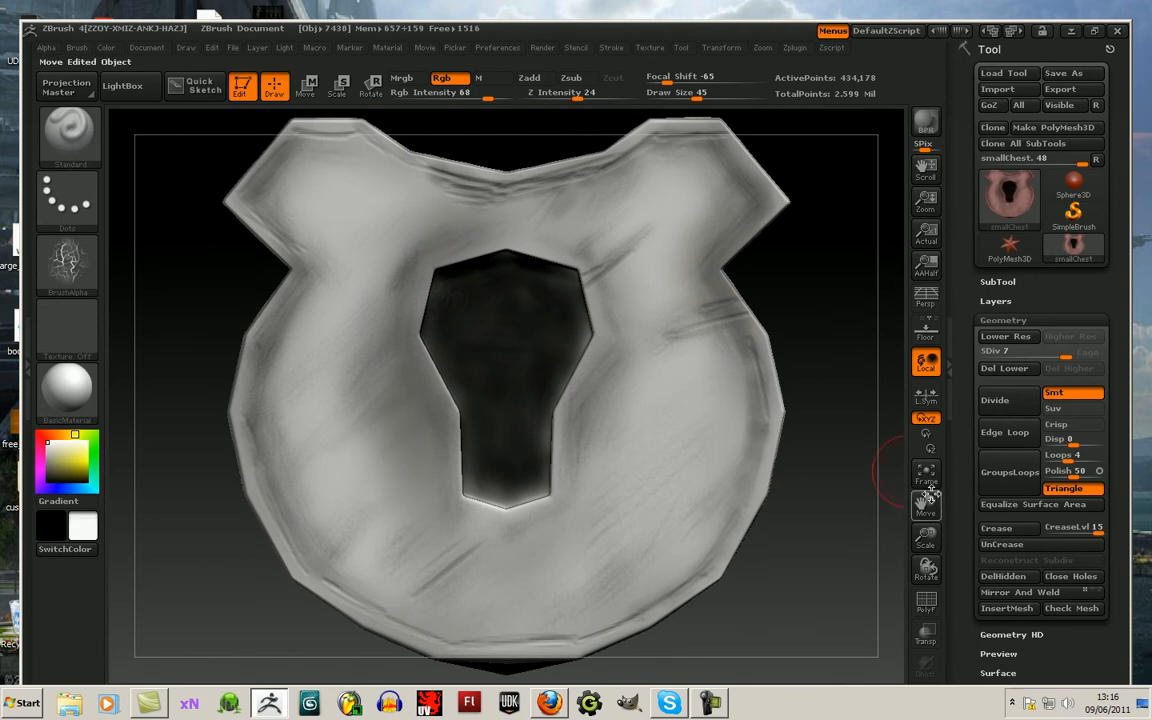
Step: Unhide the whole chest and isolate the padlock's shackle for painting
mouse_move(926, 540)
left_mouse_down()
mouse_move(860, 460)
mouse_move(800, 430)
left_mouse_up()
key("ctrl+shift")
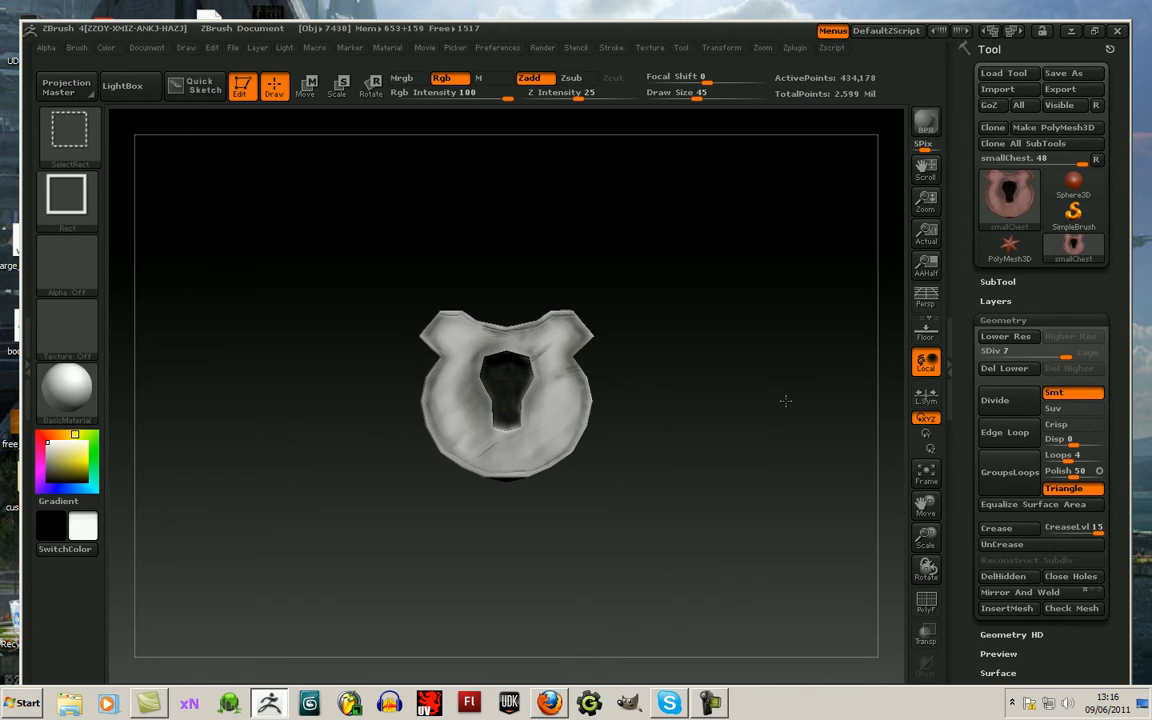
left_click(784, 400, "ctrl+shift")
left_click_drag(926, 540, 931, 452)
mouse_move(832, 486)
left_mouse_down()
mouse_move(807, 471)
mouse_move(836, 483)
mouse_move(802, 491)
mouse_move(856, 461)
mouse_move(864, 489)
mouse_move(734, 497)
mouse_move(769, 478)
mouse_move(893, 533)
mouse_move(900, 505)
mouse_move(597, 363)
mouse_move(585, 378)
left_mouse_up()
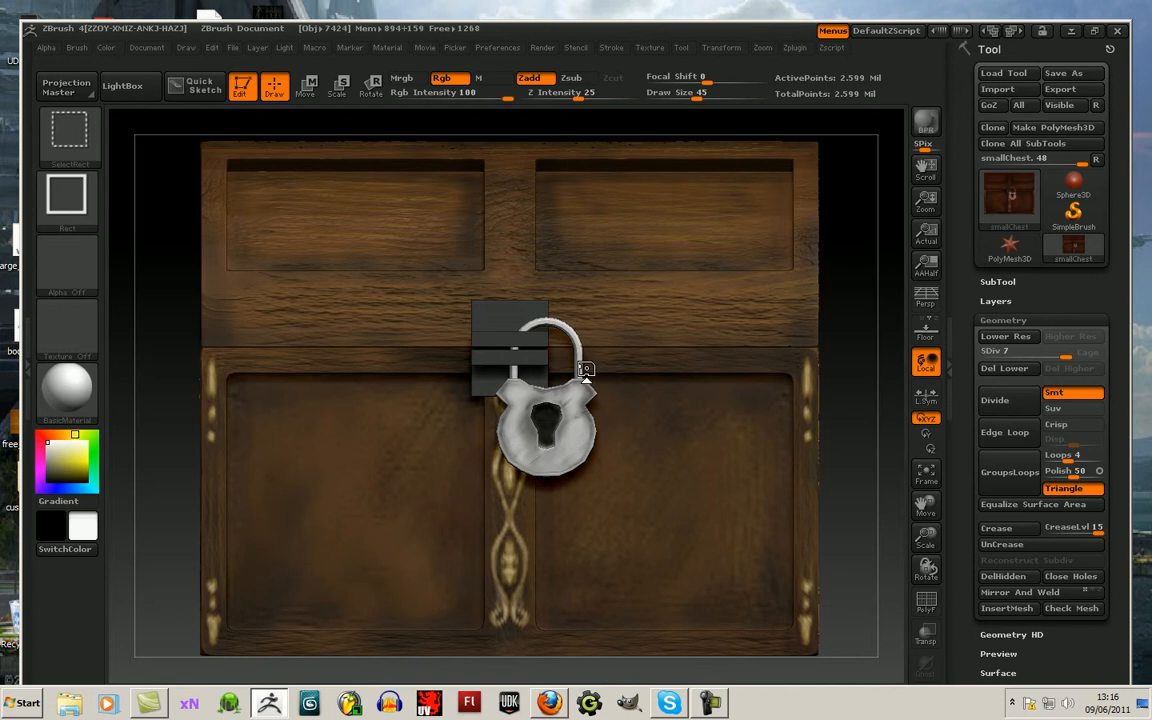
left_click(584, 374, "ctrl+shift")
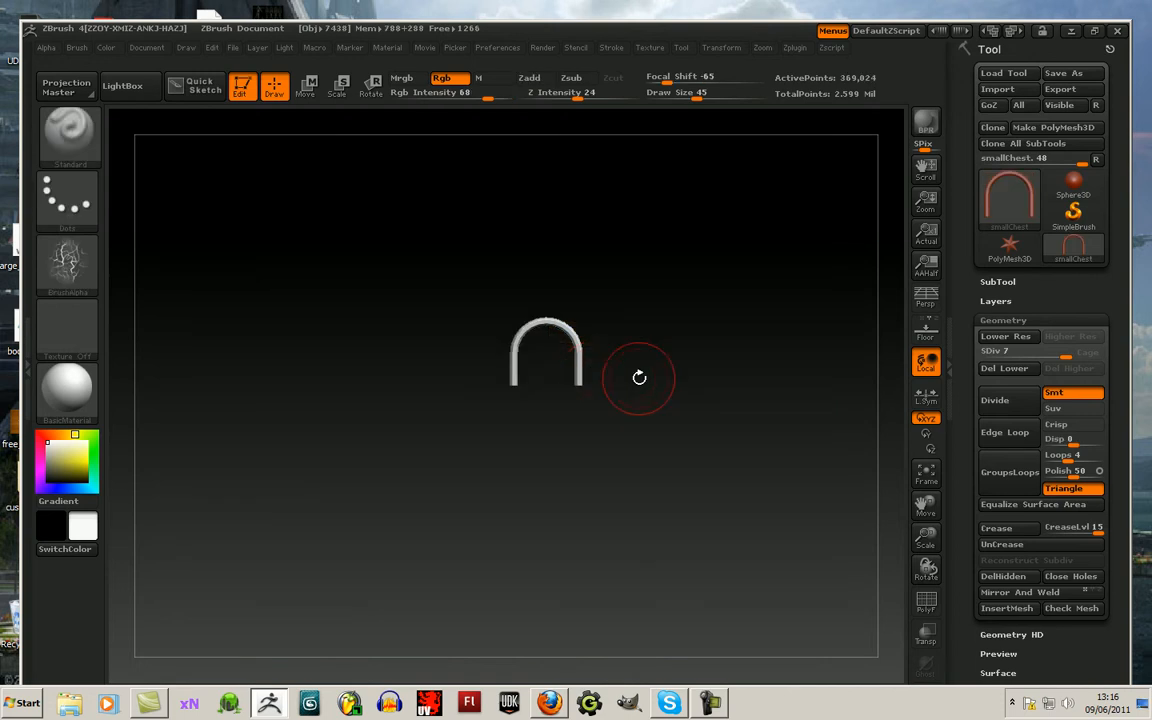
left_click_drag(933, 532, 889, 555)
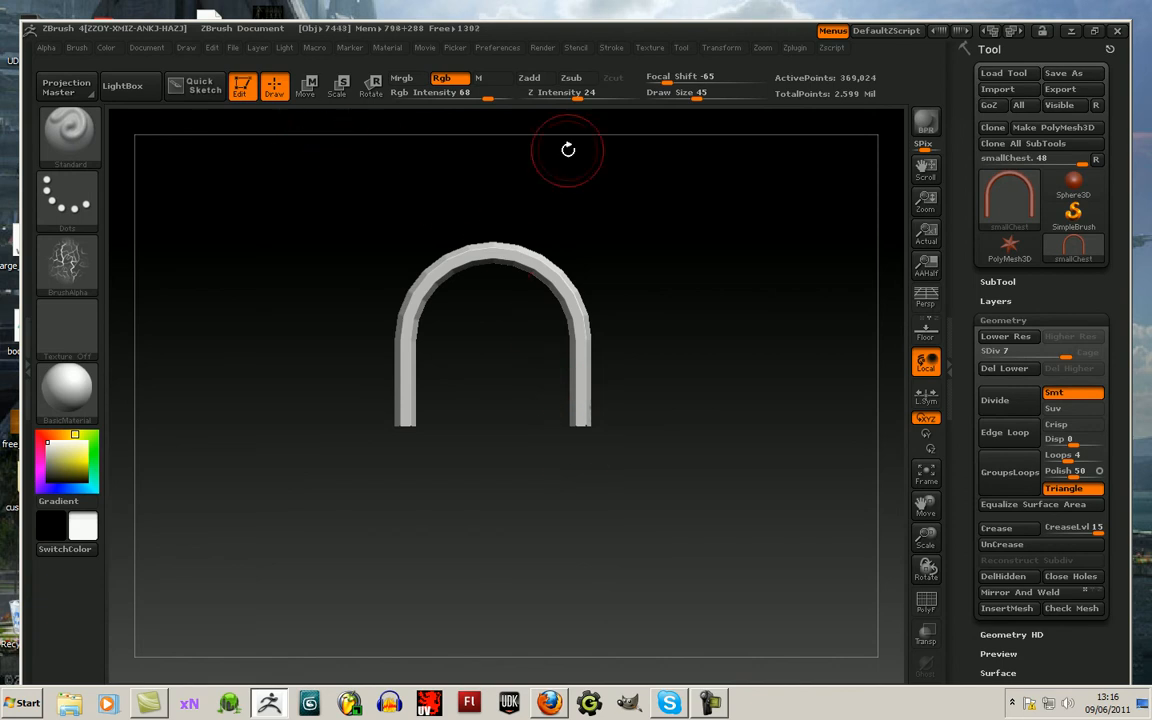
Step: Paint soft dark grey shading on the lower ends of both shackle legs
mouse_move(578, 410)
left_mouse_down()
mouse_move(676, 373)
mouse_move(578, 404)
left_mouse_up()
left_click(50, 470)
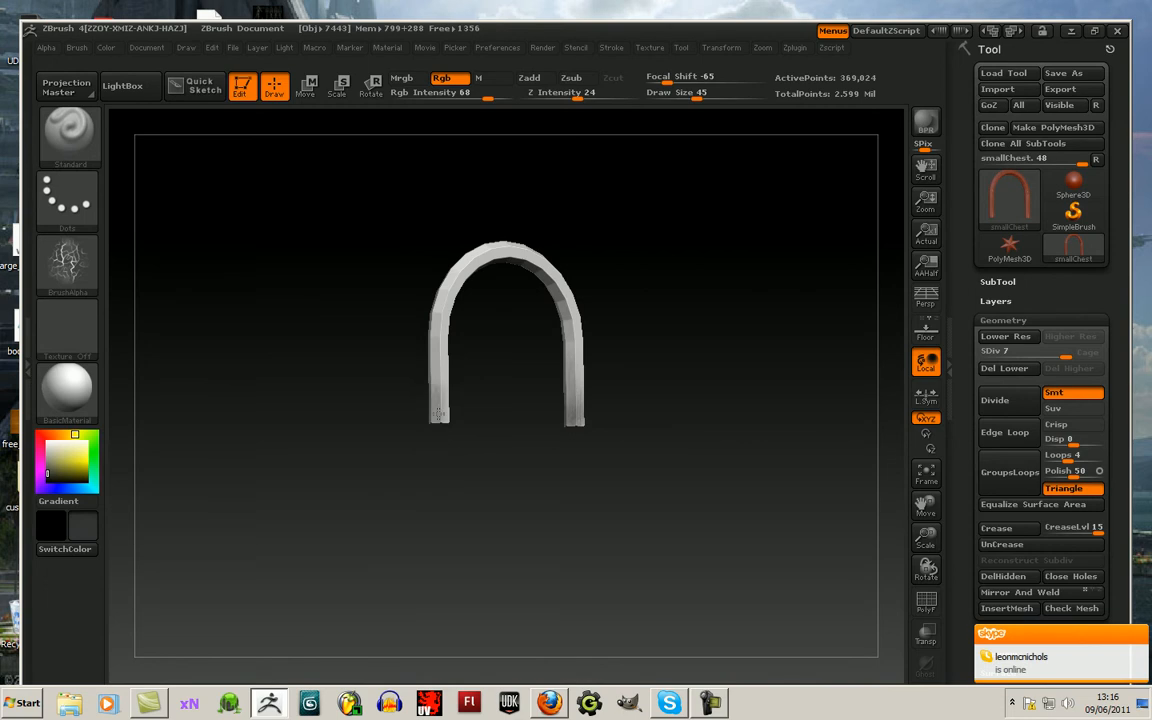
mouse_move(441, 454)
left_mouse_down()
mouse_move(496, 463)
mouse_move(426, 416)
mouse_move(465, 411)
mouse_move(260, 419)
mouse_move(238, 398)
mouse_move(247, 392)
mouse_move(300, 390)
mouse_move(244, 411)
mouse_move(253, 436)
mouse_move(189, 398)
mouse_move(386, 365)
mouse_move(334, 365)
left_mouse_up()
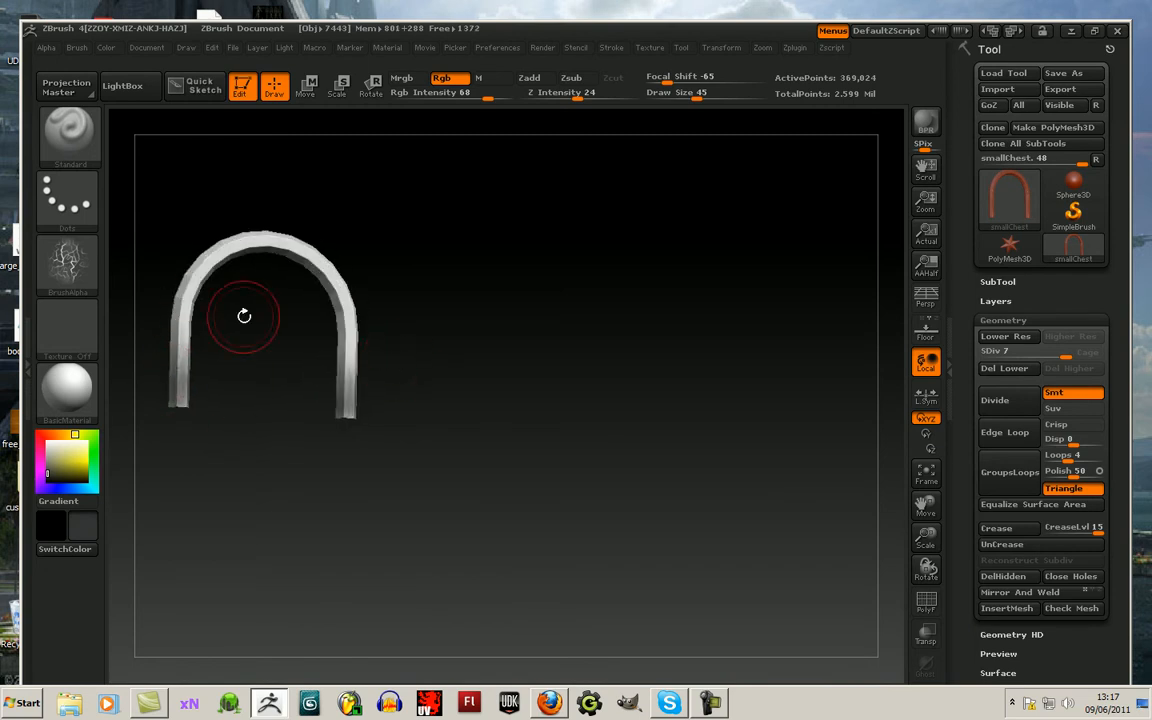
mouse_move(556, 406)
left_mouse_down()
mouse_move(527, 414)
mouse_move(563, 401)
left_mouse_up()
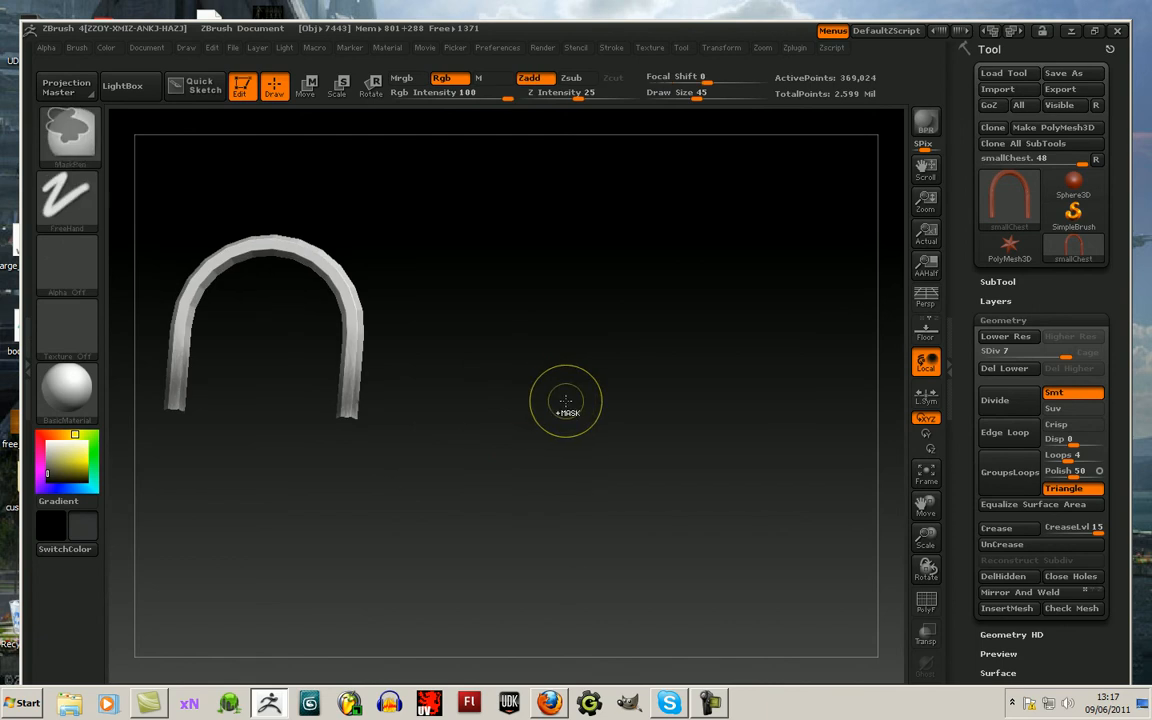
Step: Unhide all parts of the model and frame the complete chest at a slight angle
key("ctrl+shift")
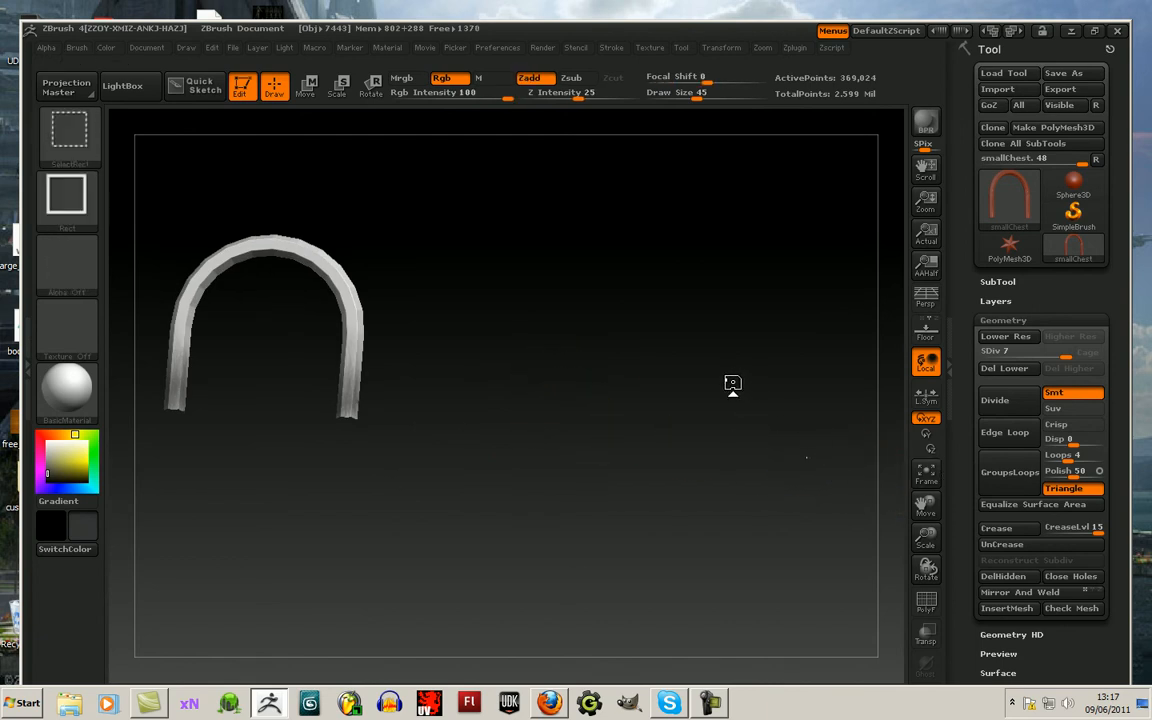
left_click(724, 398, "ctrl+shift")
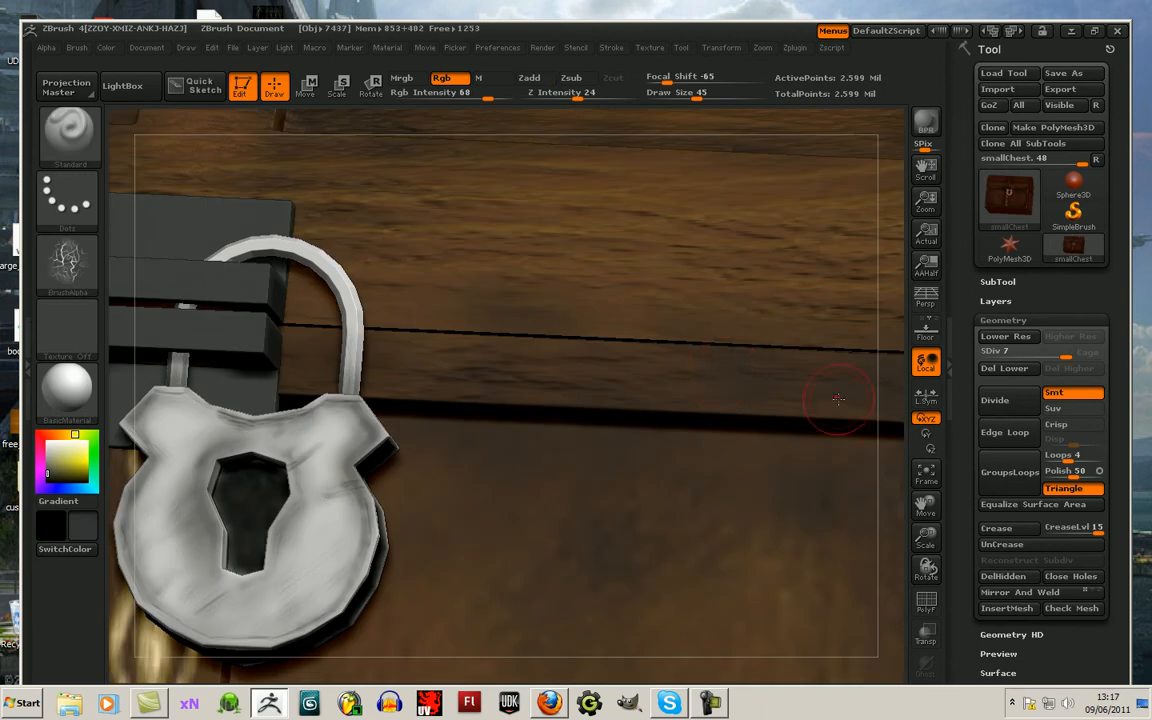
left_click(926, 472)
left_click_drag(868, 524, 873, 533)
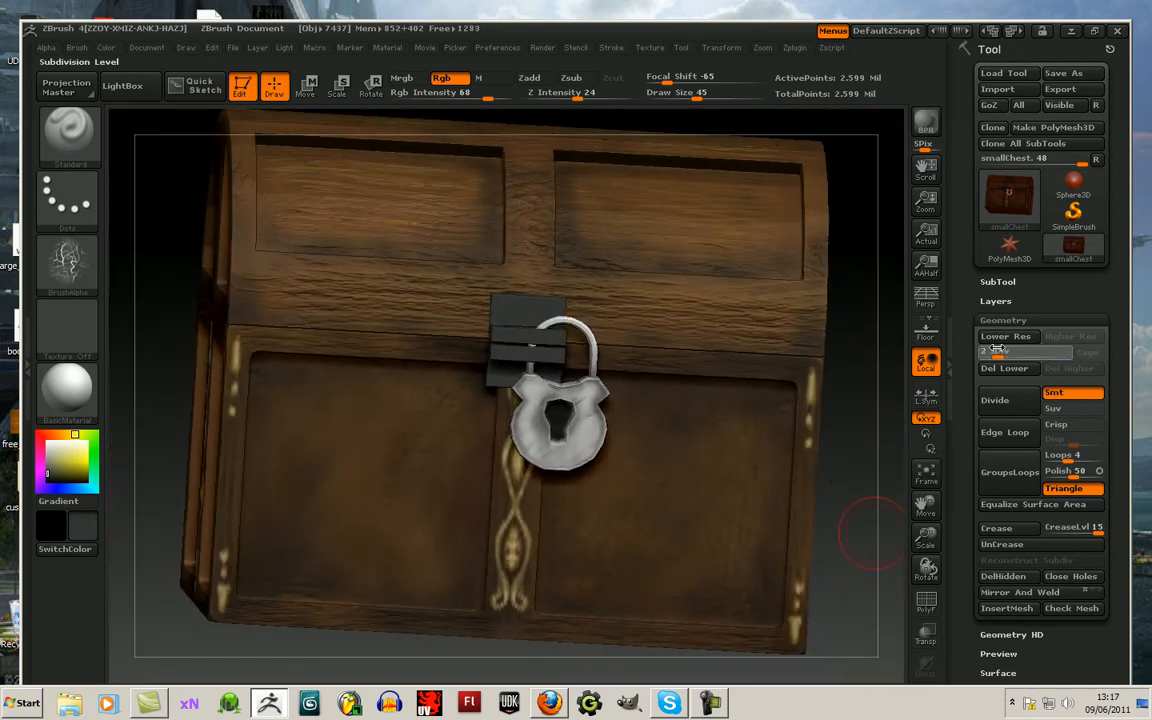
Step: Lower the chest to subdivision level 1 and save the project as SmallChest_03.ZPR
left_click_drag(1000, 354, 984, 353)
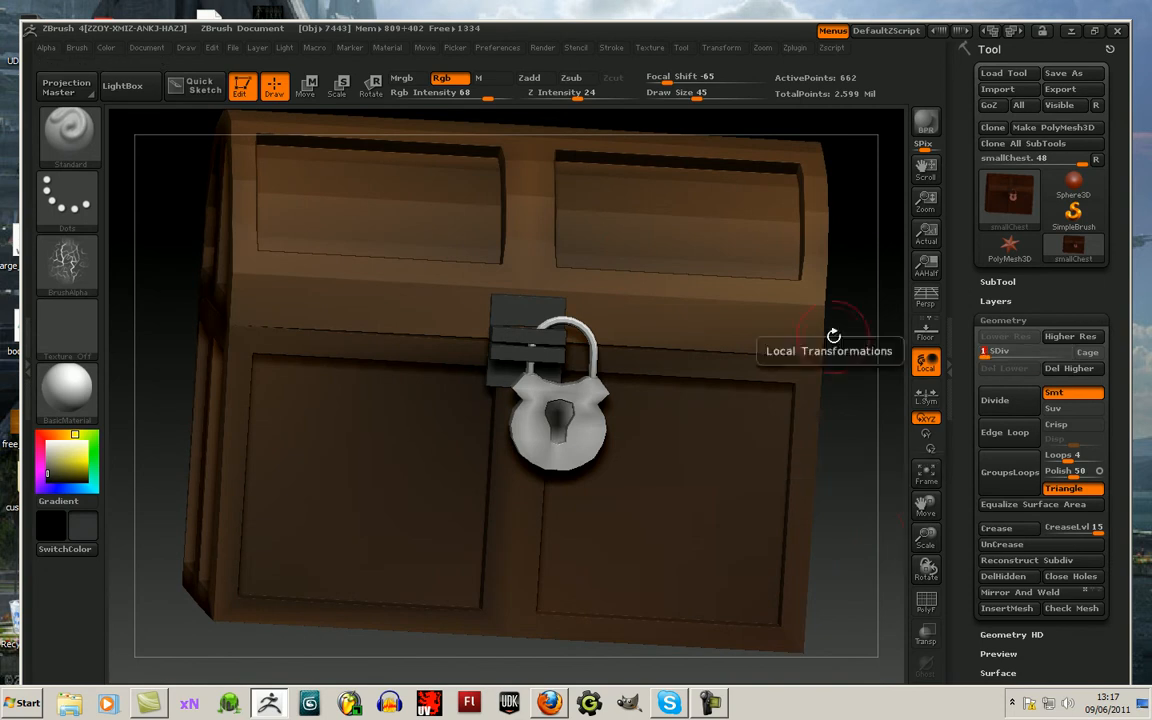
left_click(232, 48)
left_click(336, 78)
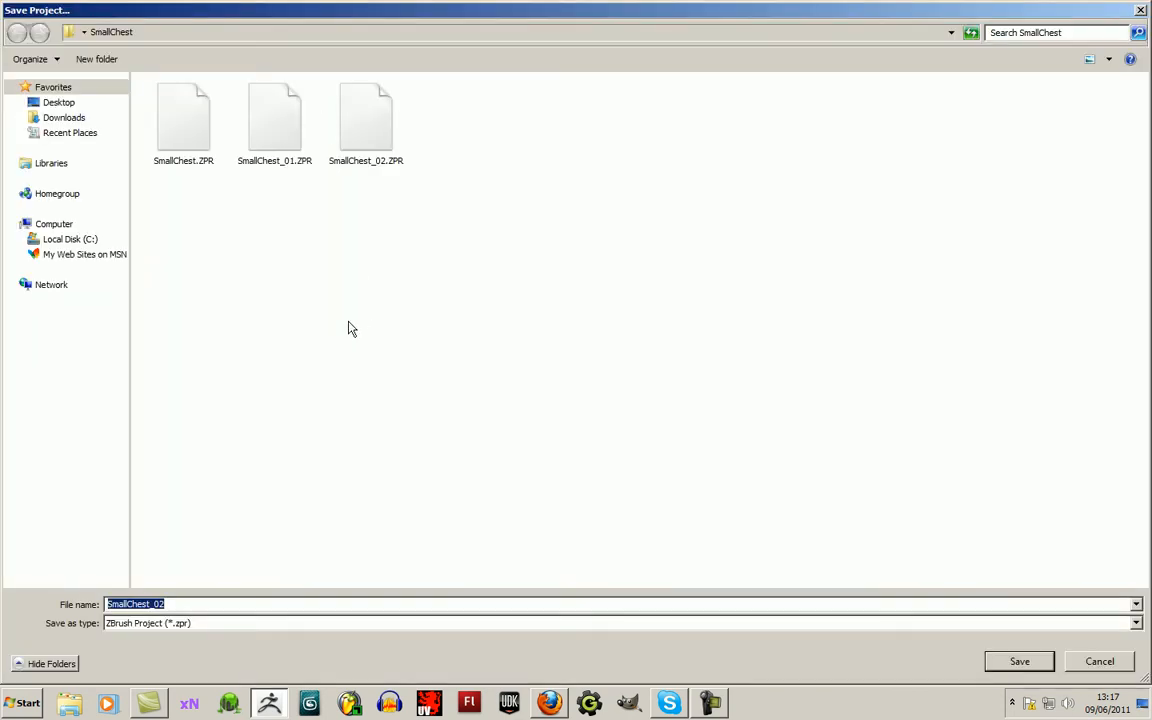
left_click(392, 133)
double_click(166, 603)
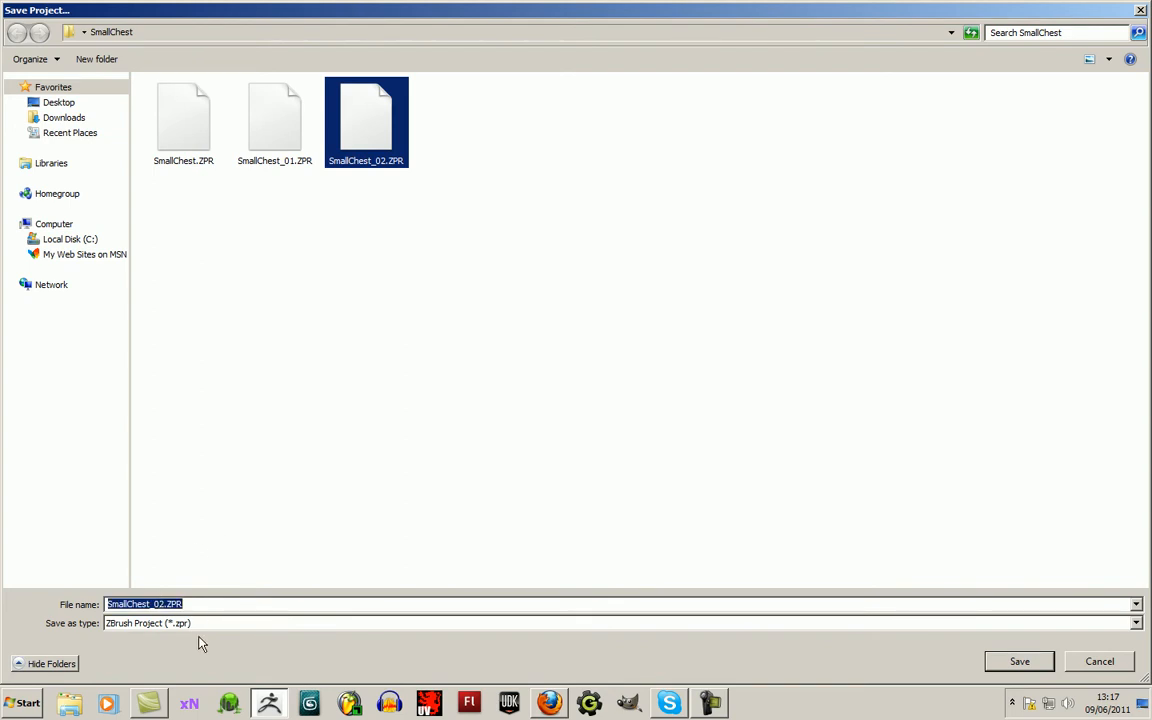
left_click(179, 607)
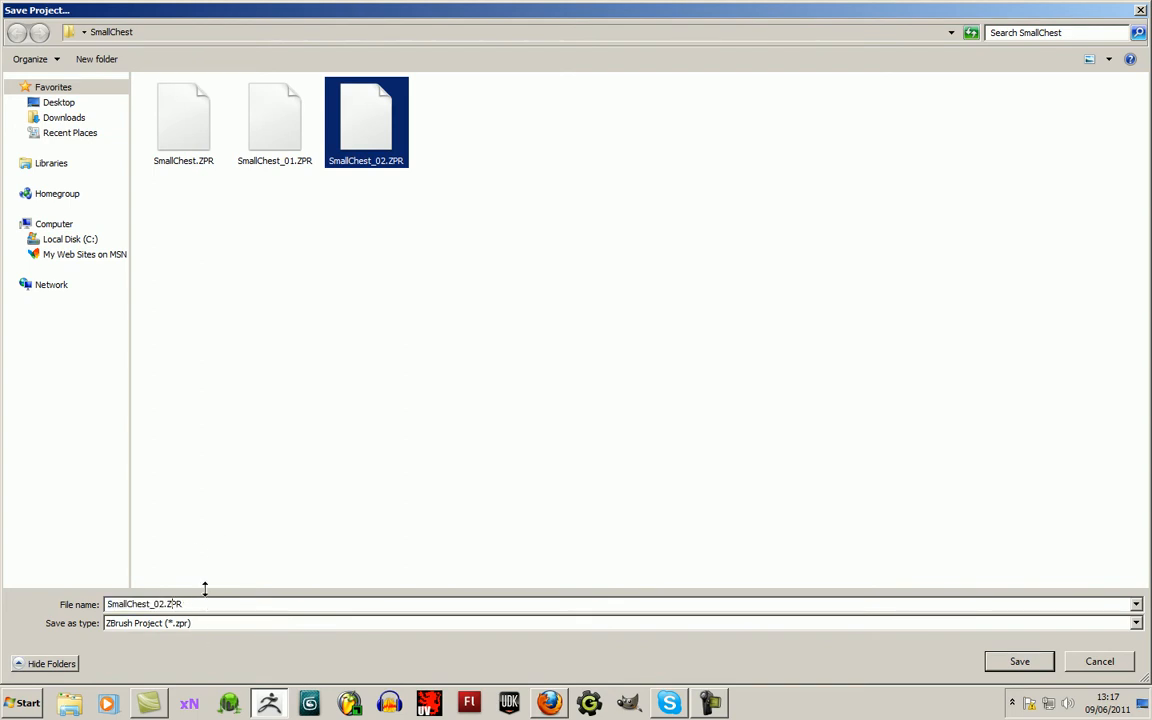
key("BackSpace")
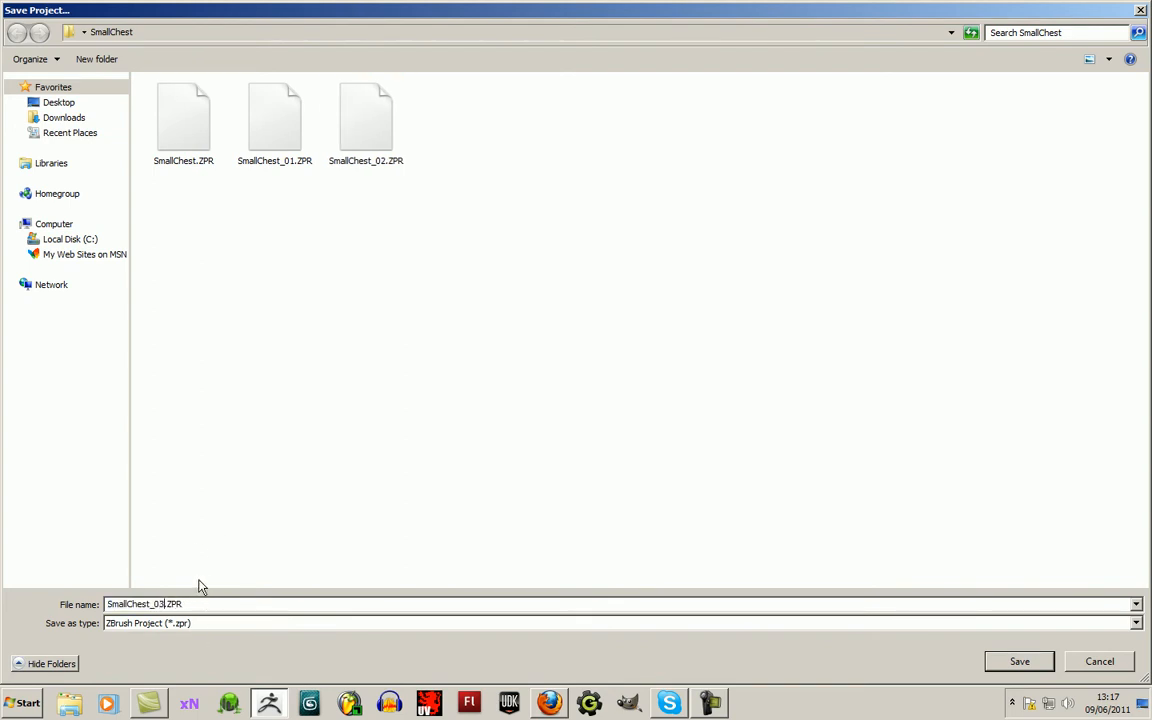
key("Return")
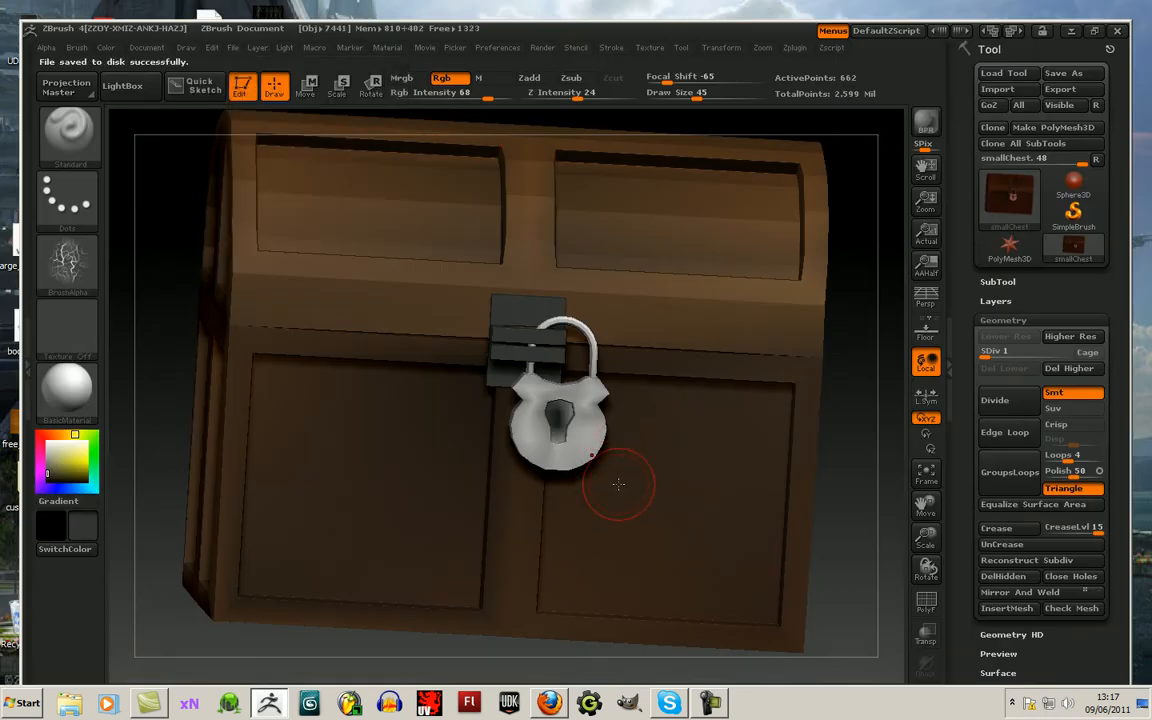
Step: Isolate the upper hasp bracket and brush soft off-white highlights over its back plate and edges
mouse_move(850, 477)
left_mouse_down()
mouse_move(842, 463)
mouse_move(818, 472)
left_mouse_up()
left_click(478, 320, "ctrl+shift")
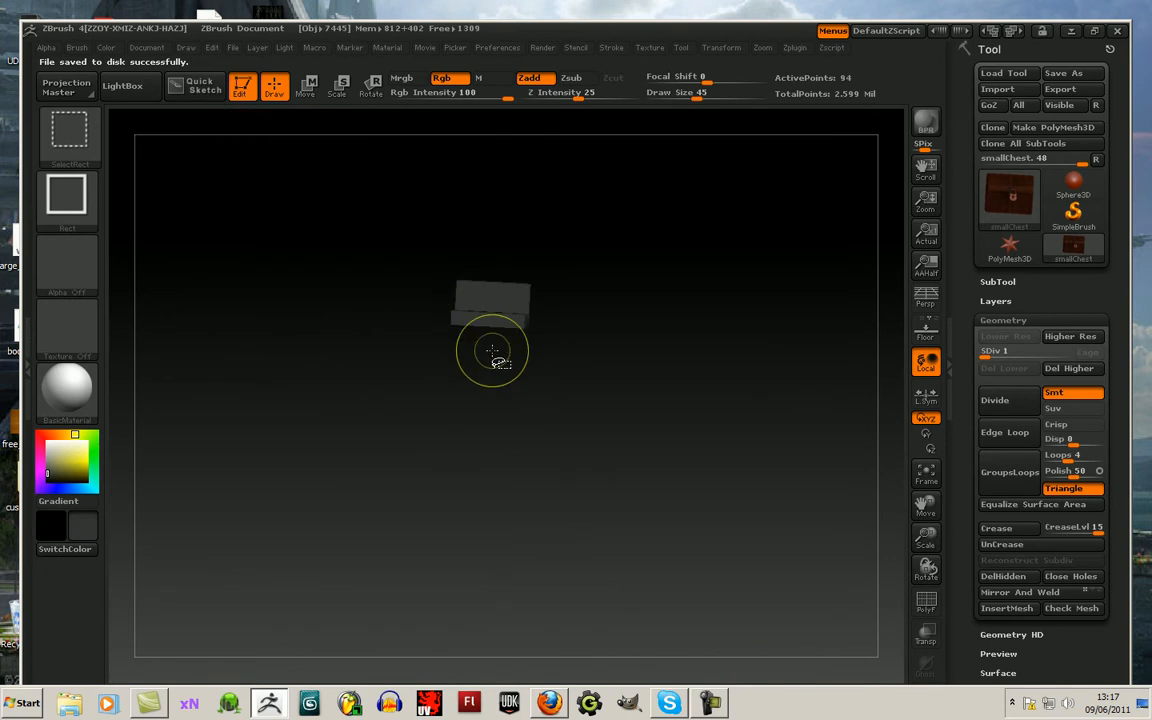
left_click_drag(925, 538, 928, 608)
left_click_drag(64, 451, 50, 445)
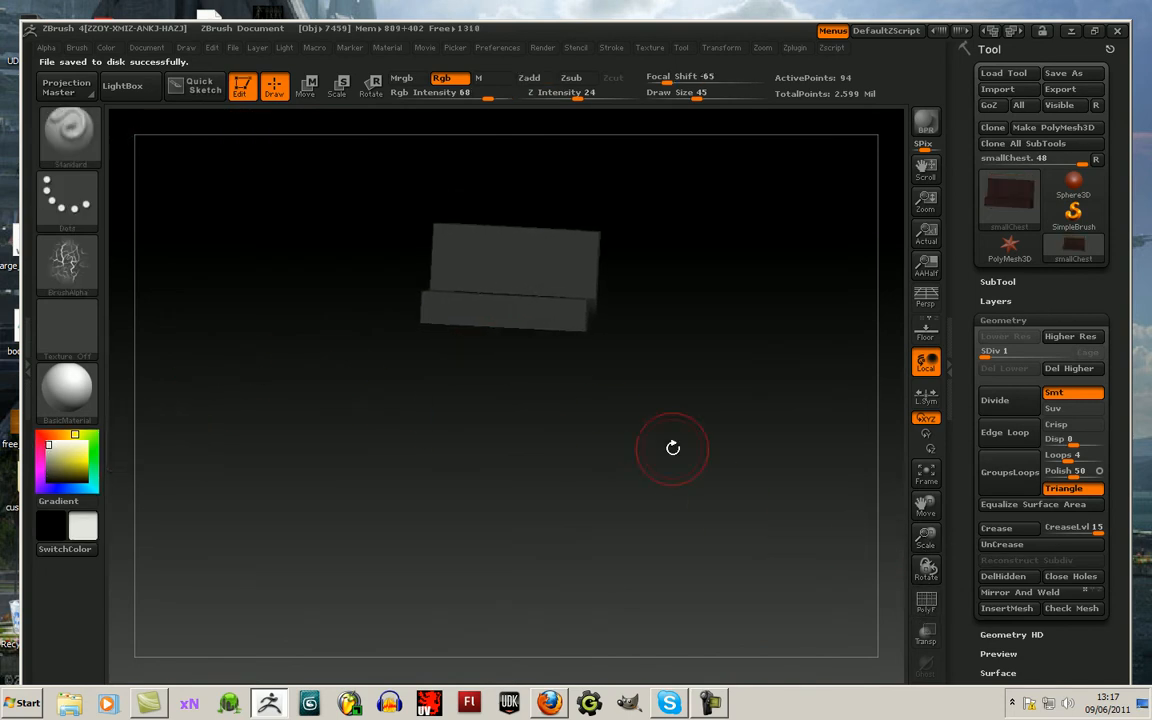
left_click_drag(671, 442, 674, 455)
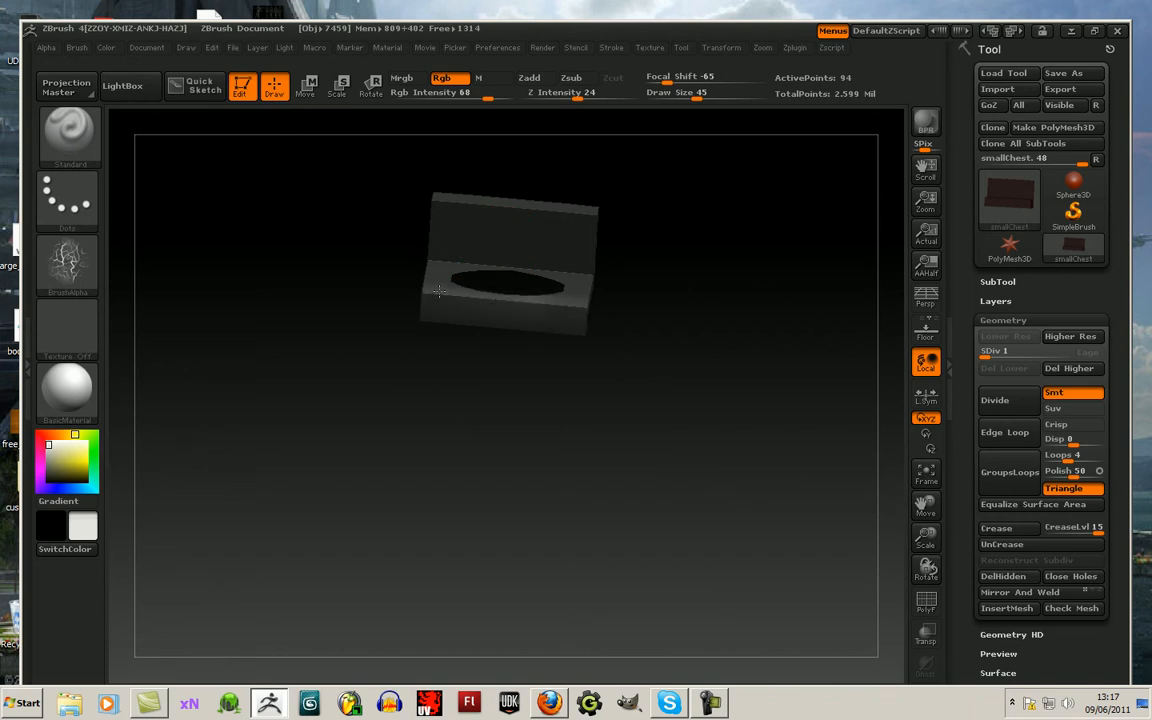
mouse_move(550, 223)
left_mouse_down()
mouse_move(582, 216)
mouse_move(456, 210)
mouse_move(490, 218)
left_mouse_up()
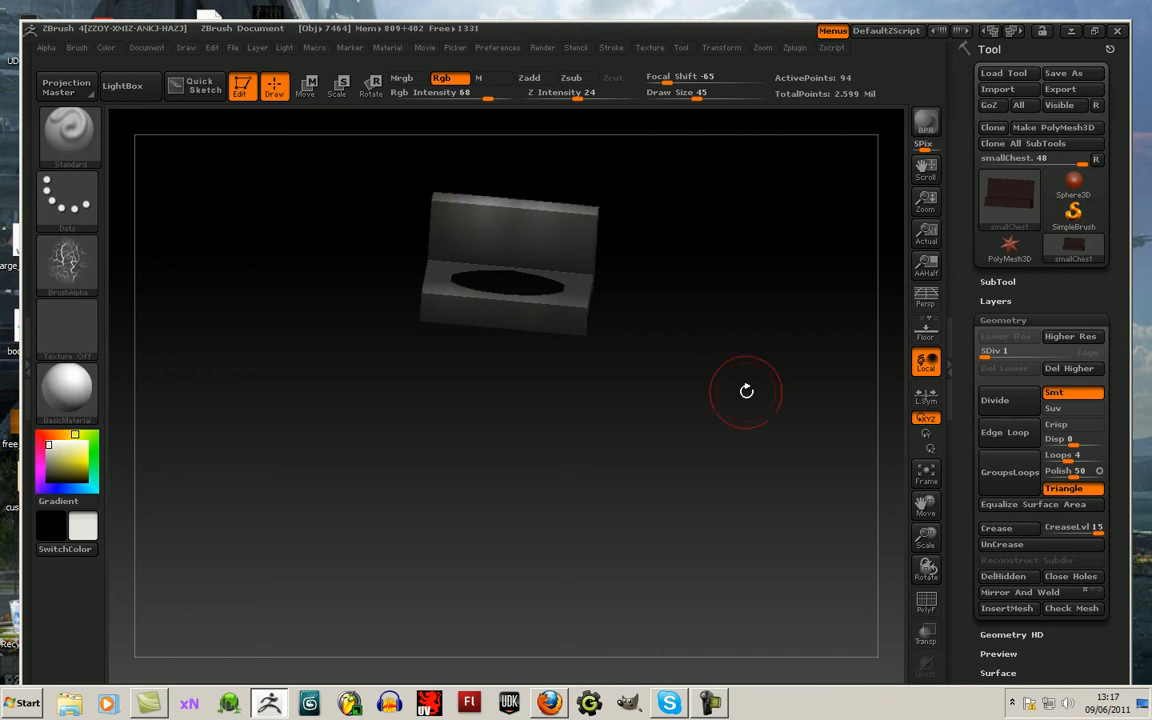
left_click_drag(723, 332, 728, 370)
Step: Raise the mesh to subdivision level 7 and paint off-white wear along the upper bracket's side, front and flange edges
left_click(1068, 355)
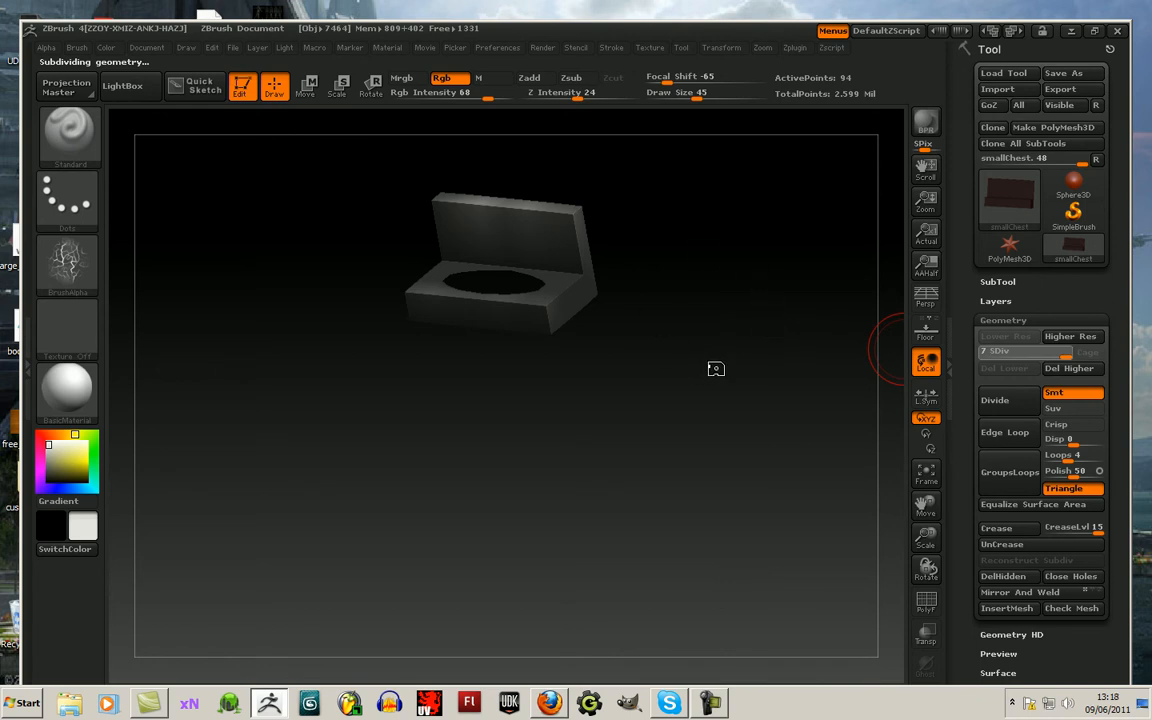
left_click_drag(779, 381, 807, 391)
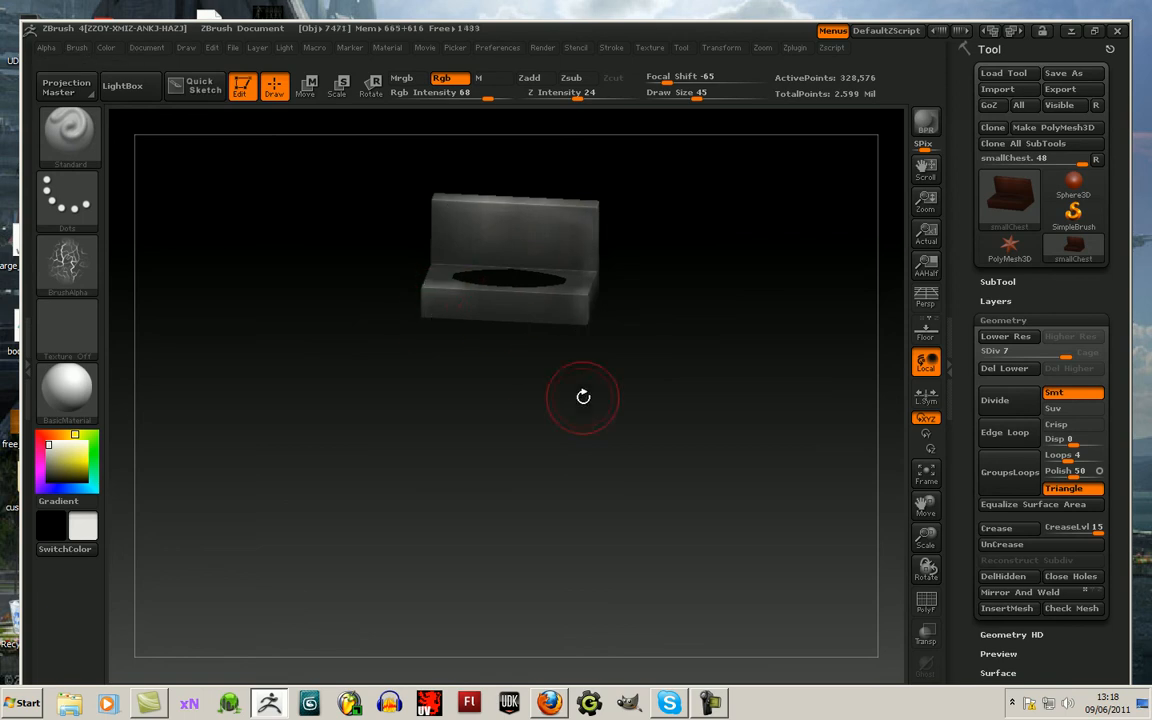
left_click_drag(541, 374, 658, 378)
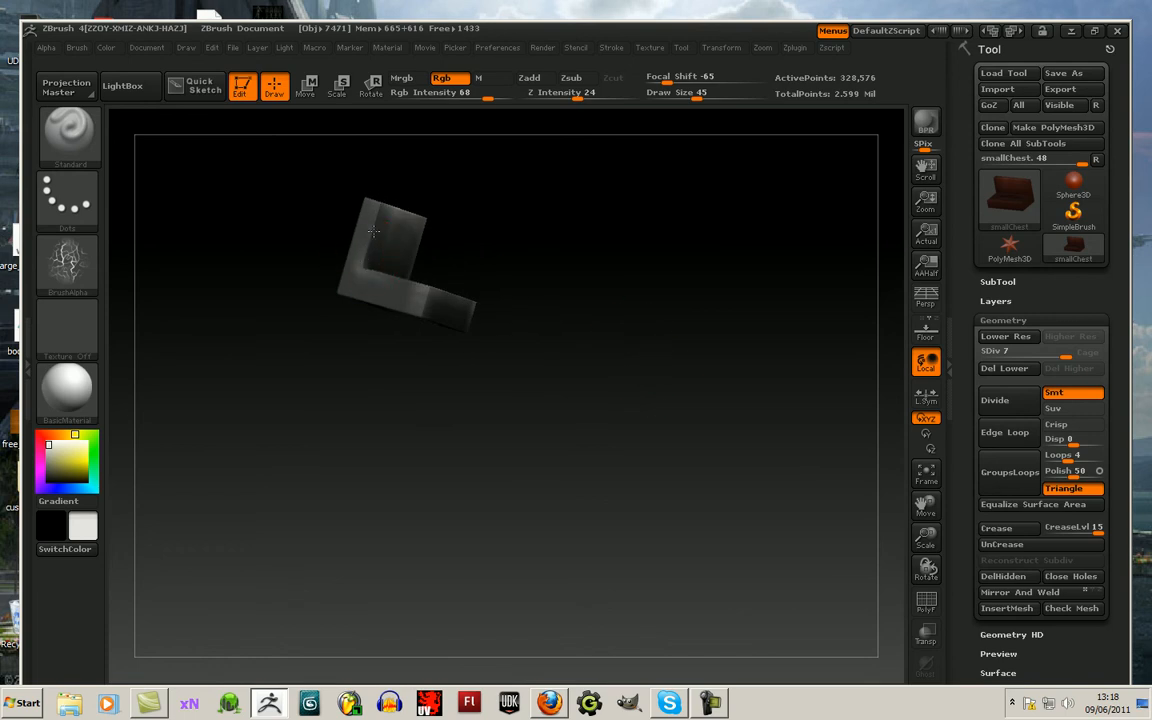
left_click_drag(529, 286, 540, 172)
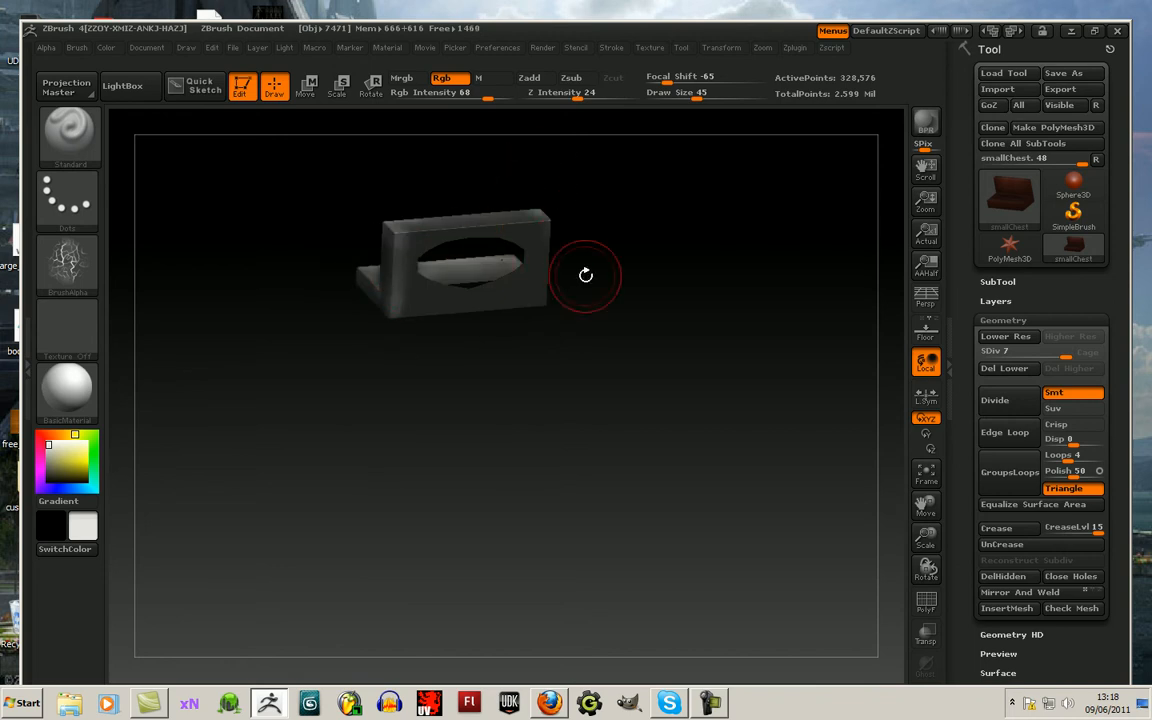
left_click_drag(549, 260, 555, 244)
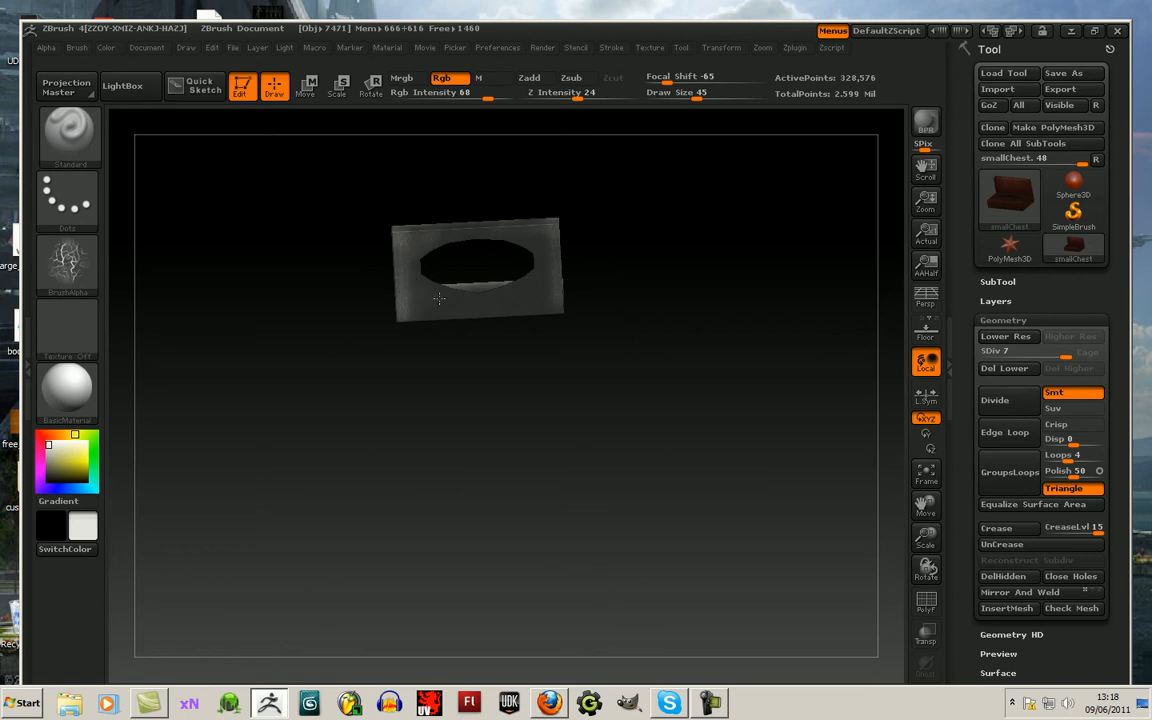
mouse_move(699, 363)
left_mouse_down()
mouse_move(738, 445)
mouse_move(704, 414)
mouse_move(738, 393)
left_mouse_up()
Step: Unhide the whole chest and isolate the lower hasp bracket behind the padlock
key("ctrl+shift")
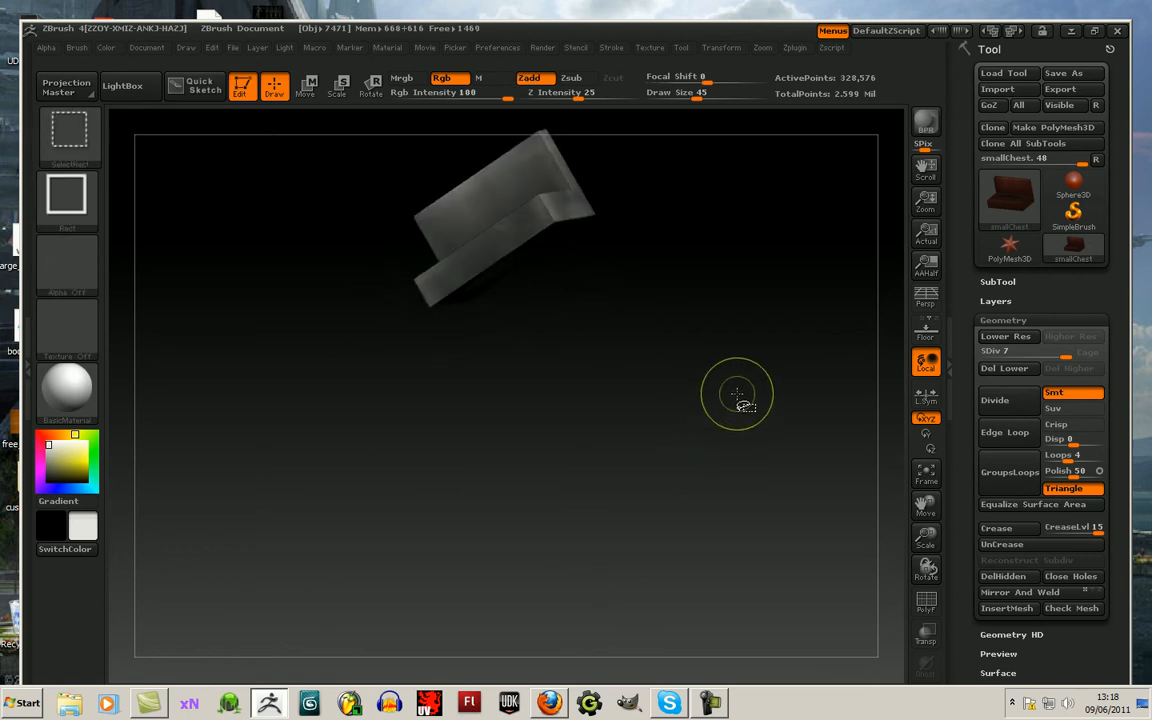
left_click(796, 394, "ctrl+shift")
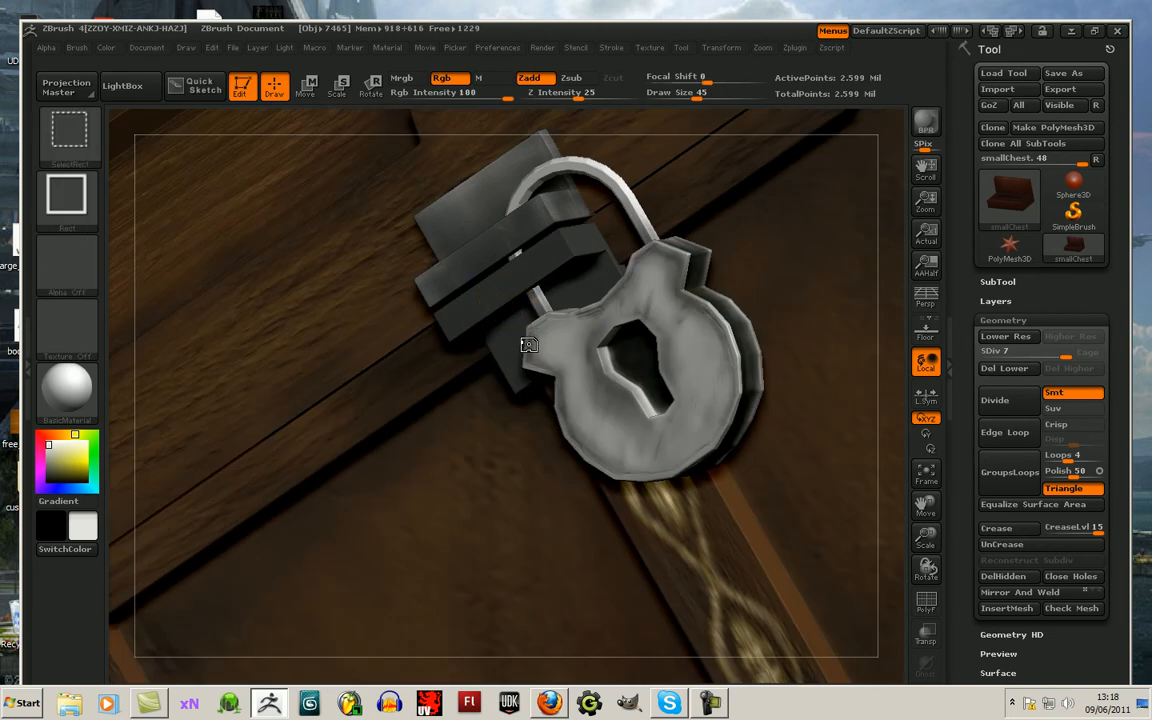
left_click(525, 364, "ctrl+shift")
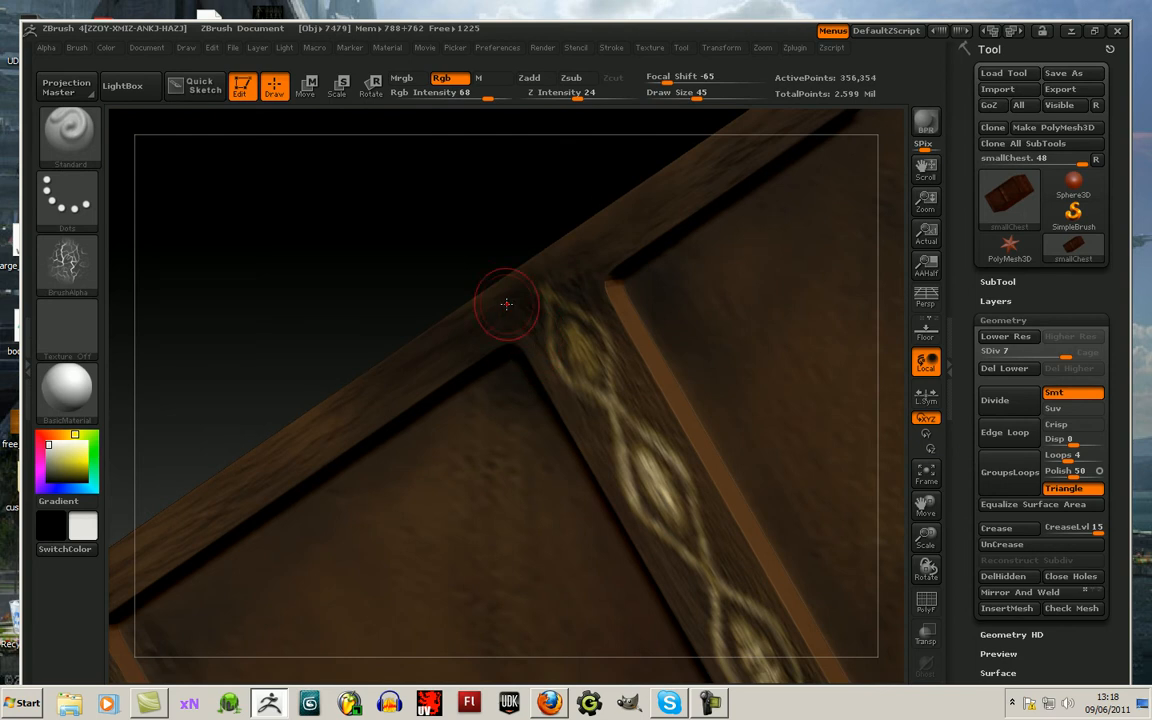
key("ctrl+shift")
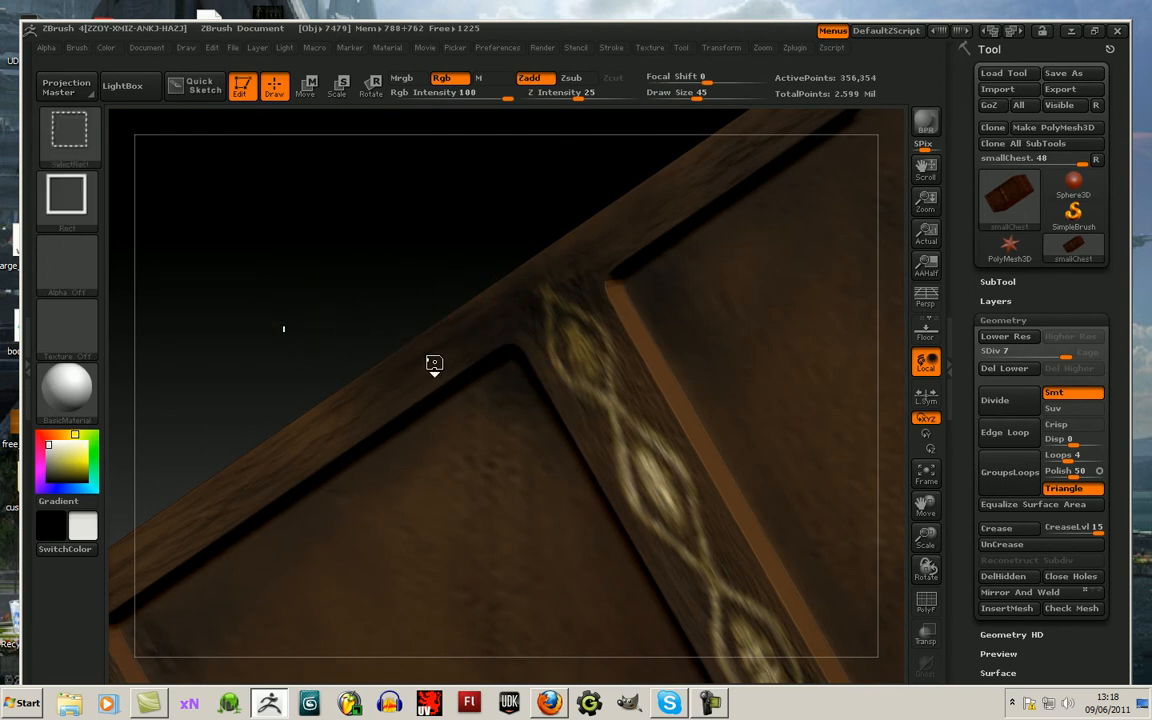
key("ctrl+shift")
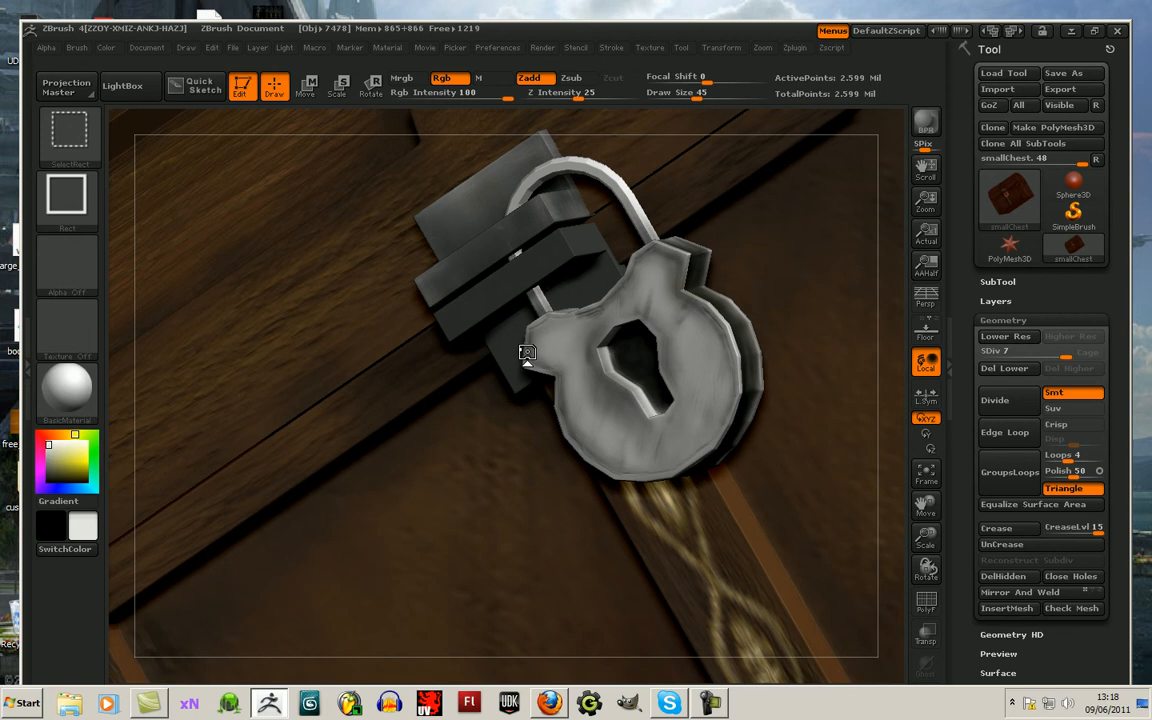
left_click(504, 309, "ctrl+shift")
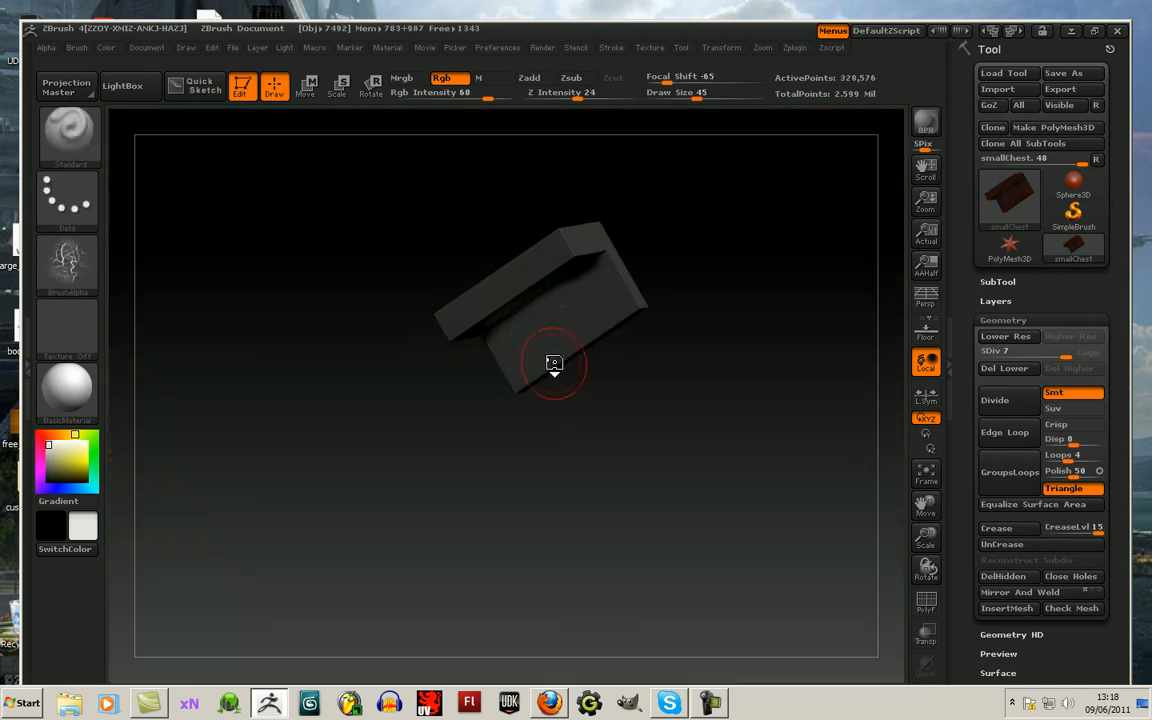
Step: Paint off-white highlights on the lower bracket's flange front, plate and side edges
left_click_drag(674, 465, 685, 360)
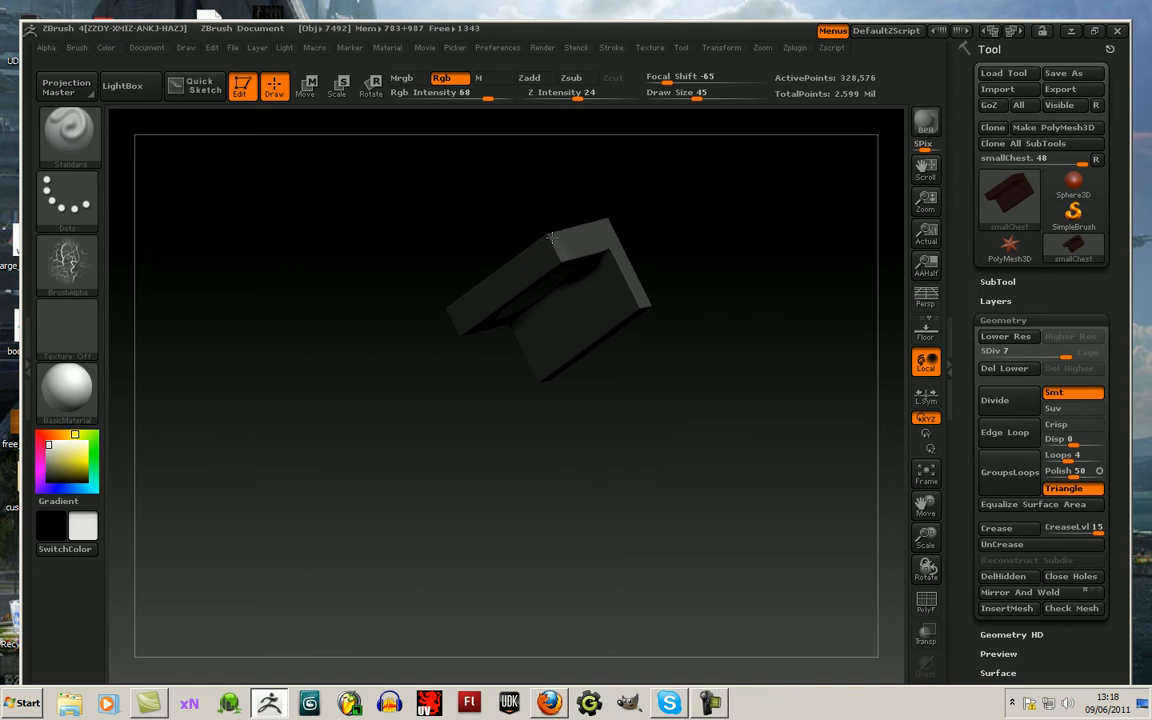
mouse_move(491, 308)
right_mouse_down()
mouse_move(501, 360)
mouse_move(447, 309)
right_mouse_up()
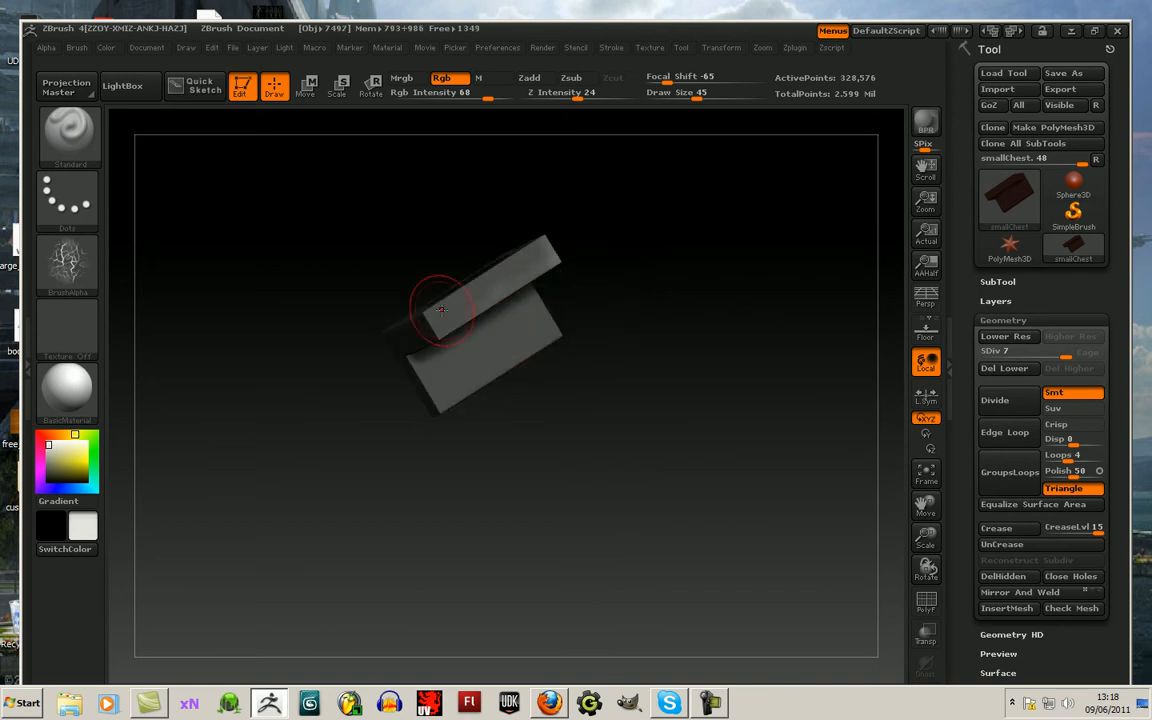
right_click_drag(524, 272, 425, 334)
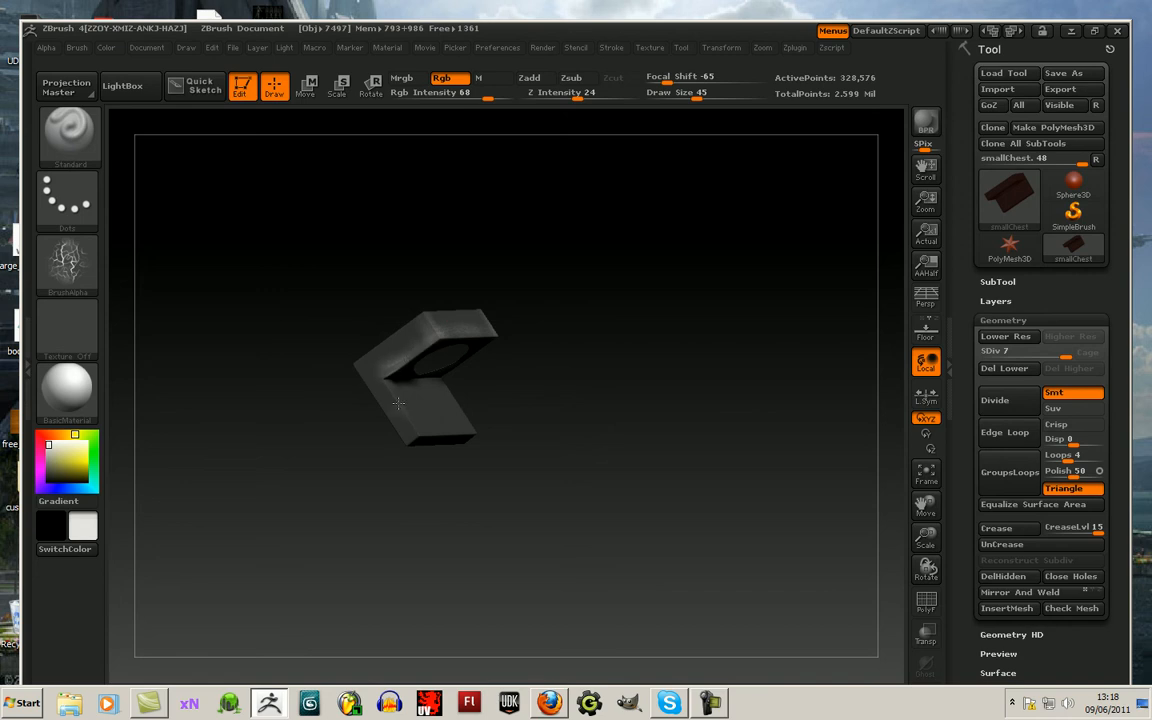
right_click_drag(558, 406, 545, 391)
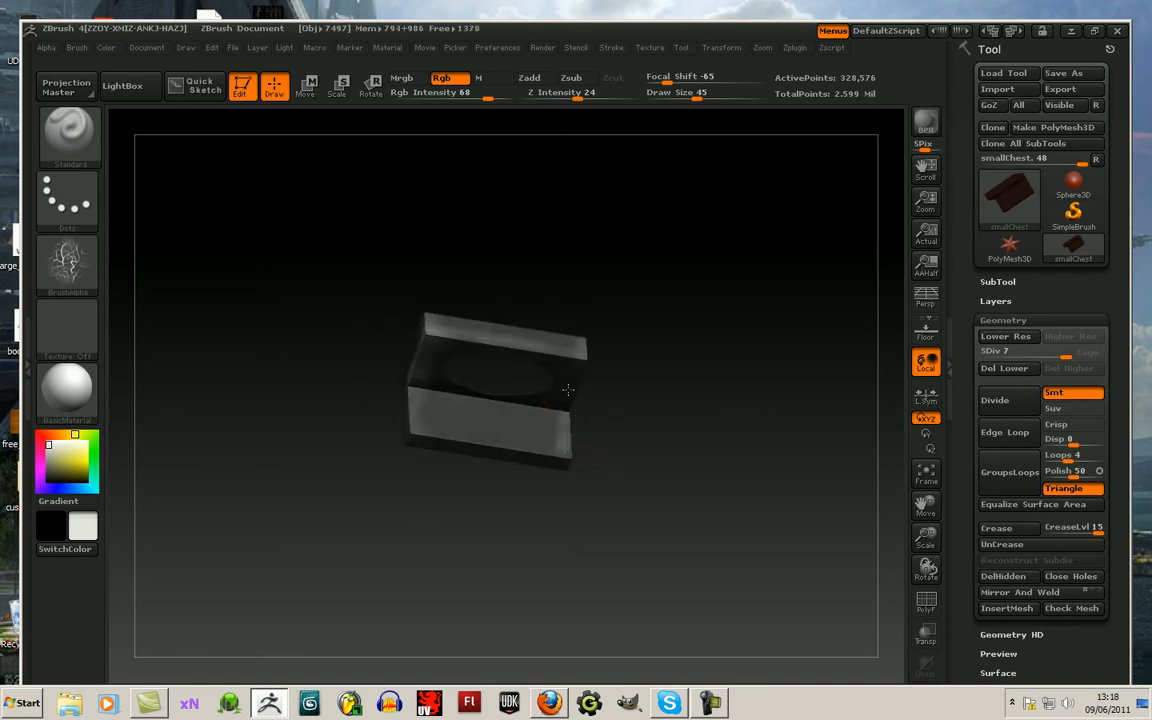
right_click_drag(620, 368, 570, 420)
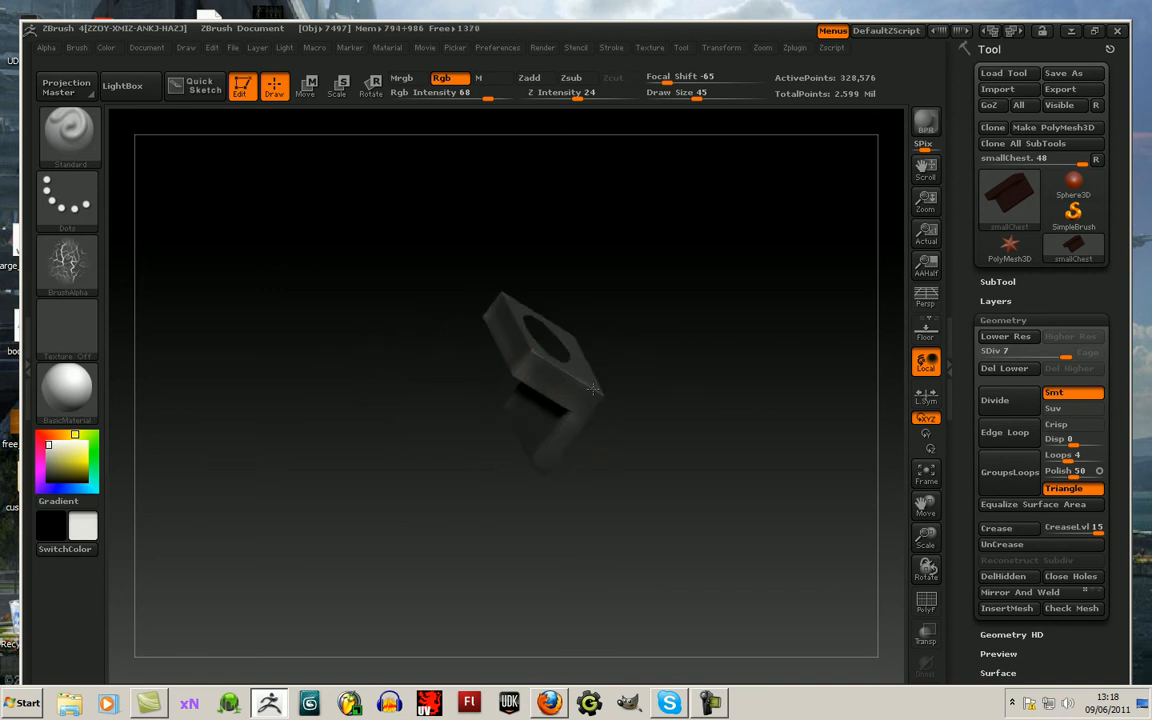
Step: Brush light streaks along the outer edges of the lower bracket's holed flange and its adjoining corners
right_click_drag(643, 321, 548, 297)
left_click_drag(520, 272, 508, 204)
left_click_drag(645, 227, 632, 325)
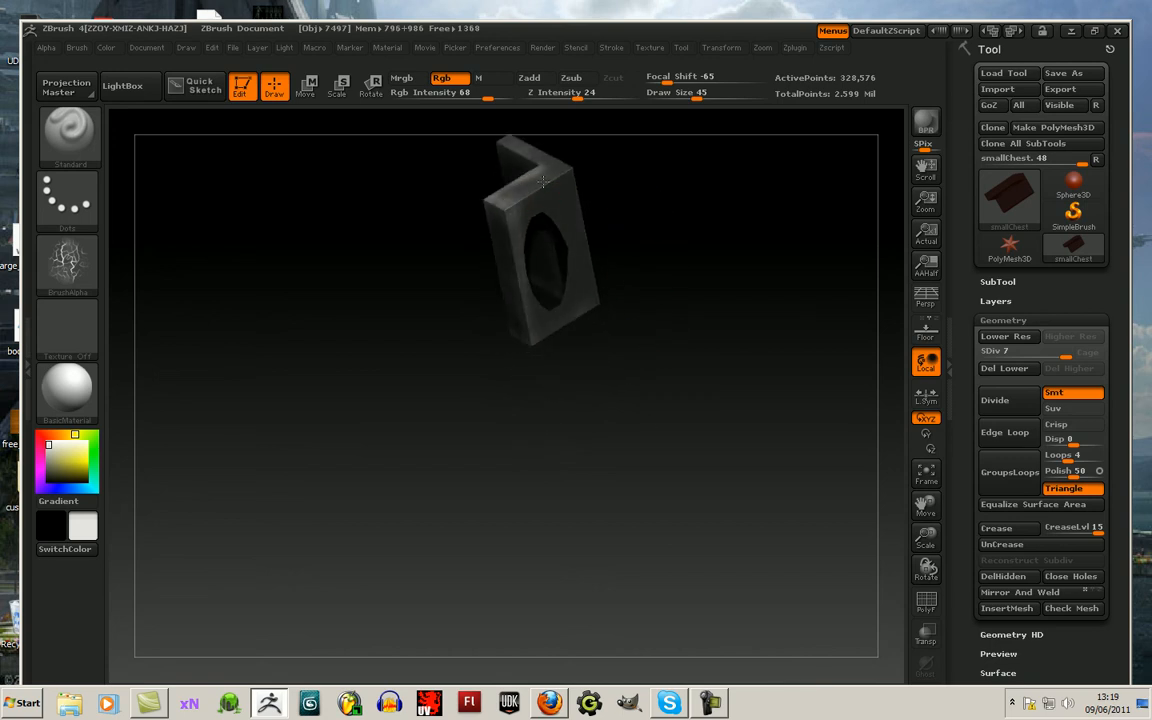
left_click_drag(630, 240, 517, 328)
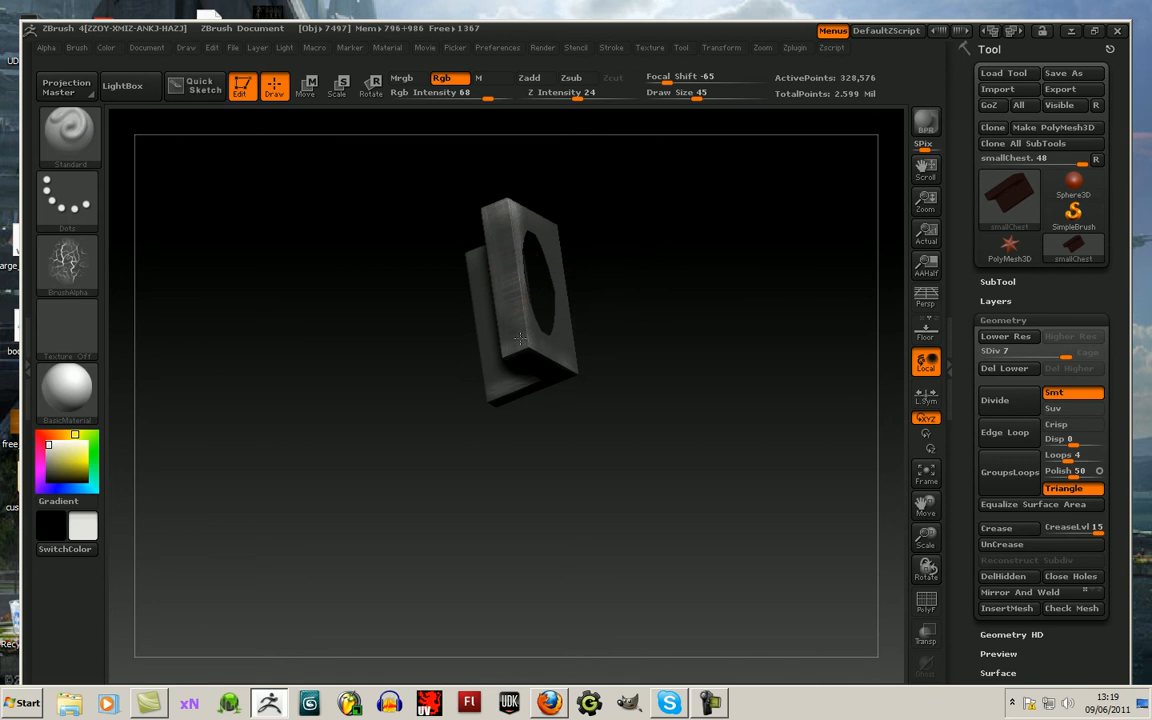
left_click_drag(722, 427, 681, 378)
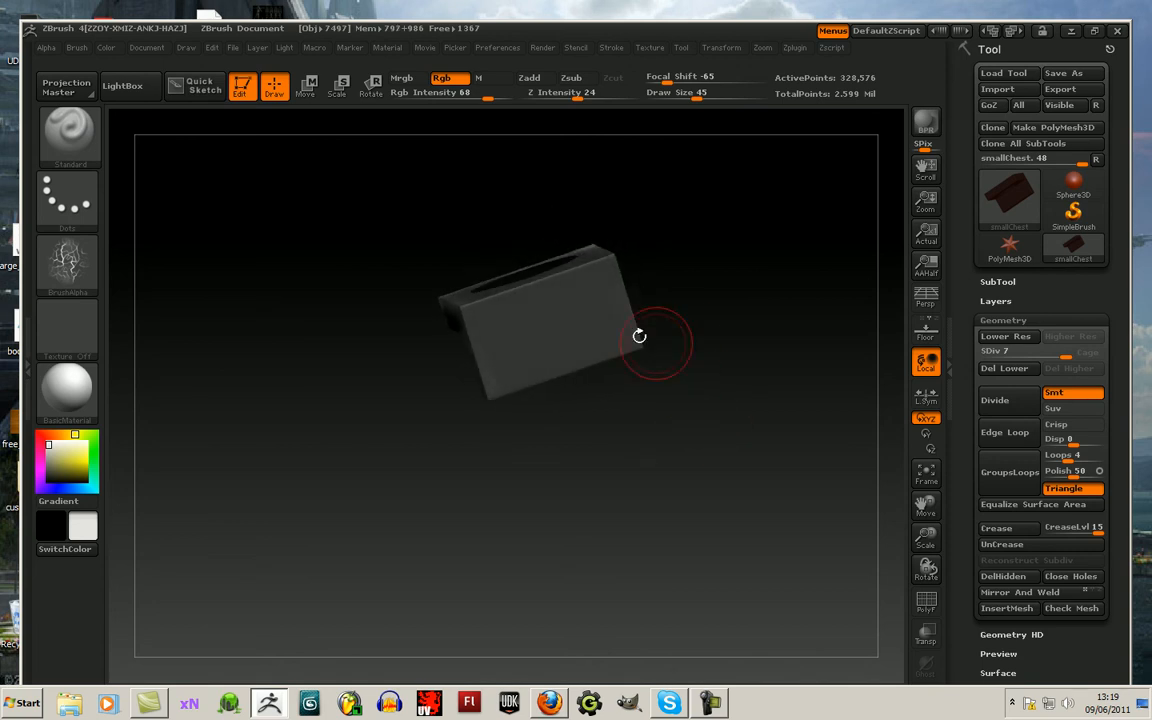
left_click_drag(742, 421, 693, 433)
Step: Paint soft near-black shading on the lower bracket's front plate and unhide the whole chest
left_click(52, 479)
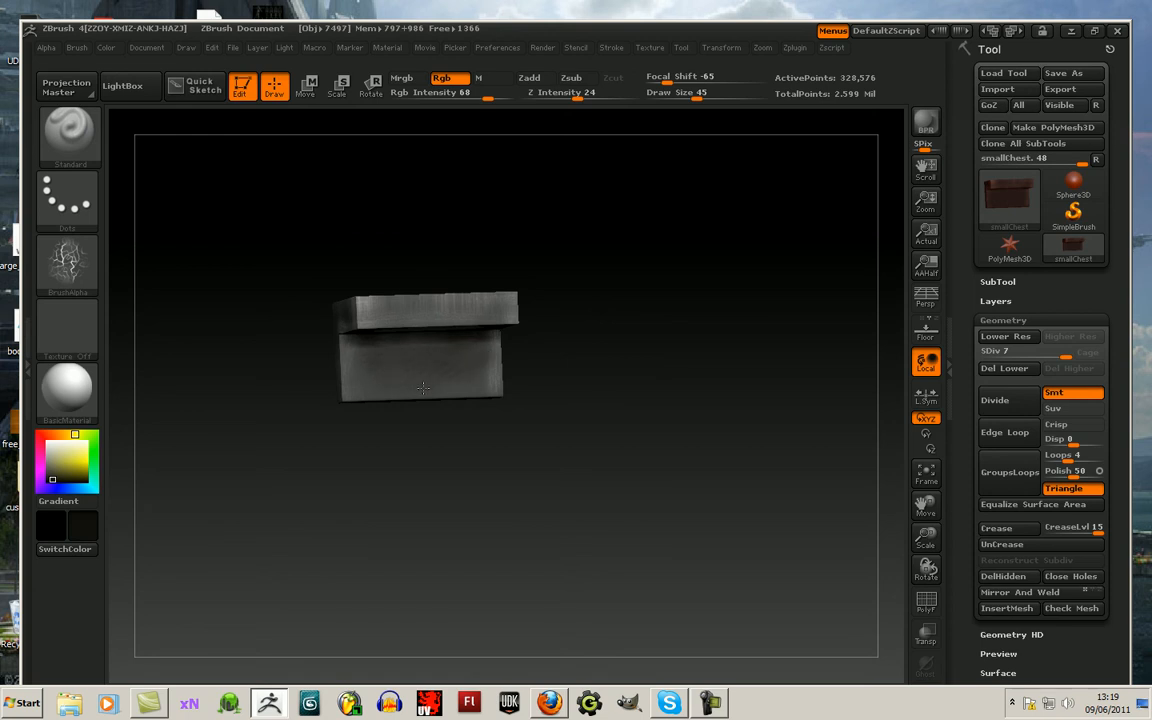
key("ctrl+shift")
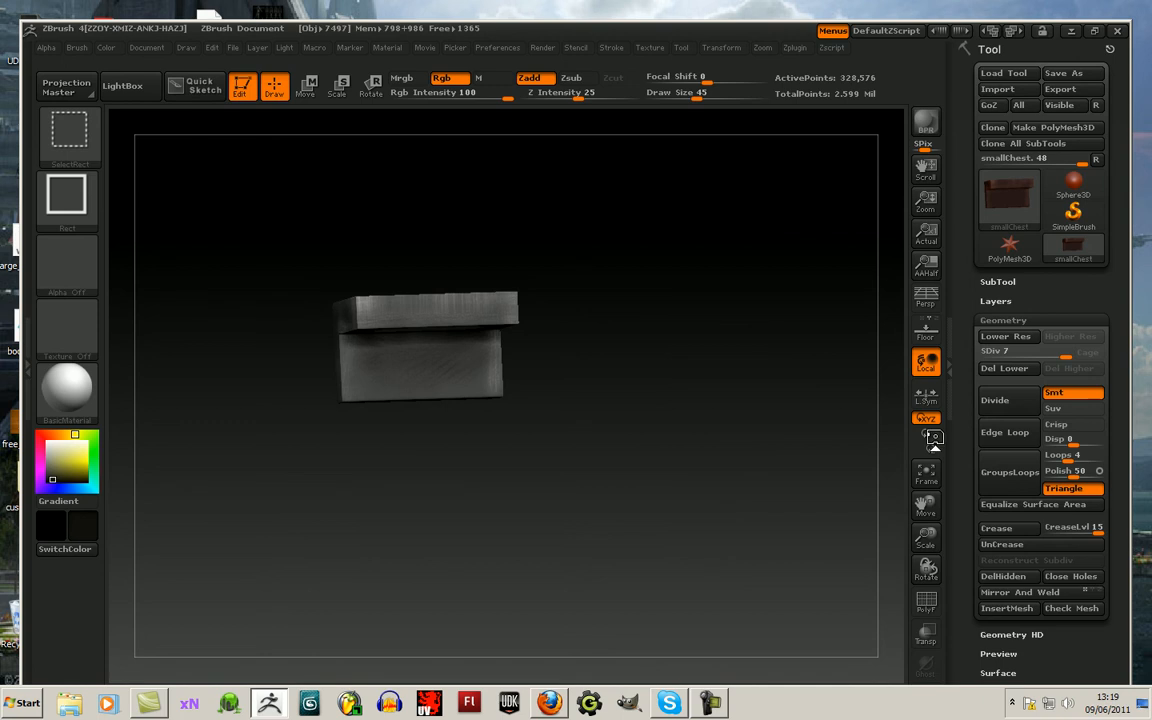
left_click(858, 398, "ctrl+shift")
Step: Frame the whole chest from the front, lower it to subdivision level 1 and save the project as SmallChest_04
left_click(926, 483)
left_click_drag(927, 540, 957, 374)
left_click_drag(780, 400, 823, 411)
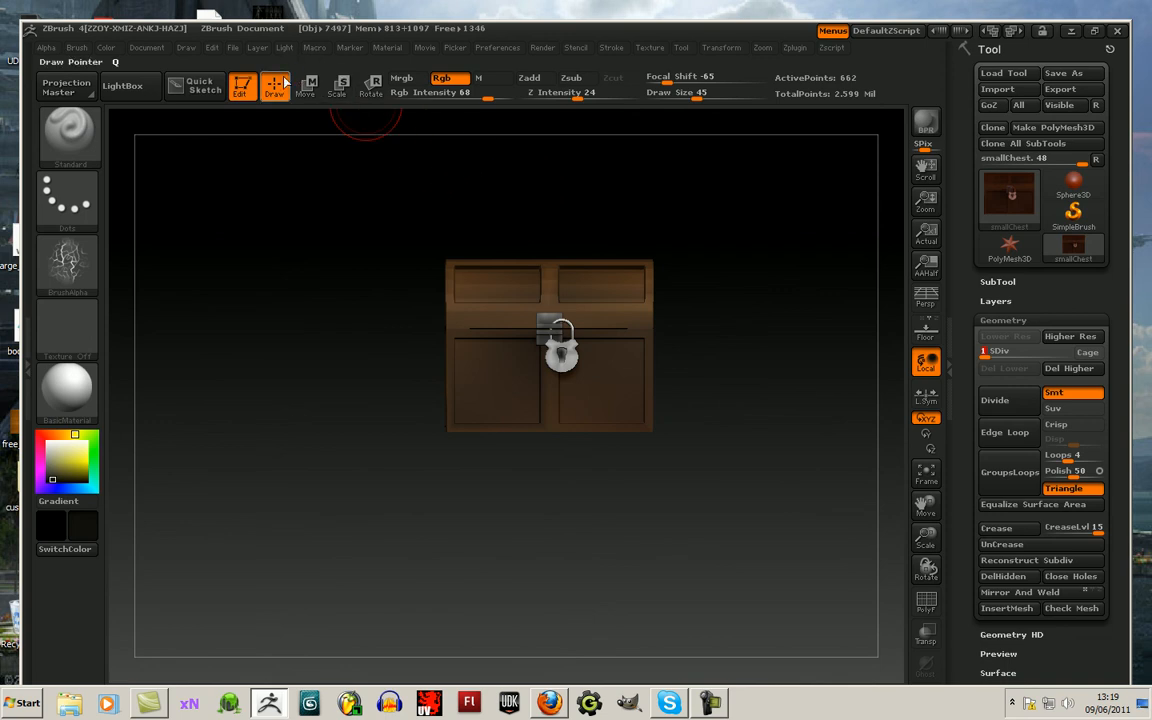
left_click(234, 48)
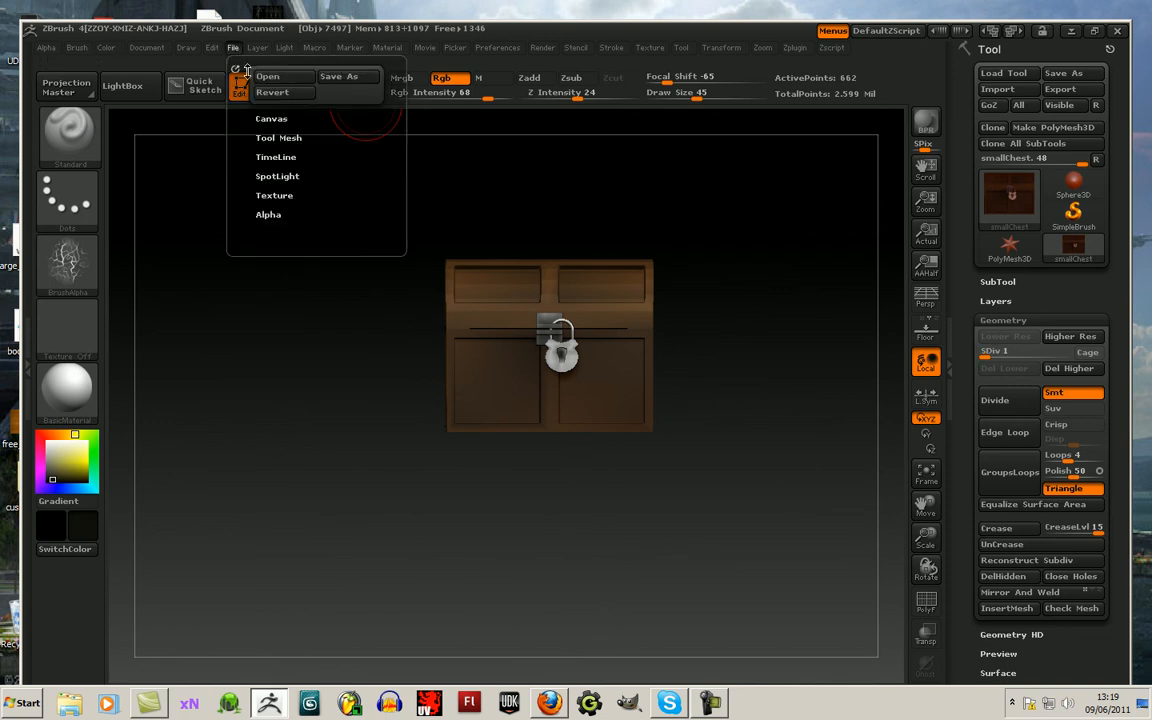
left_click(332, 77)
left_click(191, 604)
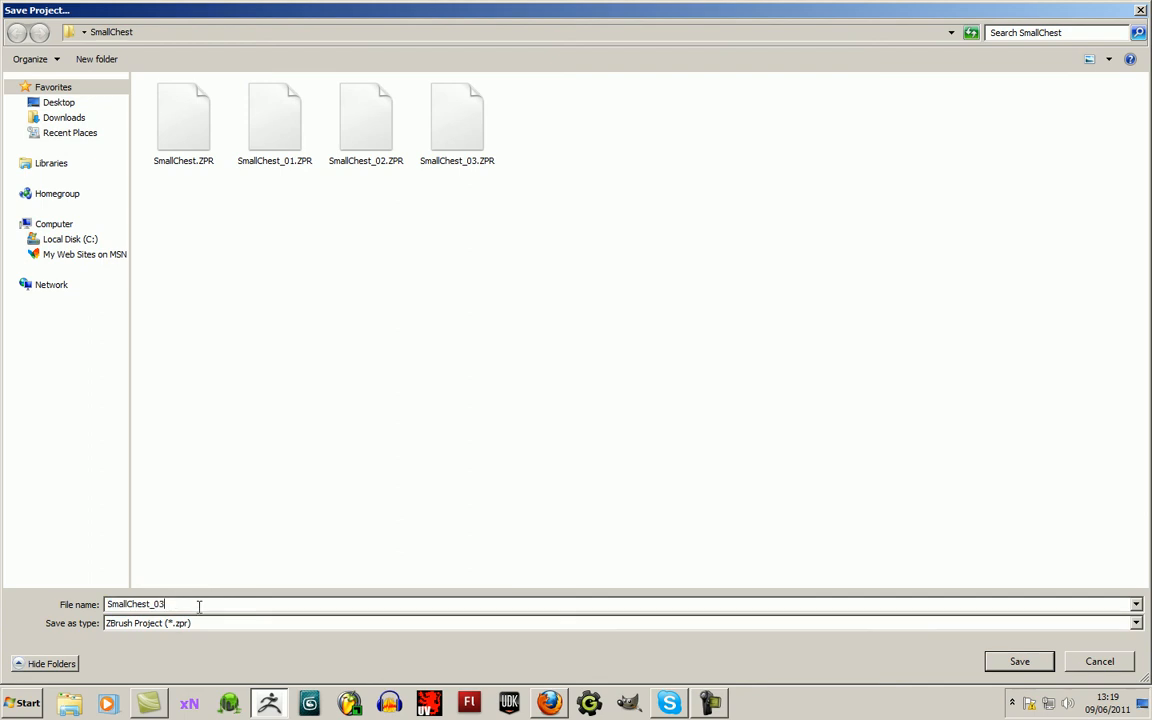
key("BackSpace")
type("4")
key("Return")
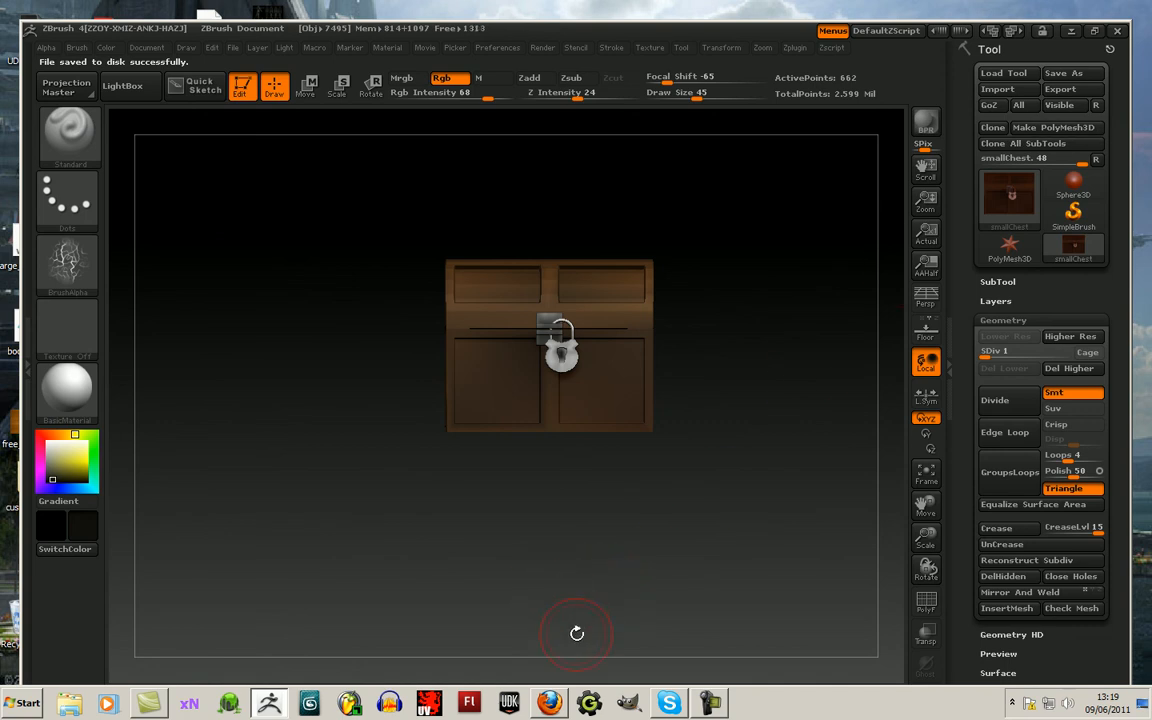
left_click(709, 706)
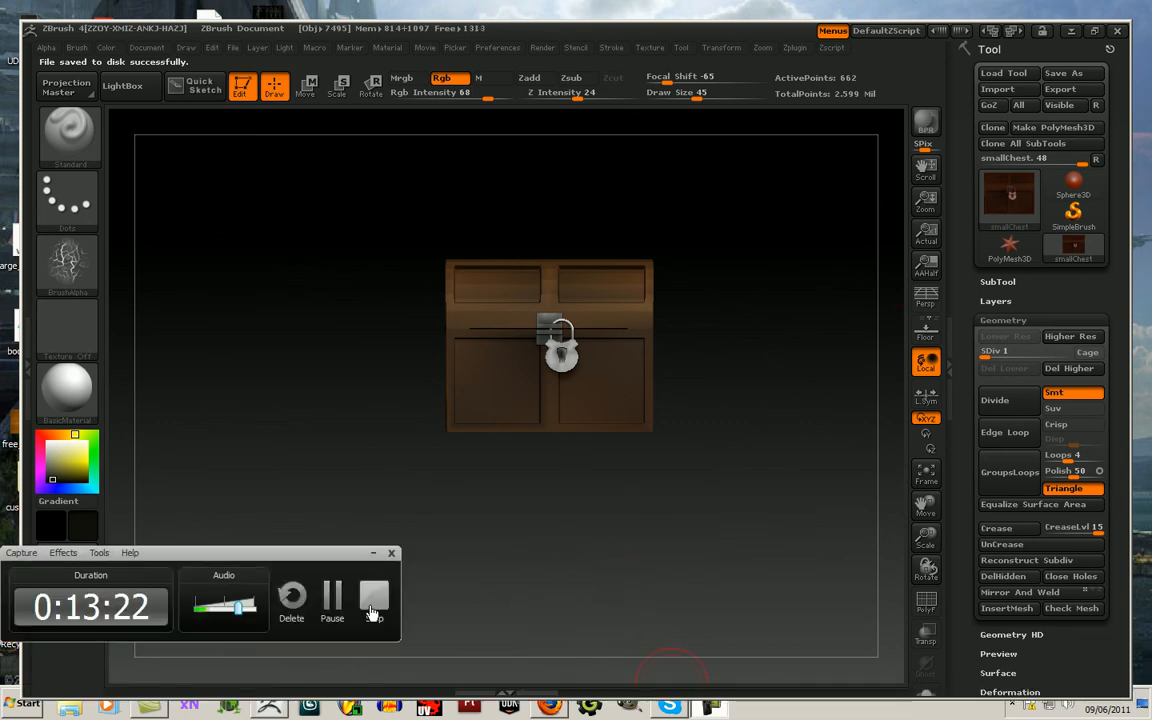